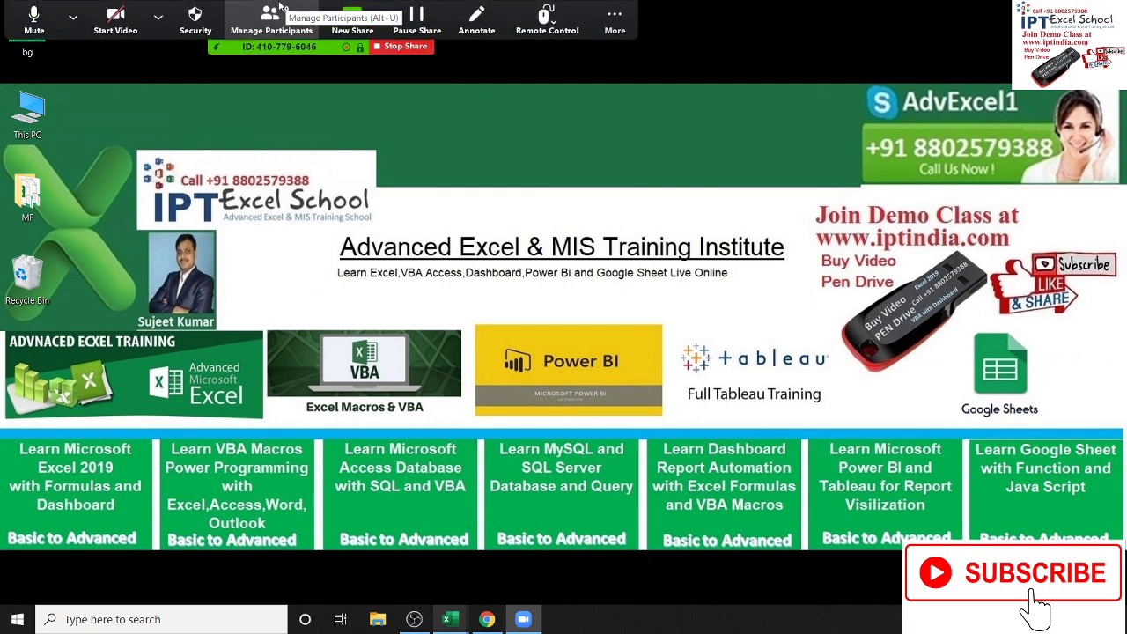
# Close the meeting participants list and bring up the Book9 Excel workbook.
pyautogui.click(272, 18)
pyautogui.click(571, 108)
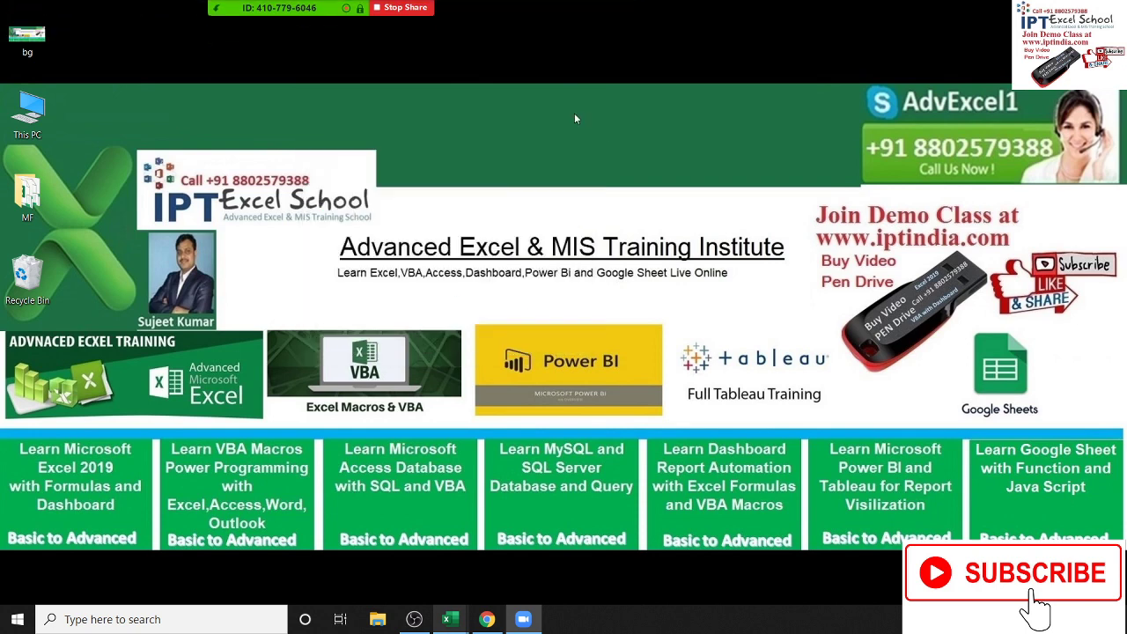
pyautogui.moveTo(451, 621)
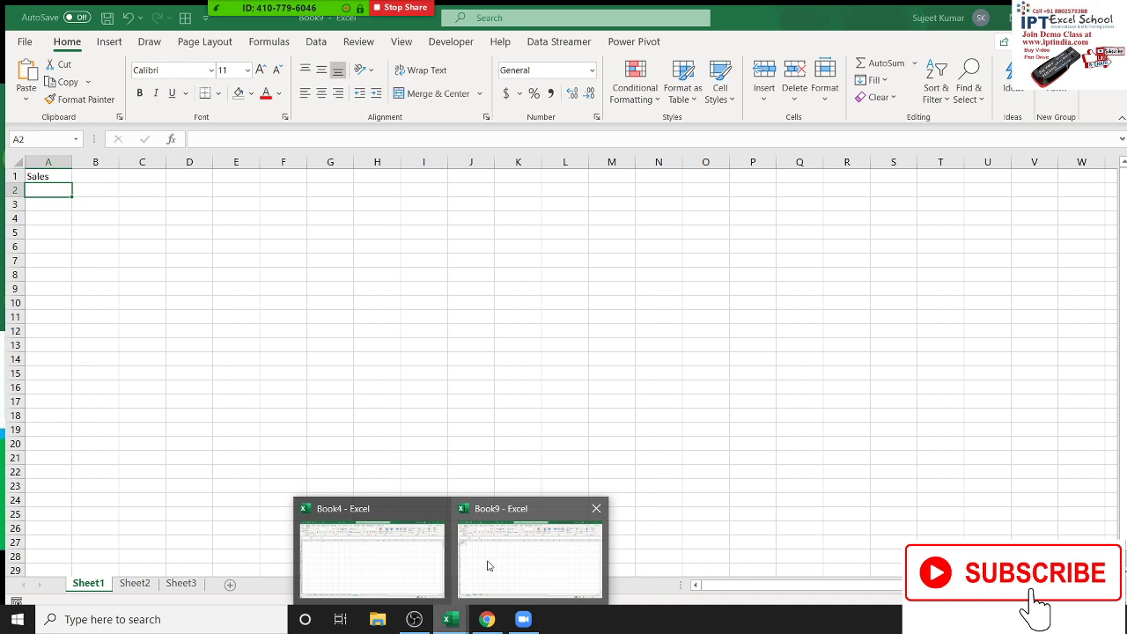
# Enter a RANDBETWEEN random-number formula for sales in cell A2.
pyautogui.click(489, 566)
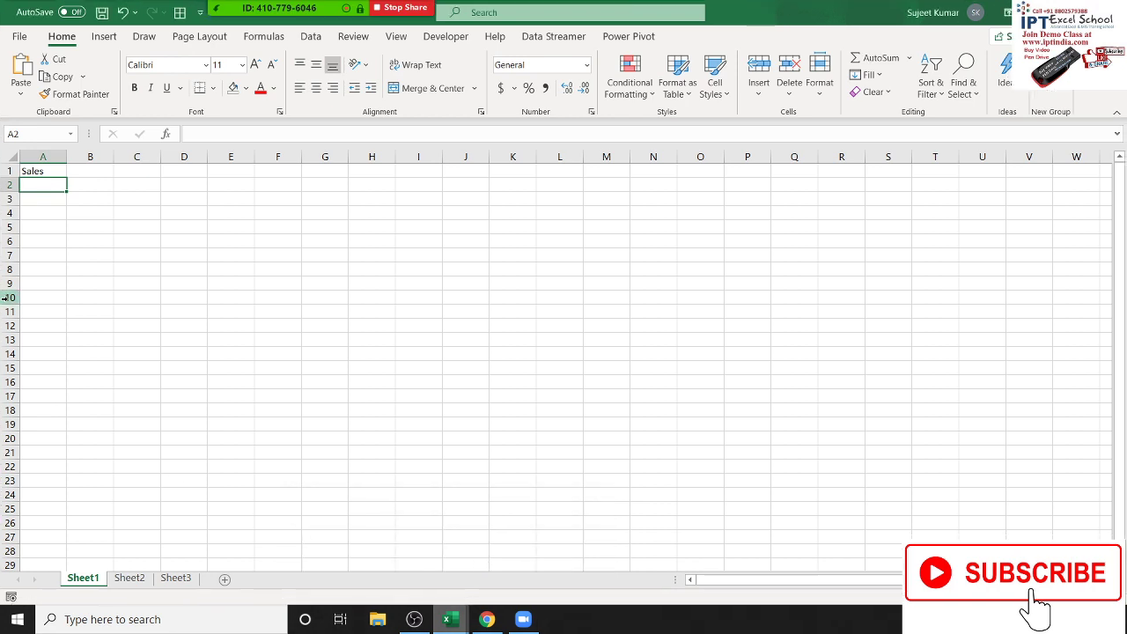
pyautogui.write('S')
pyautogui.press('BackSpace')
pyautogui.press('BackSpace')
pyautogui.write('=')
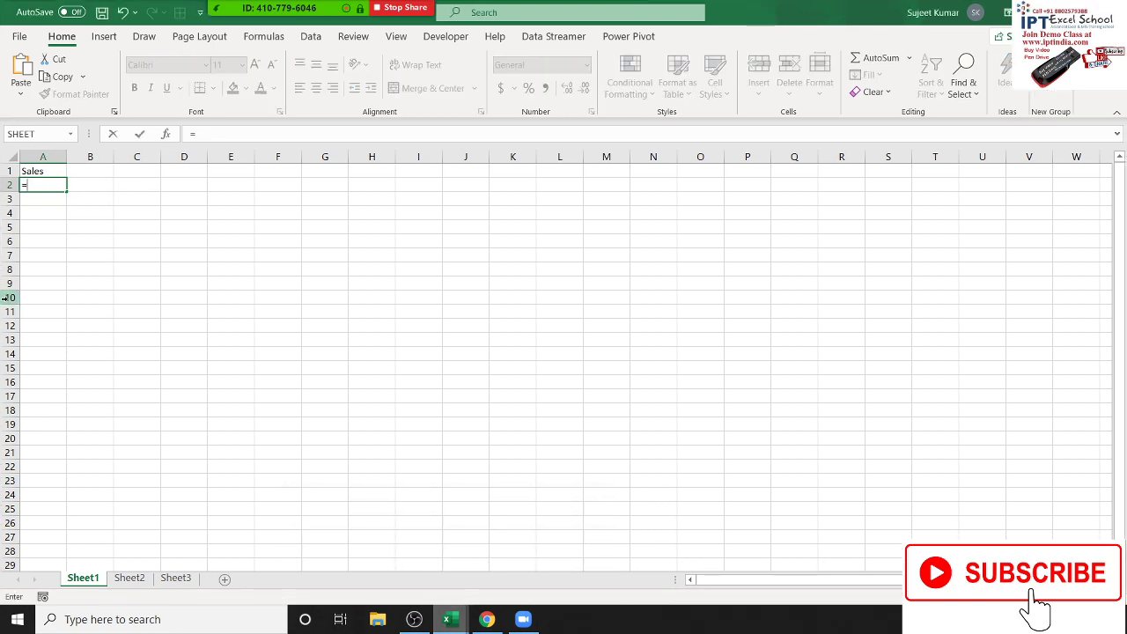
pyautogui.write('r')
pyautogui.press('Down')
pyautogui.press('Down')
pyautogui.press('Down')
pyautogui.press('Tab')
pyautogui.write('1')
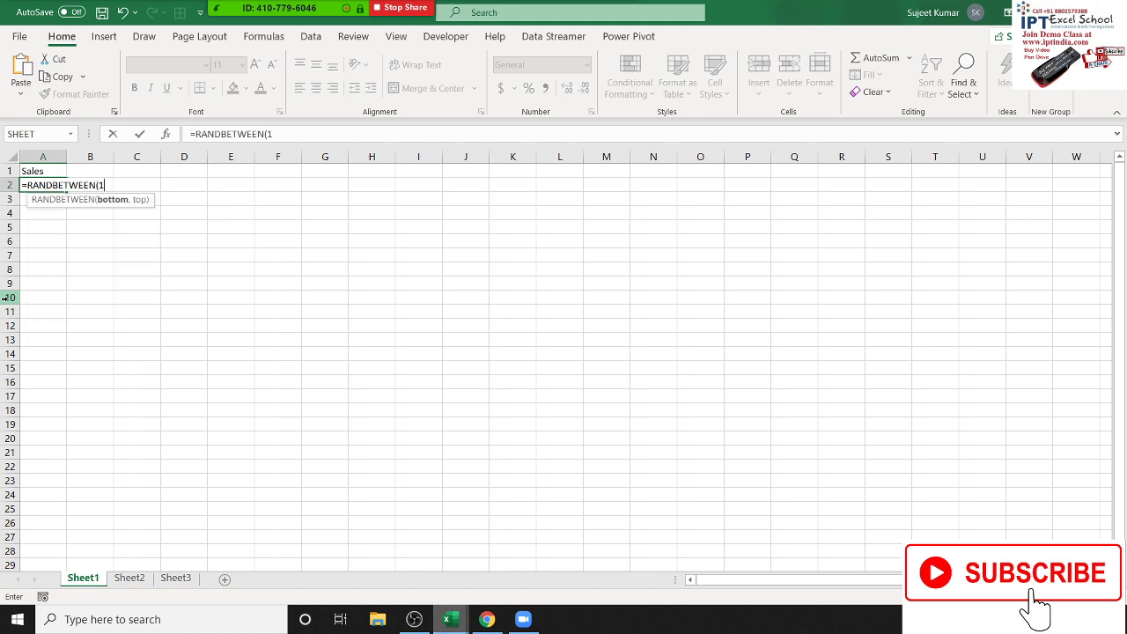
pyautogui.write('0,100')
pyautogui.press('Return')
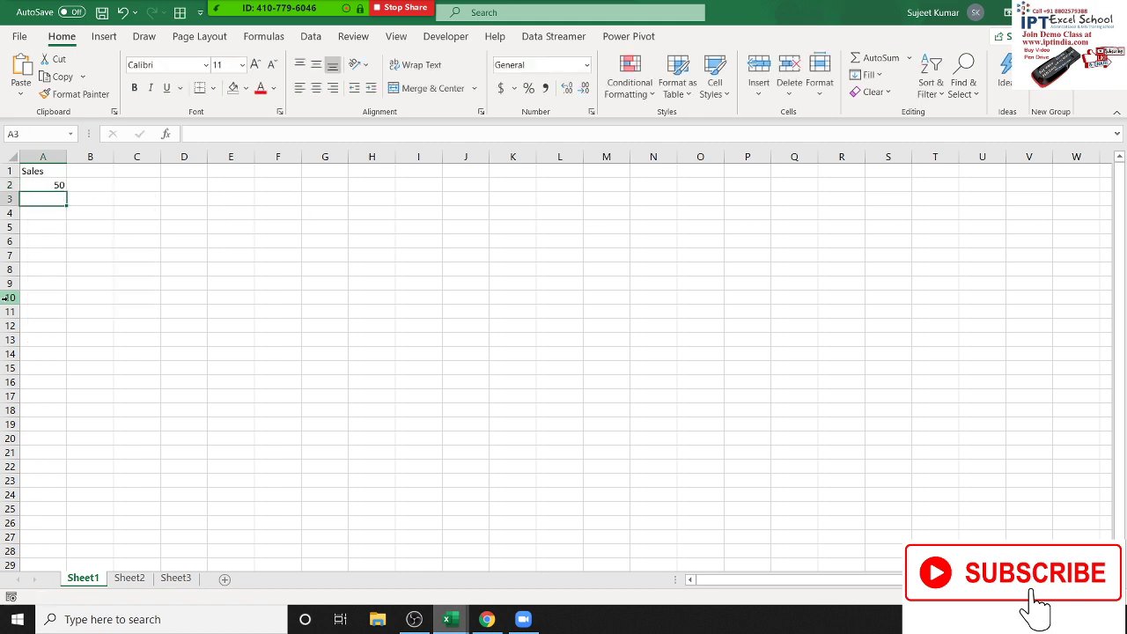
# Fill the formula down to A19 and paste the range back as fixed values.
pyautogui.press('Up')
pyautogui.hotkey('shift', 'Down')
pyautogui.hotkey('shift', 'Down')
pyautogui.hotkey('shift', 'Down')
pyautogui.hotkey('shift', 'Down')
pyautogui.hotkey('shift', 'Down')
pyautogui.hotkey('shift', 'Down')
pyautogui.hotkey('shift', 'Down')
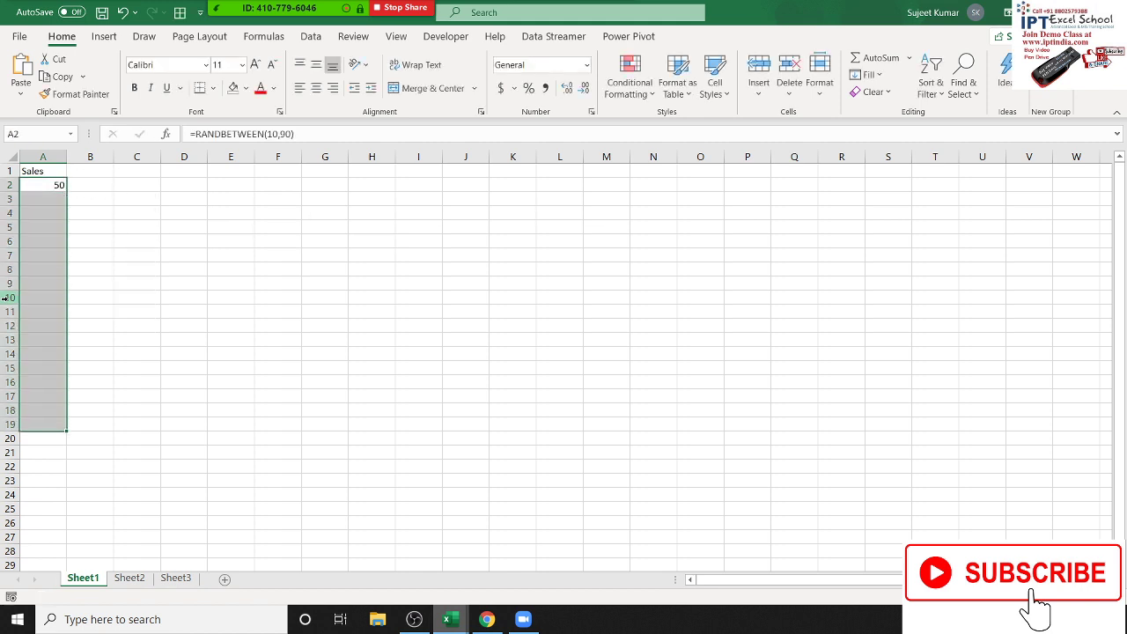
pyautogui.hotkey('ctrl', 'd')
pyautogui.hotkey('ctrl', 'c')
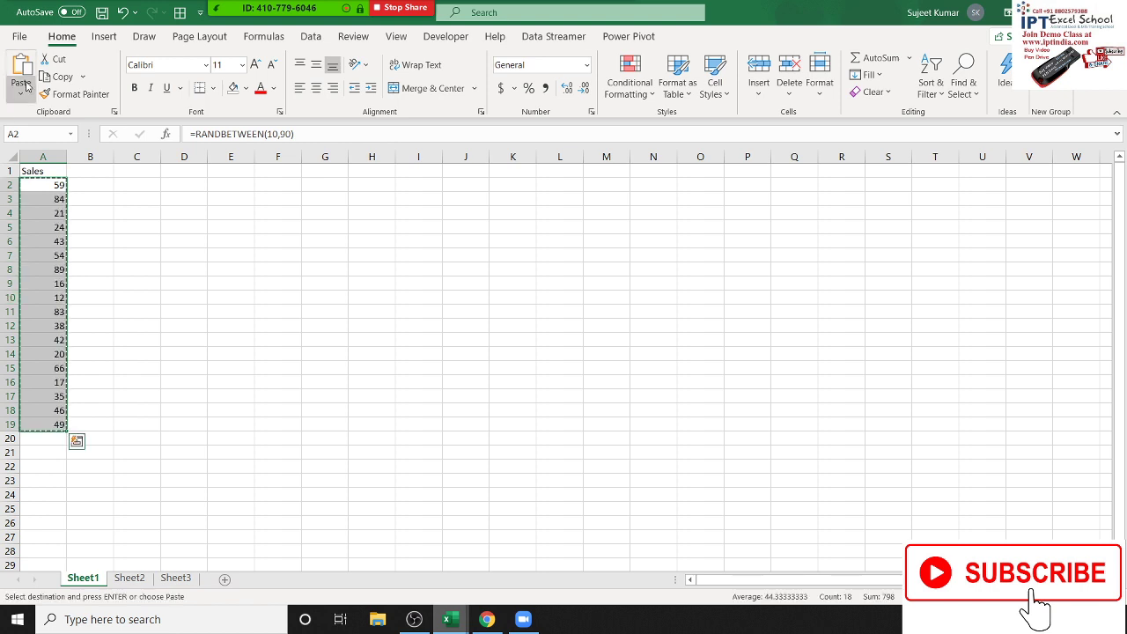
pyautogui.click(21, 94)
pyautogui.click(25, 208)
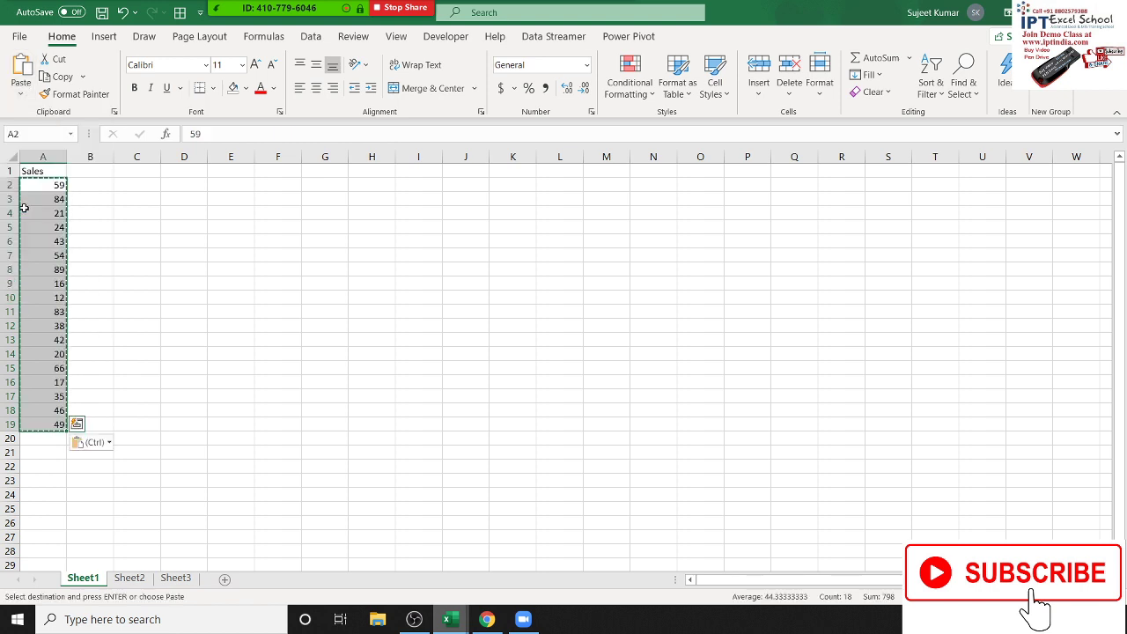
pyautogui.press('Escape')
pyautogui.click(85, 195)
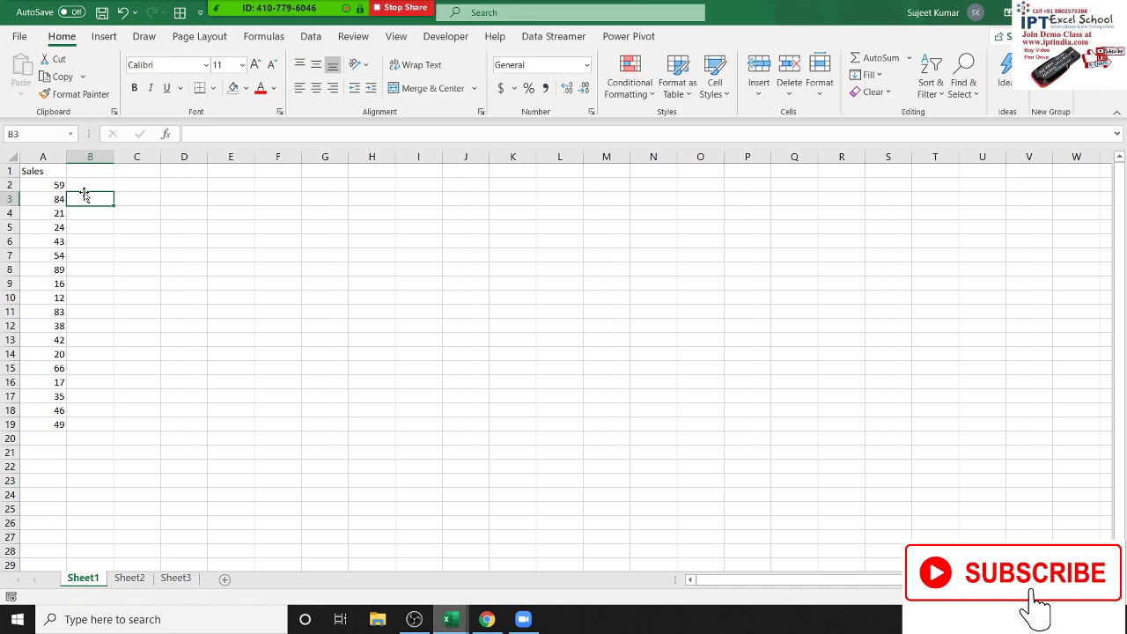
# Enter 50-80 in E2 and 500 in F2.
pyautogui.press('Right')
pyautogui.press('Right')
pyautogui.press('Right')
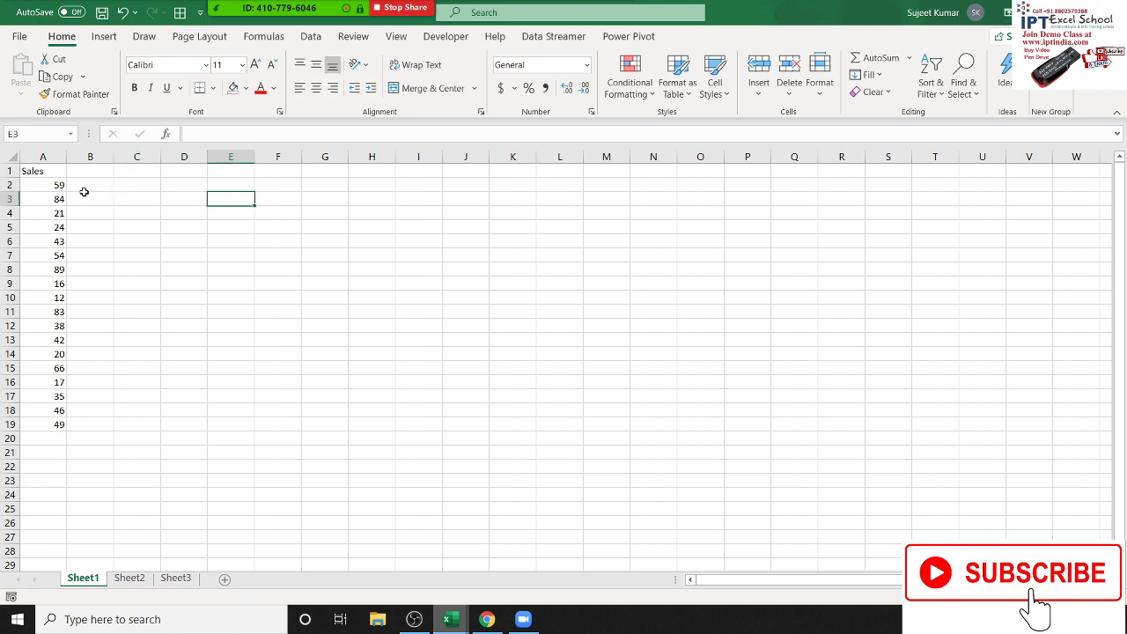
pyautogui.press('Up')
pyautogui.write('50-6')
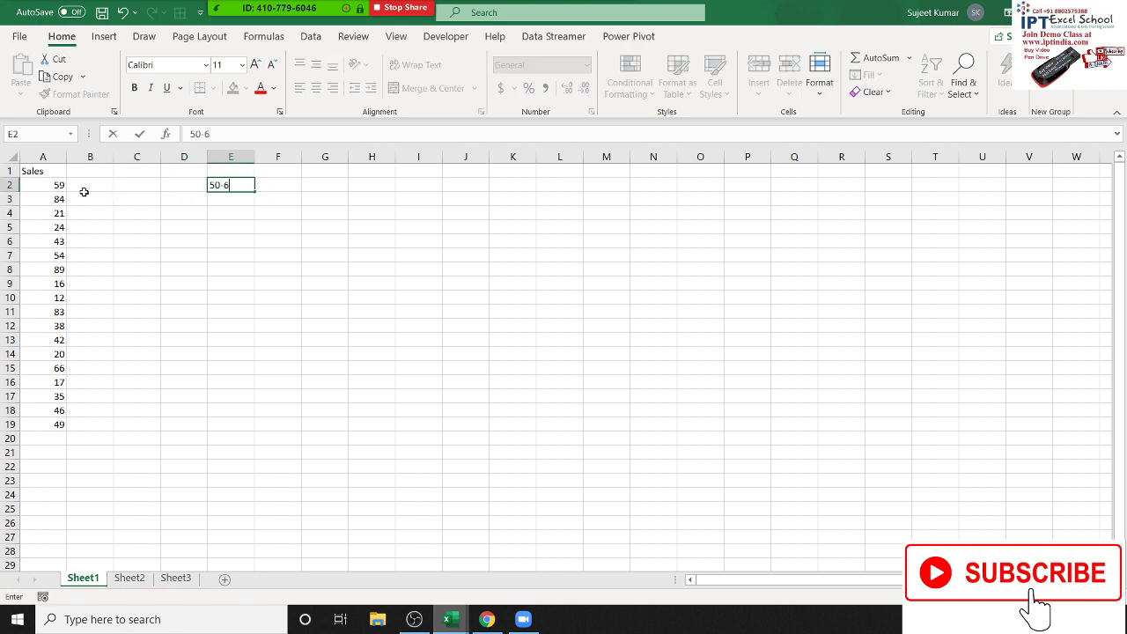
pyautogui.press('BackSpace')
pyautogui.press('BackSpace')
pyautogui.write('-80')
pyautogui.press('Tab')
pyautogui.write('500')
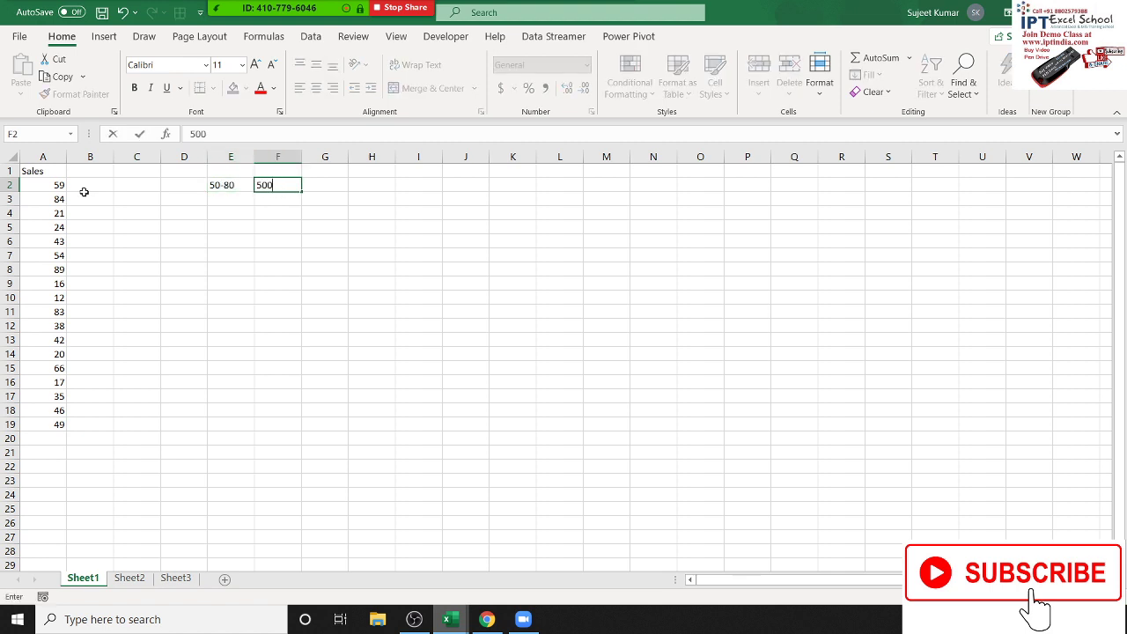
pyautogui.press('Return')
# In B2, build an AND formula testing A2>=50 and A2<=50.
pyautogui.click(86, 181)
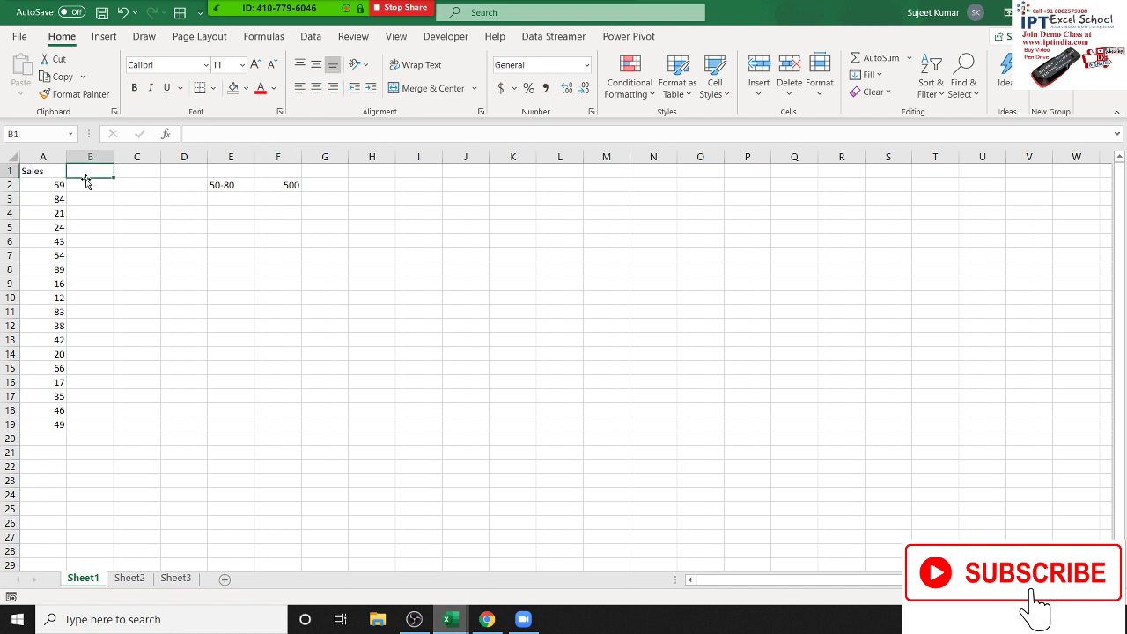
pyautogui.write('=and')
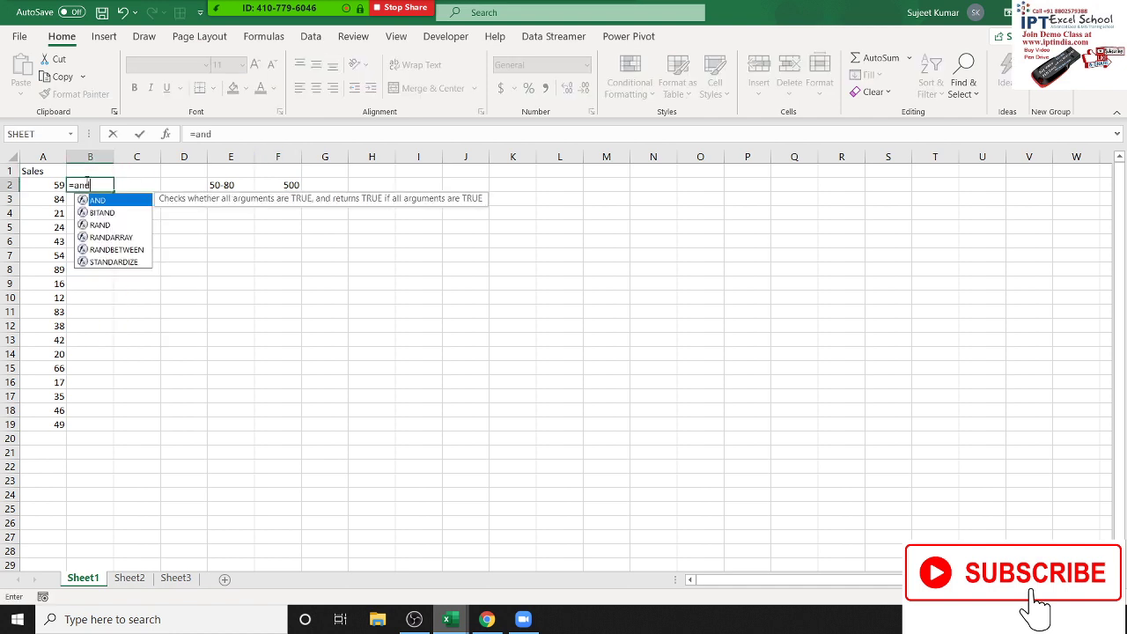
pyautogui.press('Tab')
pyautogui.press('Left')
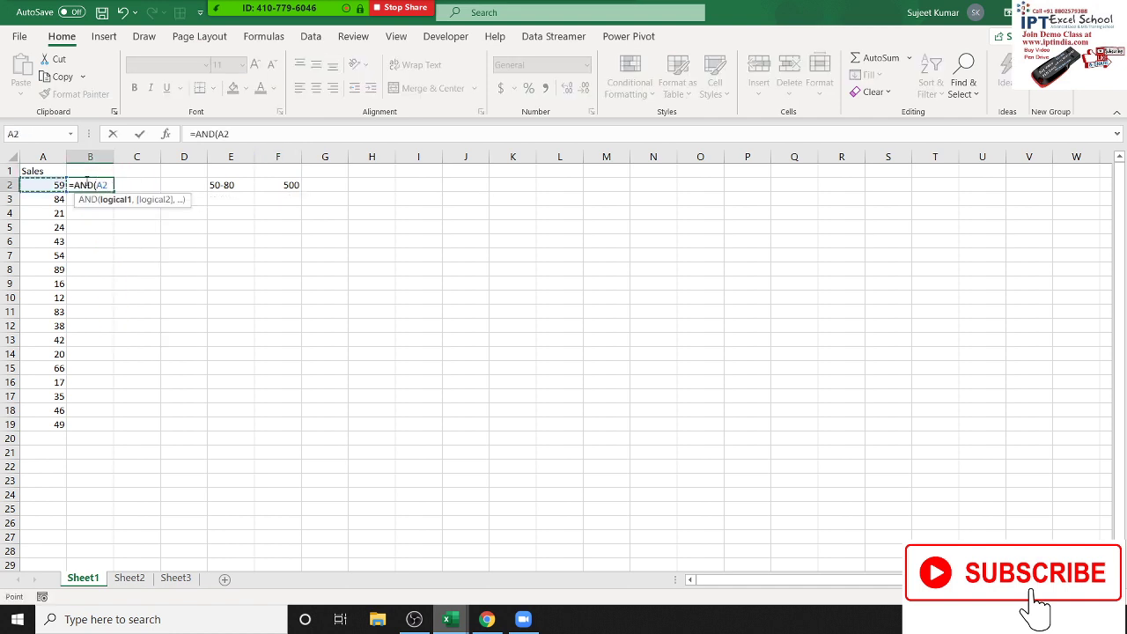
pyautogui.write('>=5')
pyautogui.write('0,')
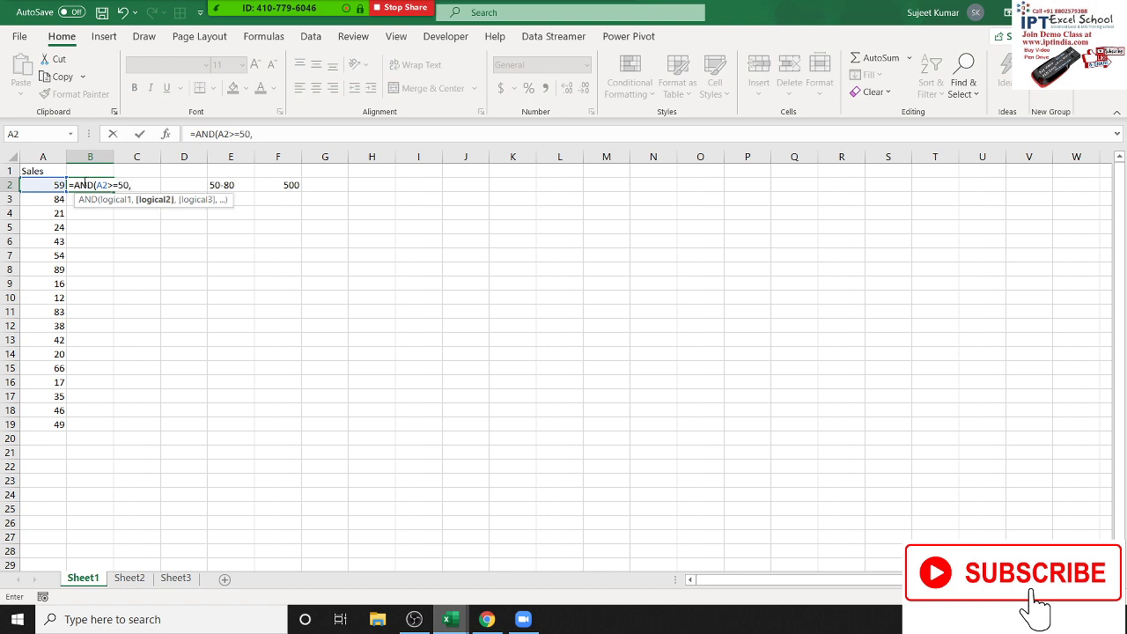
pyautogui.click(39, 185)
pyautogui.write('<=50')
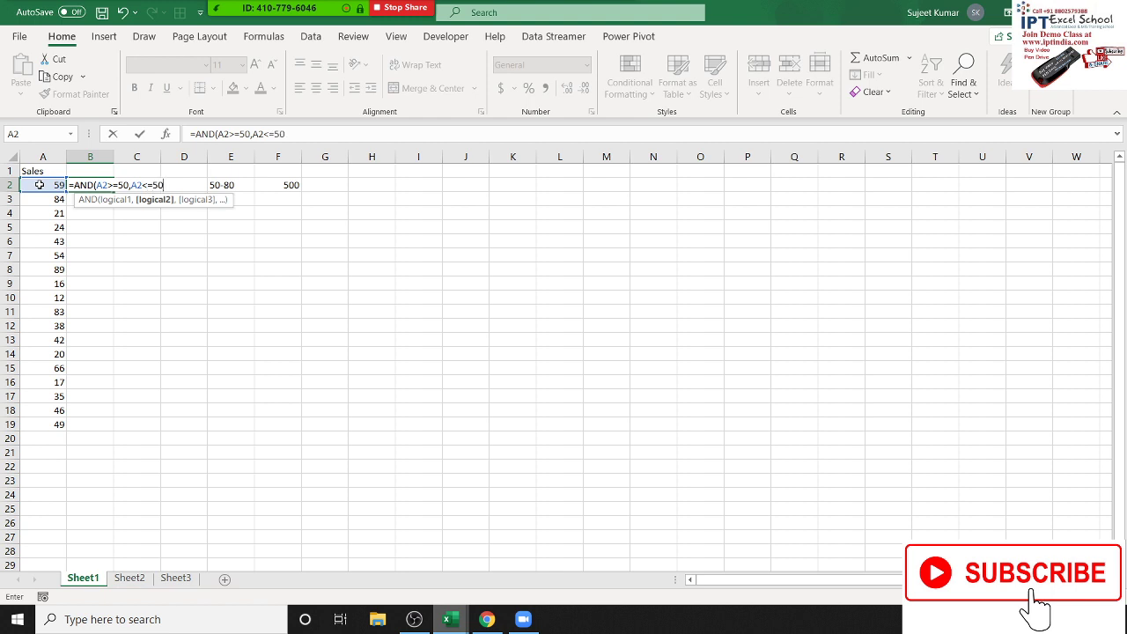
pyautogui.write(')')
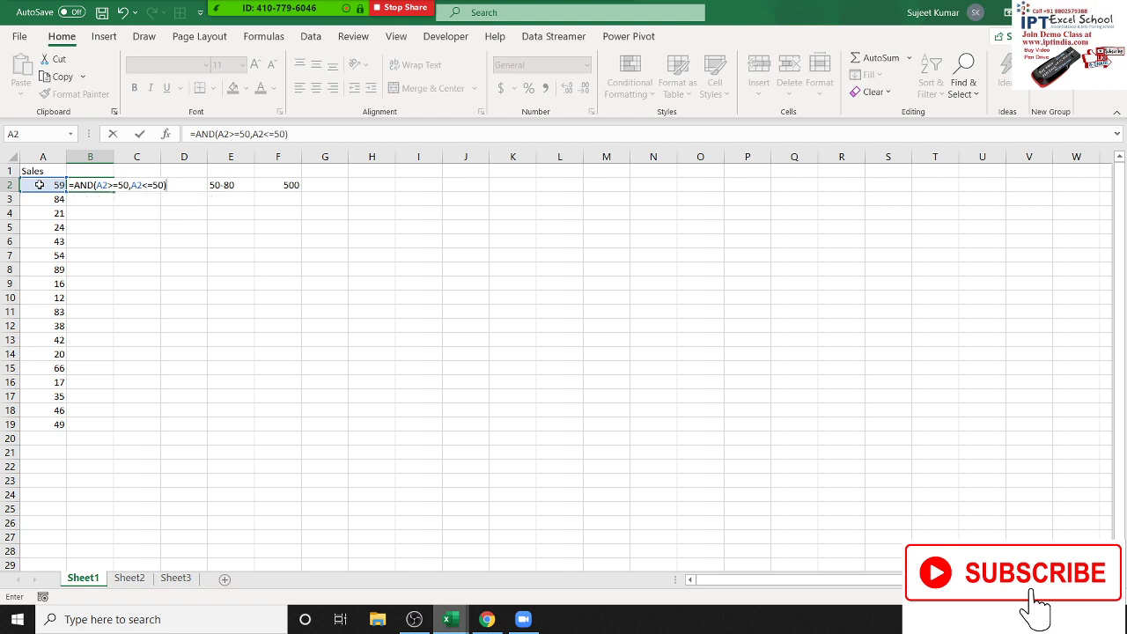
pyautogui.press('Return')
# Wrap B2's AND test in an IF returning 500 or 0.
pyautogui.press('Up')
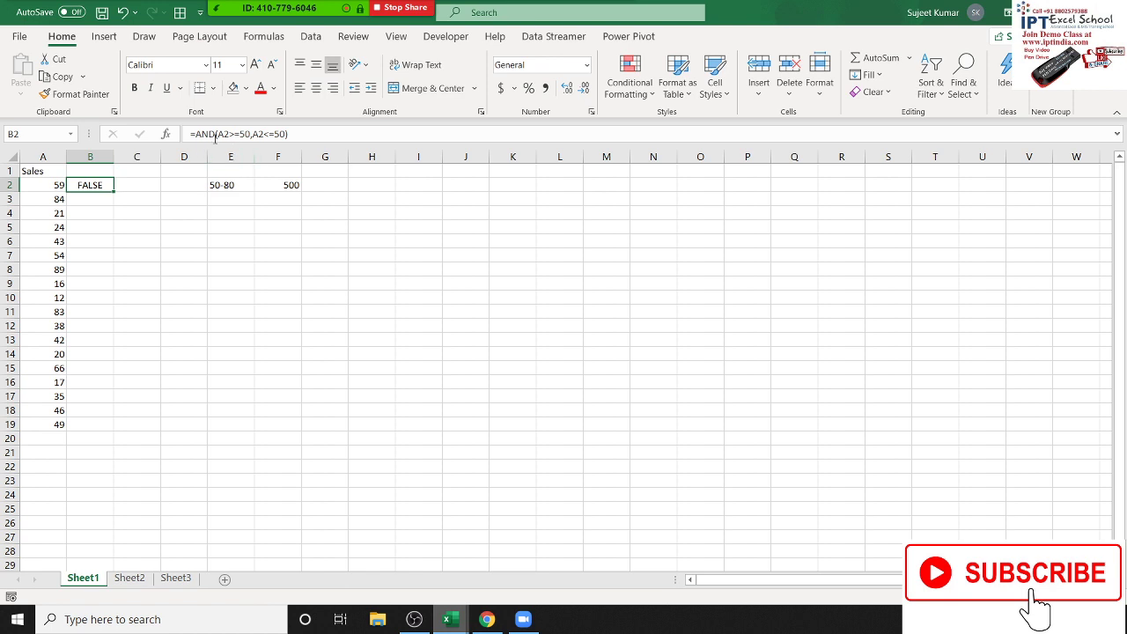
pyautogui.click(198, 134)
pyautogui.write('if')
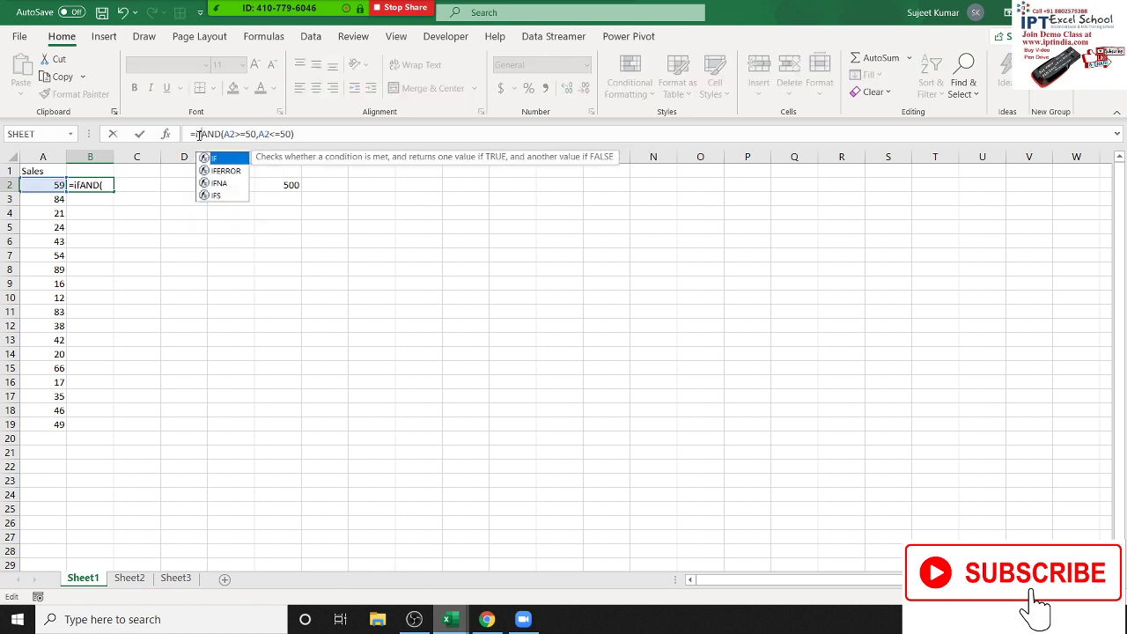
pyautogui.press('Tab')
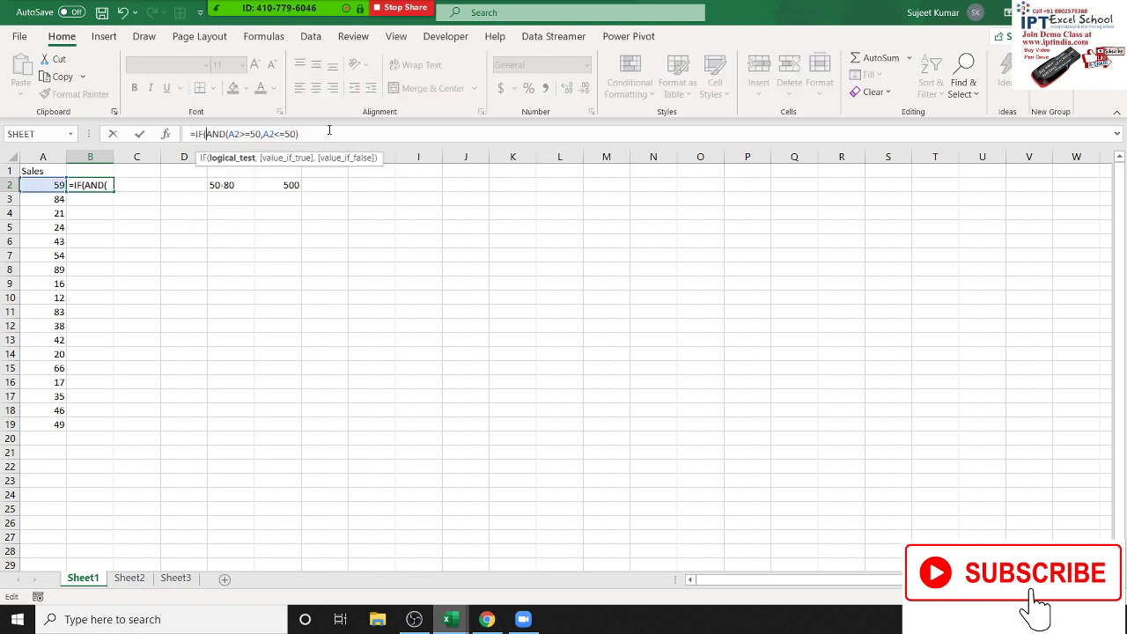
pyautogui.click(329, 131)
pyautogui.write(',500,')
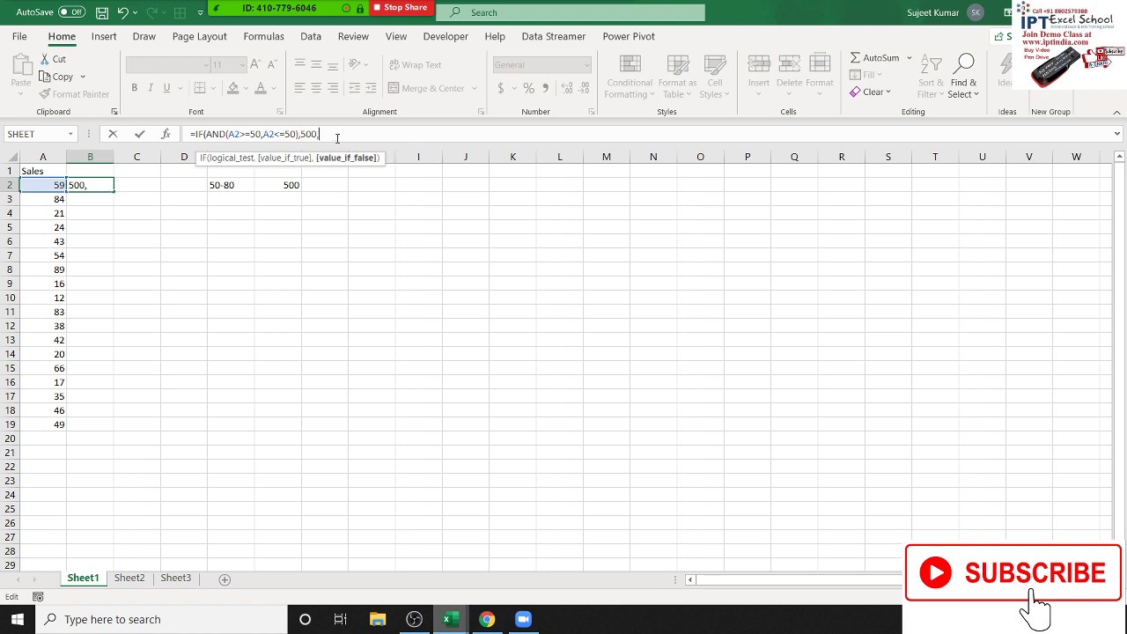
pyautogui.write('0')
pyautogui.write(')')
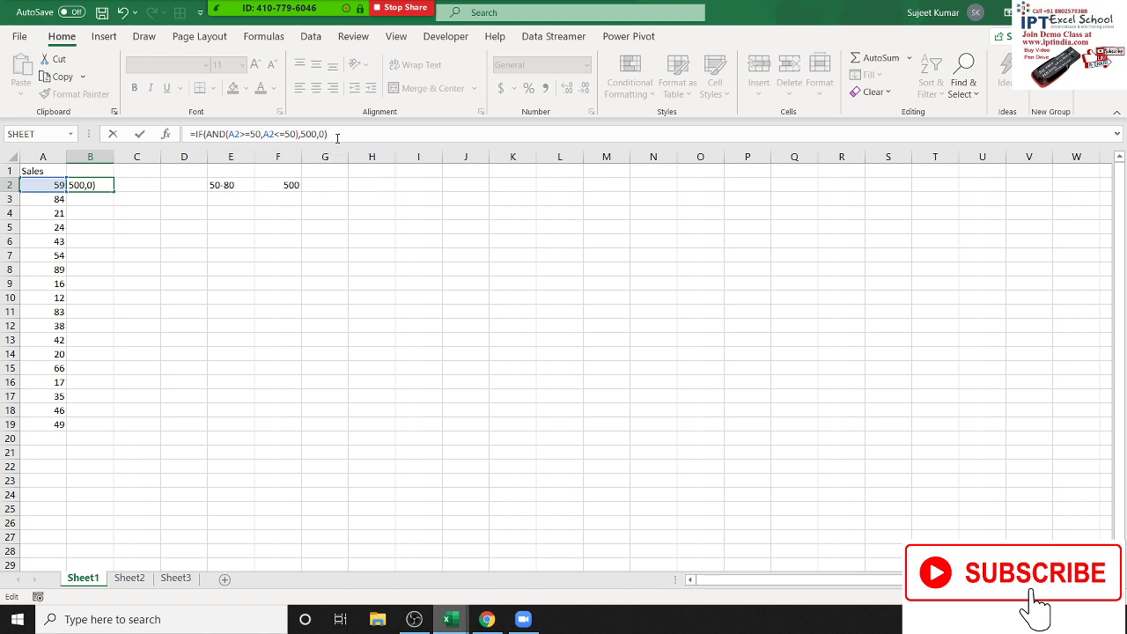
pyautogui.press('Return')
# Correct the upper limit in B2's formula from 50 to 80.
pyautogui.press('Up')
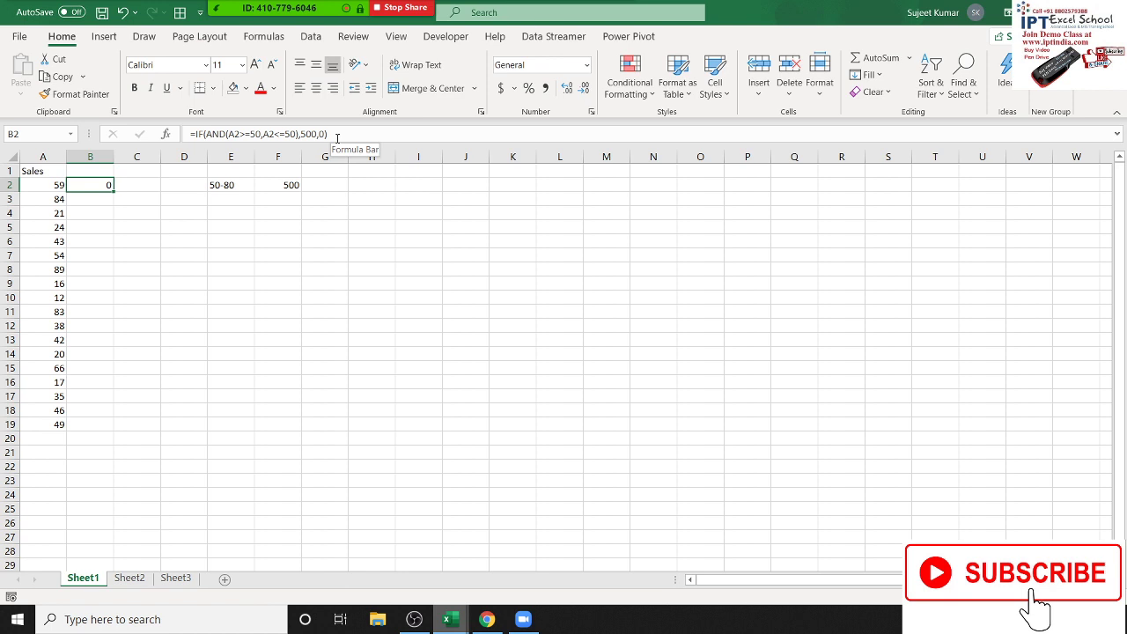
pyautogui.click(285, 134)
pyautogui.press('Delete')
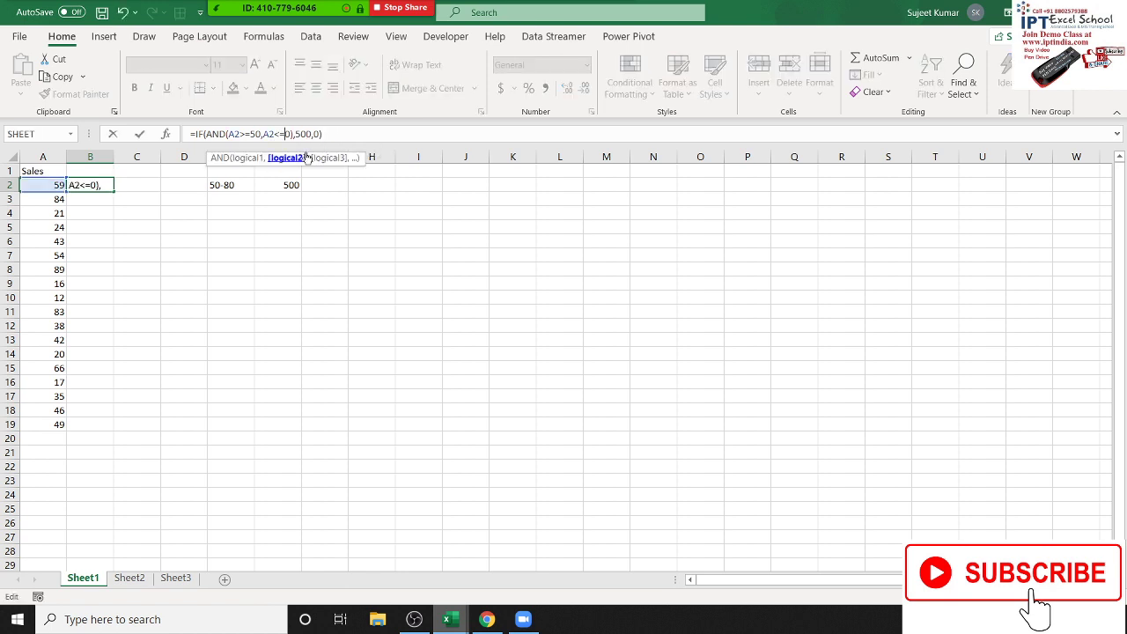
pyautogui.write('8')
pyautogui.press('Return')
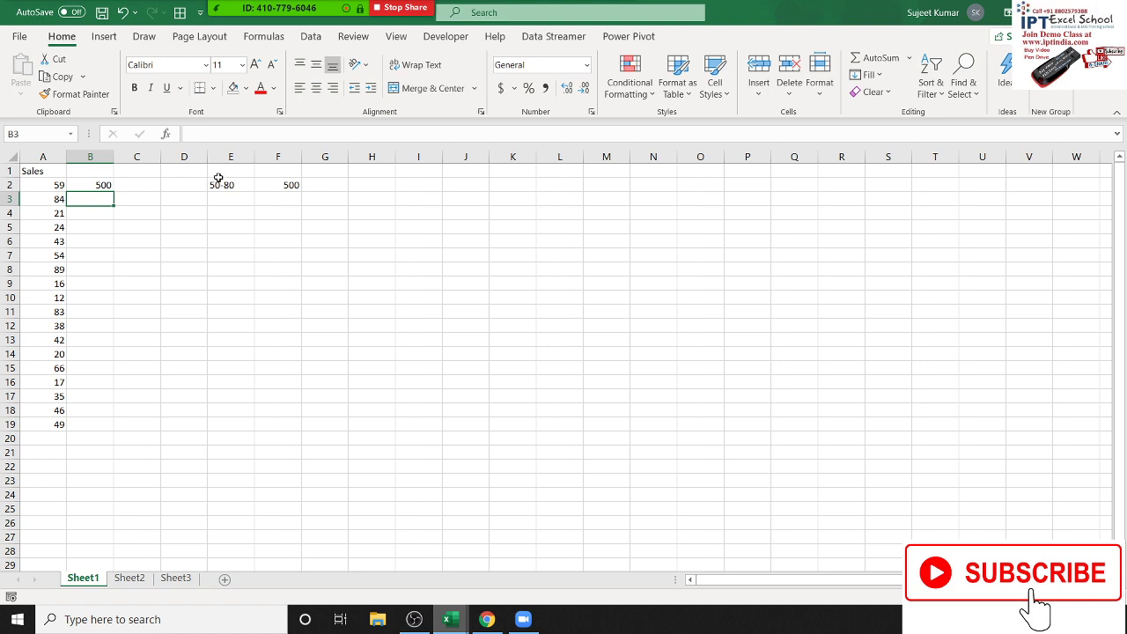
# Type the nested formula =IF(A2>=50,IF(A2<=80,5000,0),0) into C2.
pyautogui.press('Up')
pyautogui.press('Right')
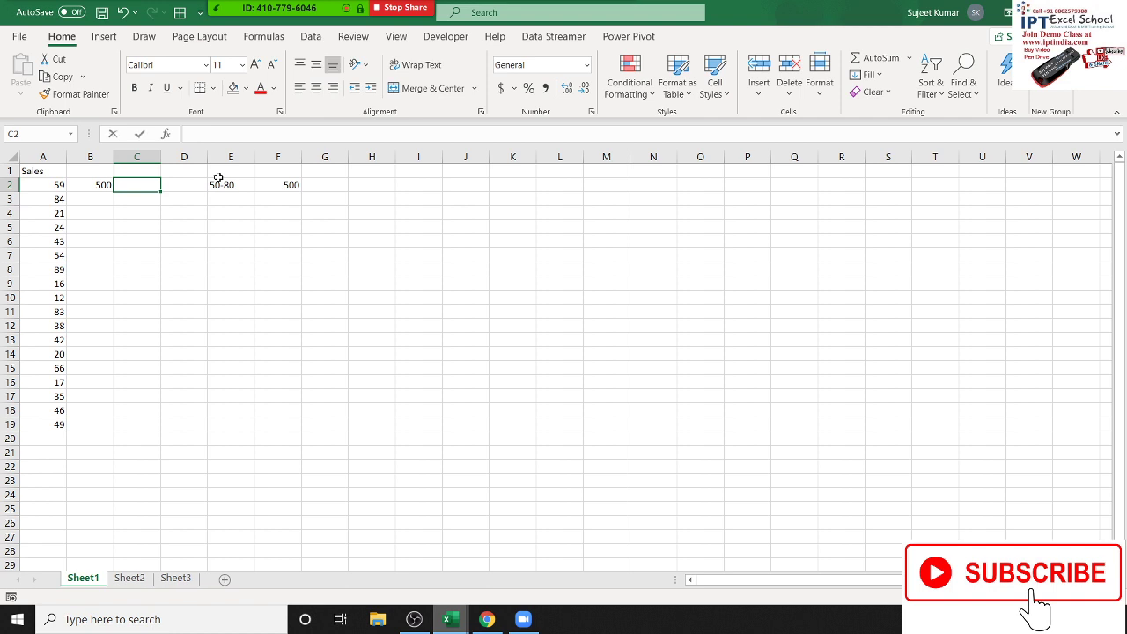
pyautogui.write('=IF(')
pyautogui.press('Left')
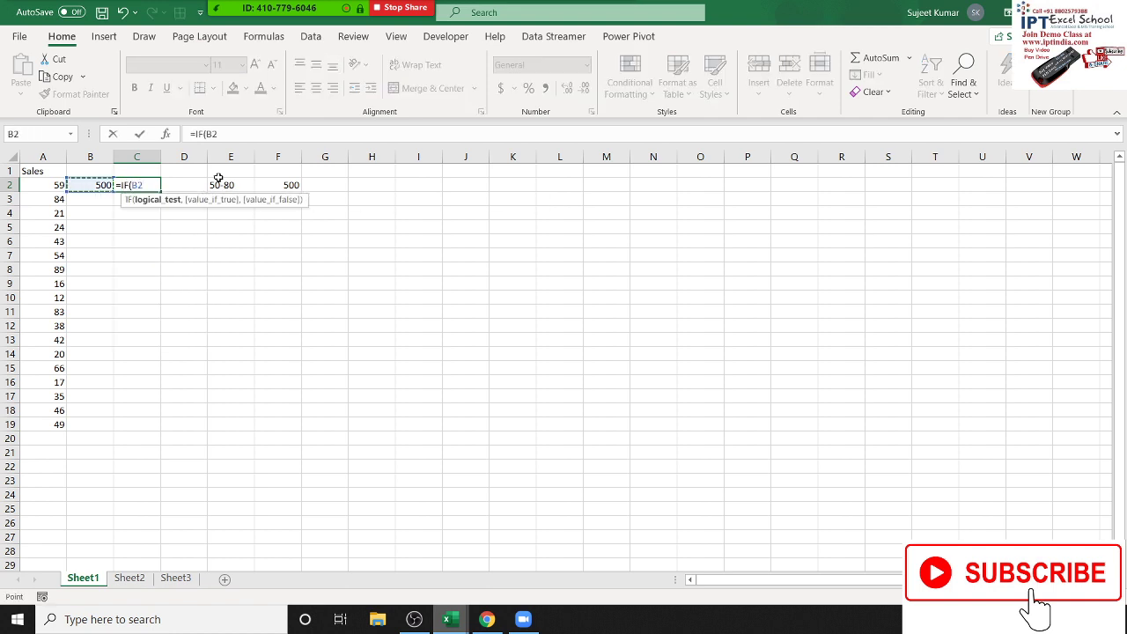
pyautogui.press('Left')
pyautogui.write('>=')
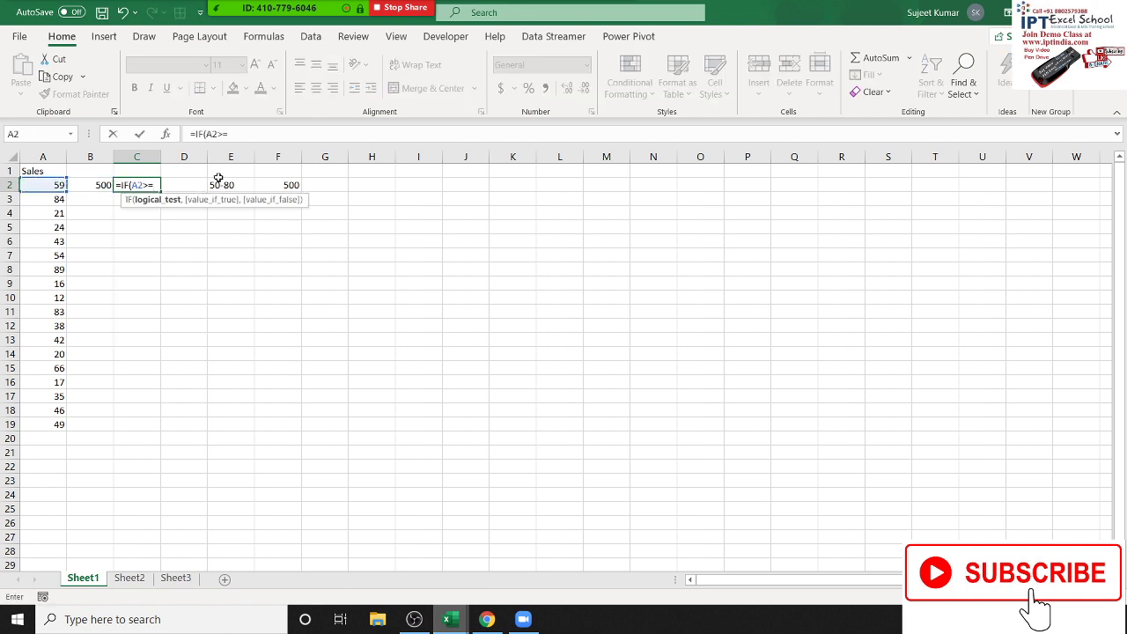
pyautogui.write('50,IF')
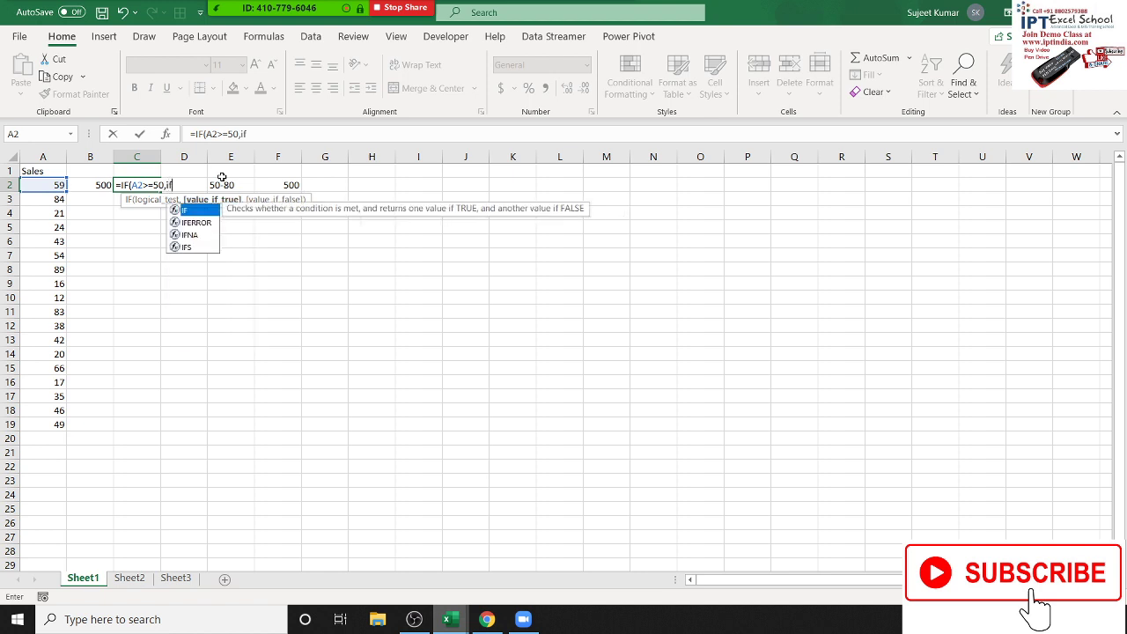
pyautogui.write('(')
pyautogui.press('Left')
pyautogui.press('Left')
pyautogui.write('<')
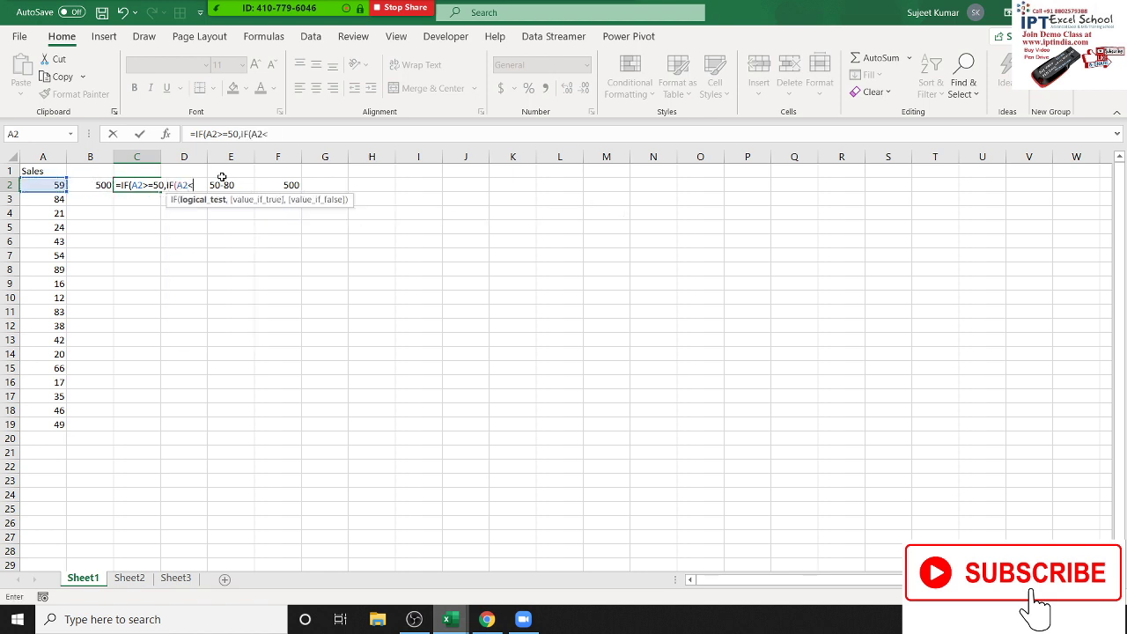
pyautogui.write('=80')
pyautogui.write(',50')
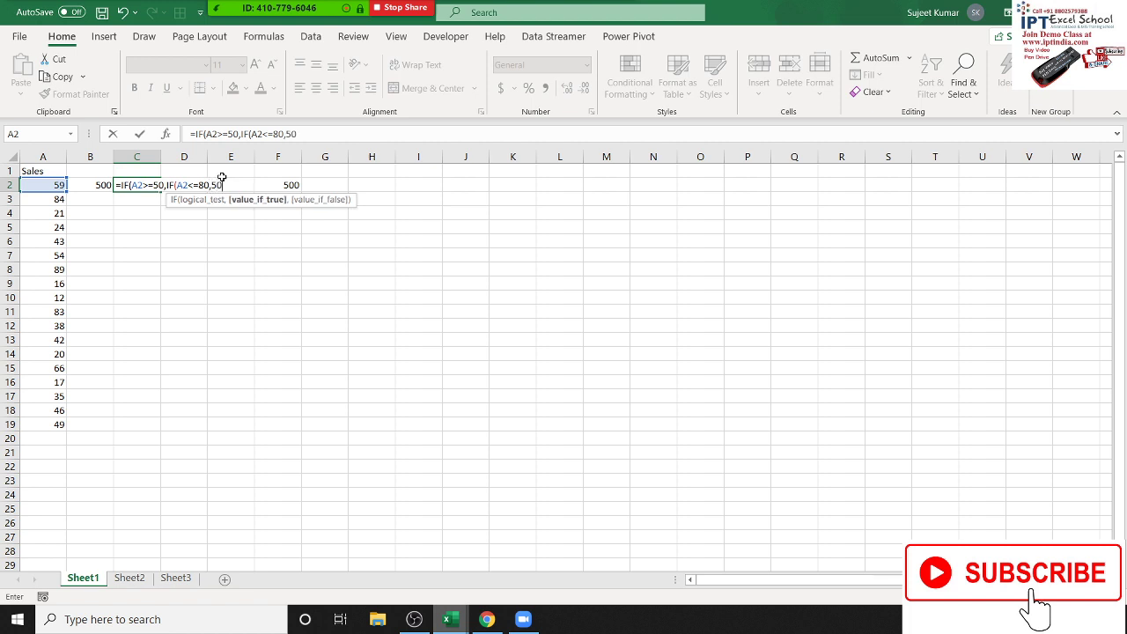
pyautogui.write('00,')
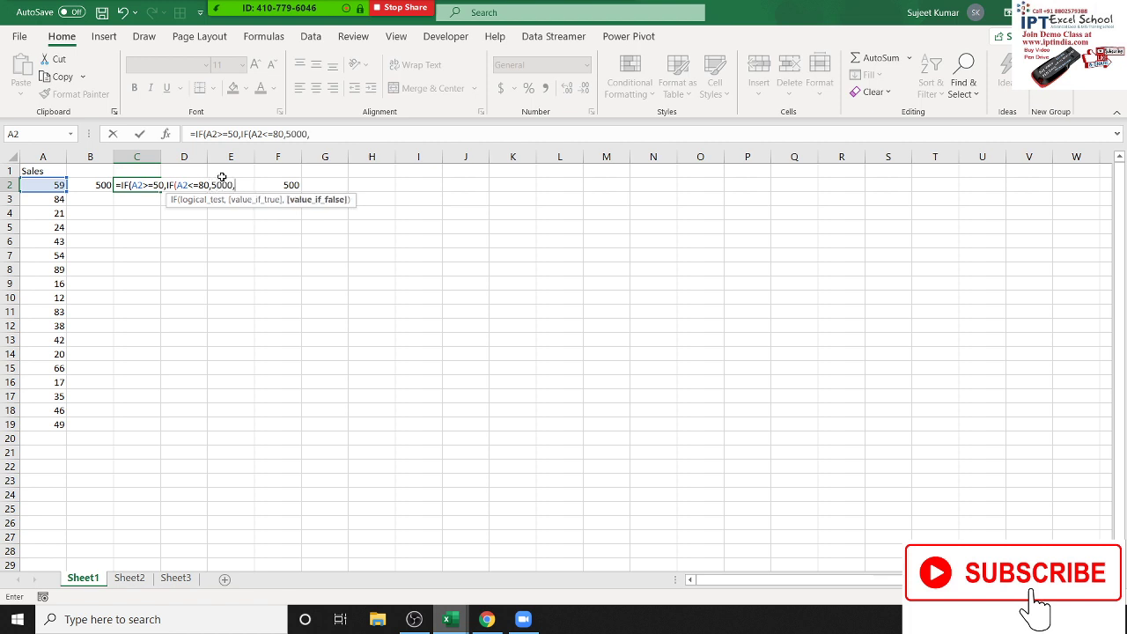
pyautogui.write('0')
pyautogui.write('),0')
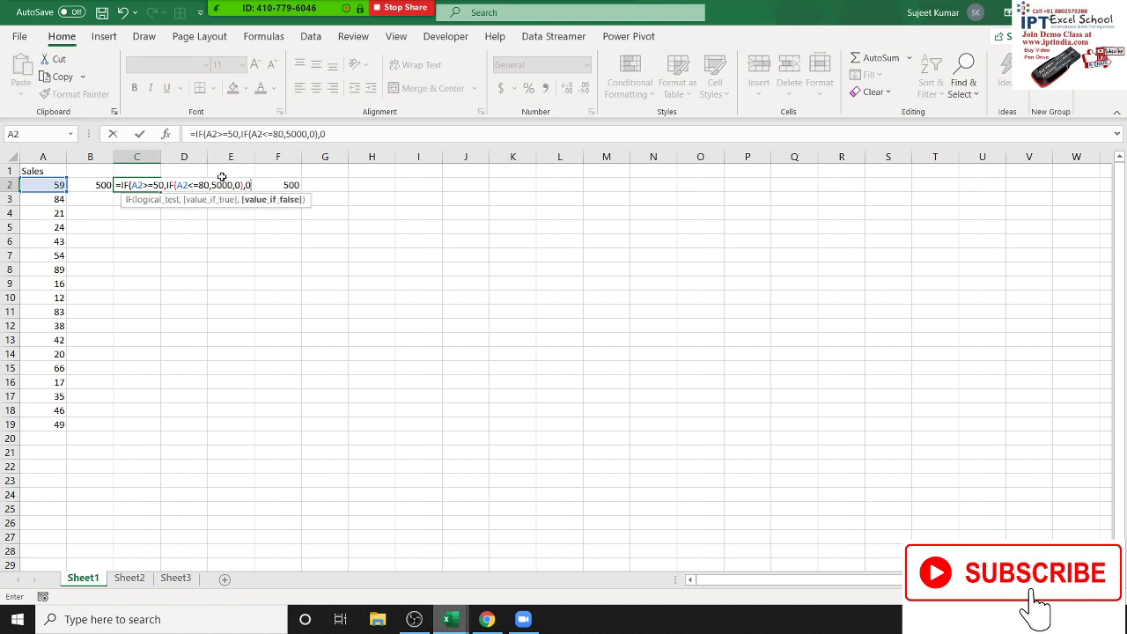
pyautogui.write(')')
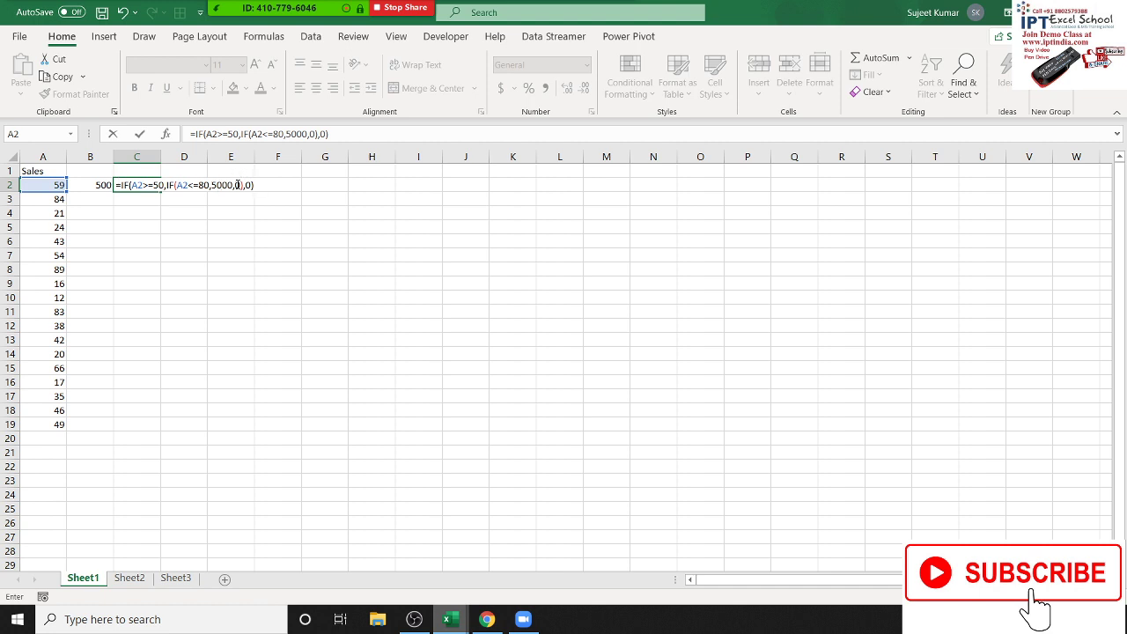
# Change C2's inner IF result from 5000 to 500.
pyautogui.moveTo(238, 185); pyautogui.dragTo(253, 185)
pyautogui.click(130, 185)
pyautogui.moveTo(130, 185); pyautogui.dragTo(209, 185)
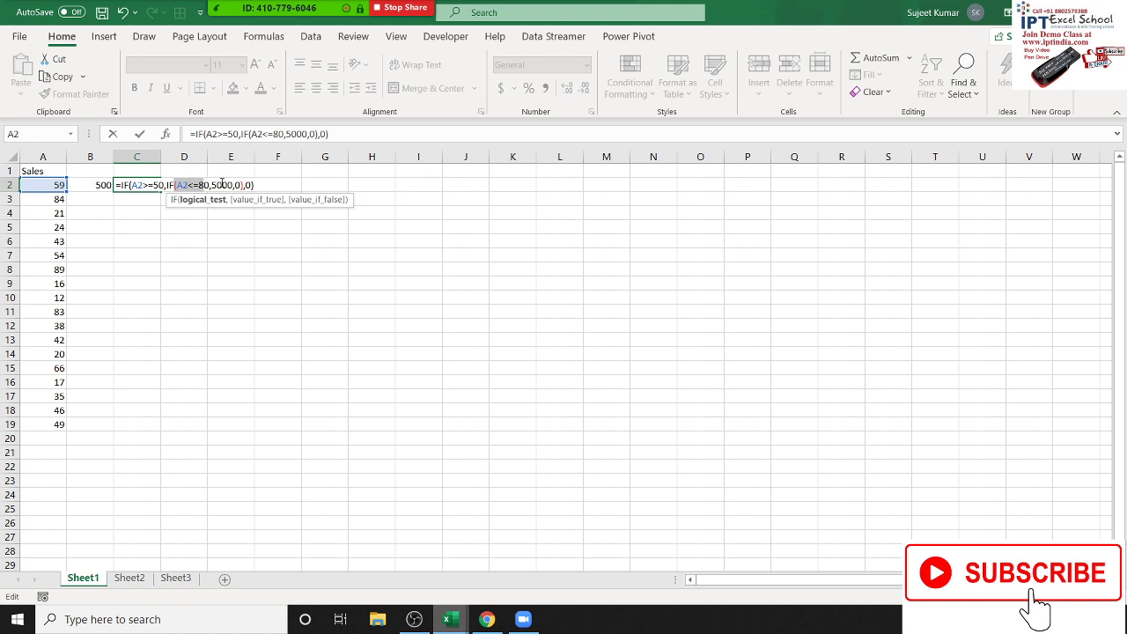
pyautogui.click(222, 185)
pyautogui.press('BackSpace')
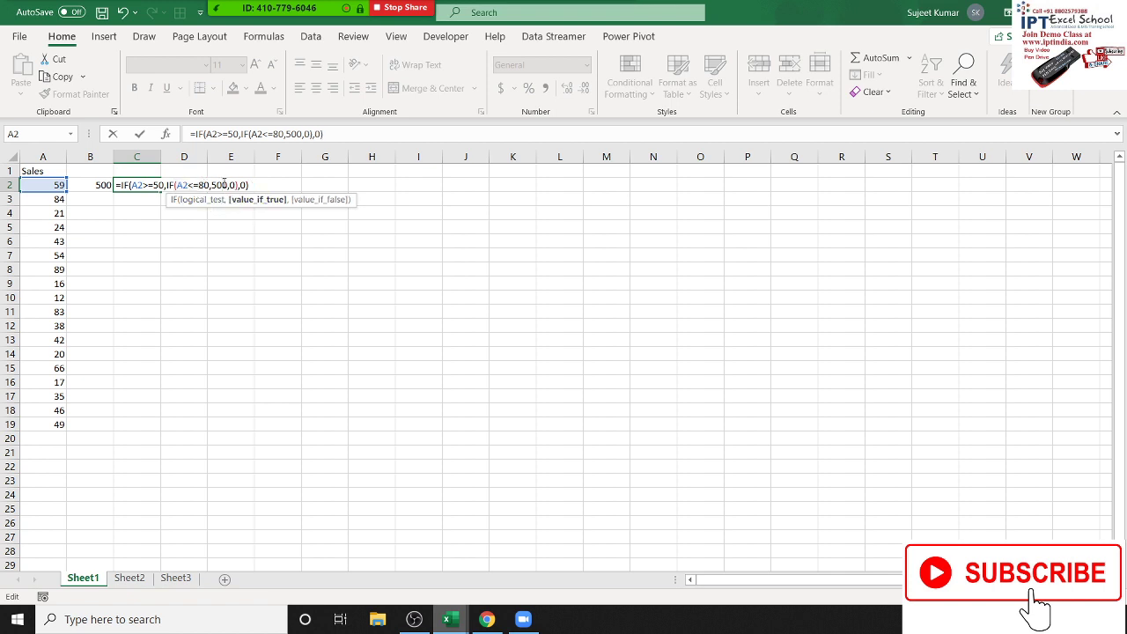
pyautogui.moveTo(228, 186); pyautogui.dragTo(213, 185)
pyautogui.click(233, 184)
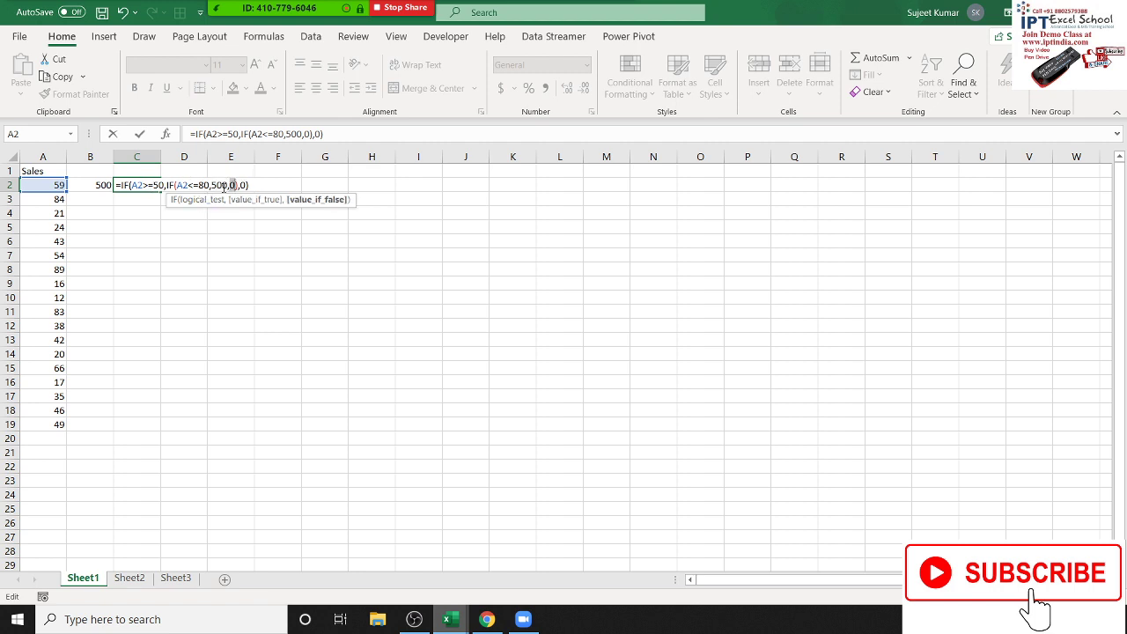
pyautogui.click(154, 185)
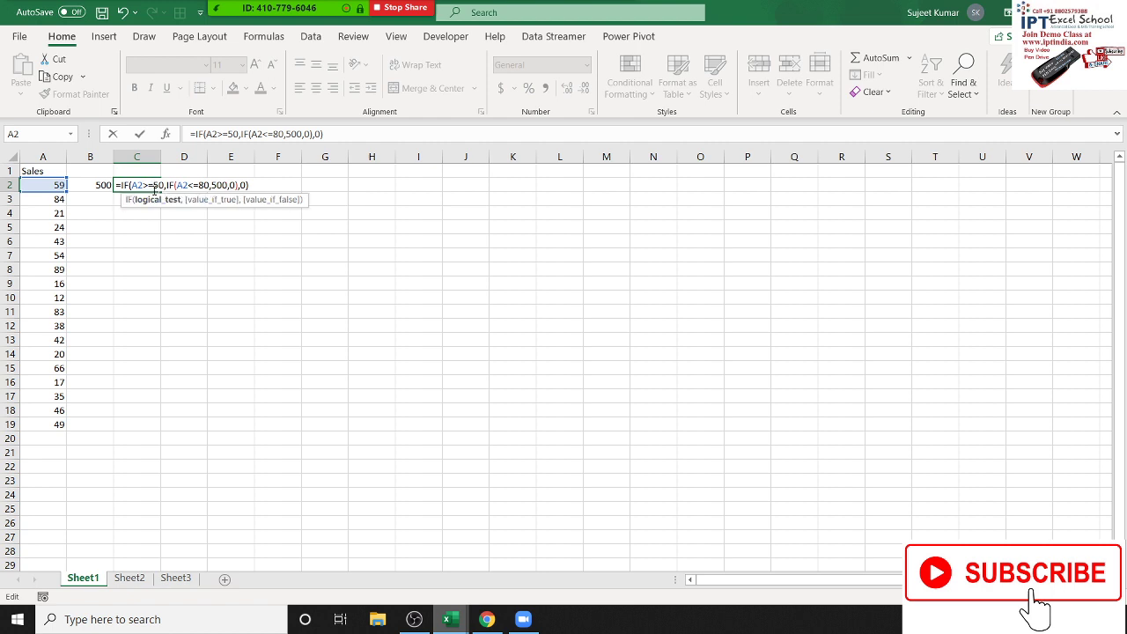
pyautogui.click(240, 185)
pyautogui.doubleClick(243, 185)
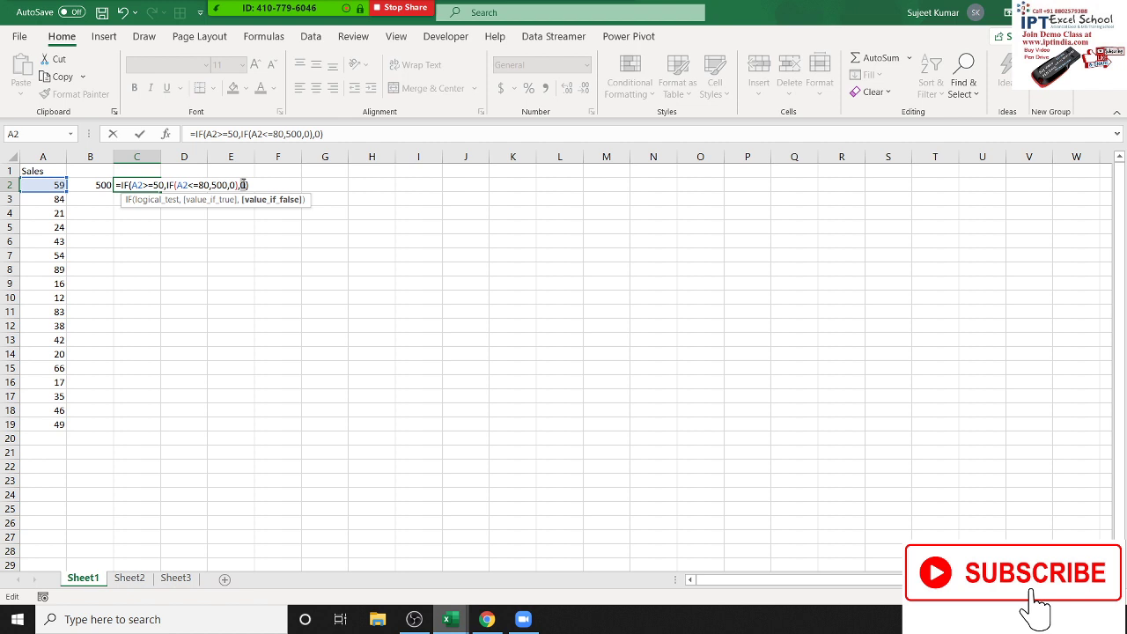
pyautogui.hotkey('ctrl', 'Return')
# Check B2's AND formula for comparison, leaving it unchanged.
pyautogui.press('Left')
pyautogui.press('F2')
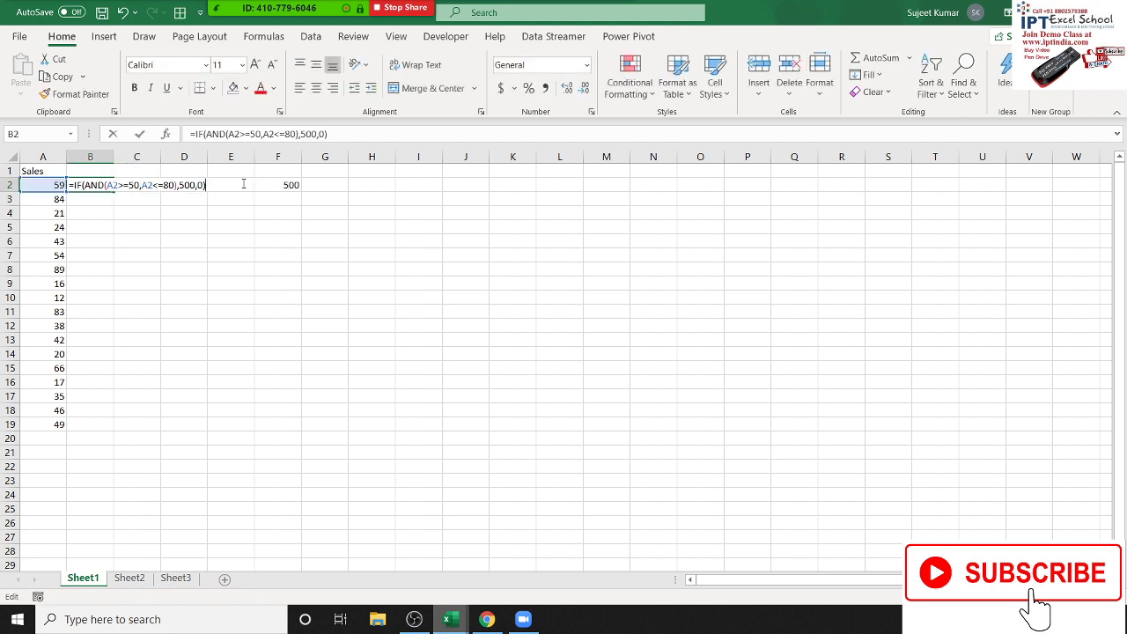
pyautogui.press('Left')
pyautogui.press('Left')
pyautogui.press('Left')
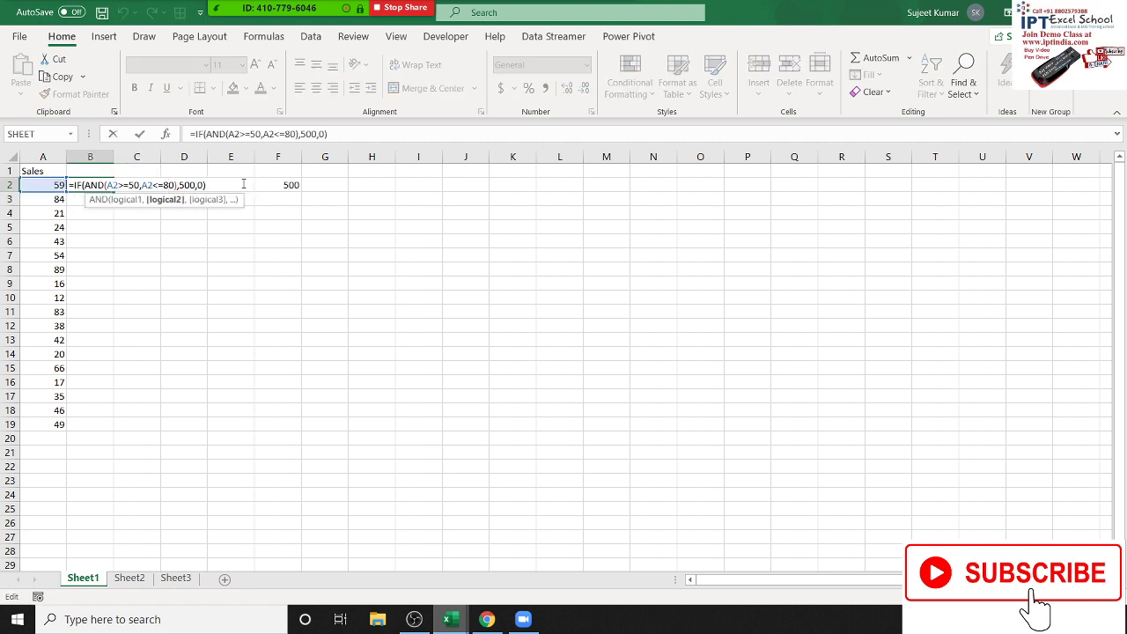
pyautogui.press('Right')
pyautogui.press('Right')
pyautogui.press('Right')
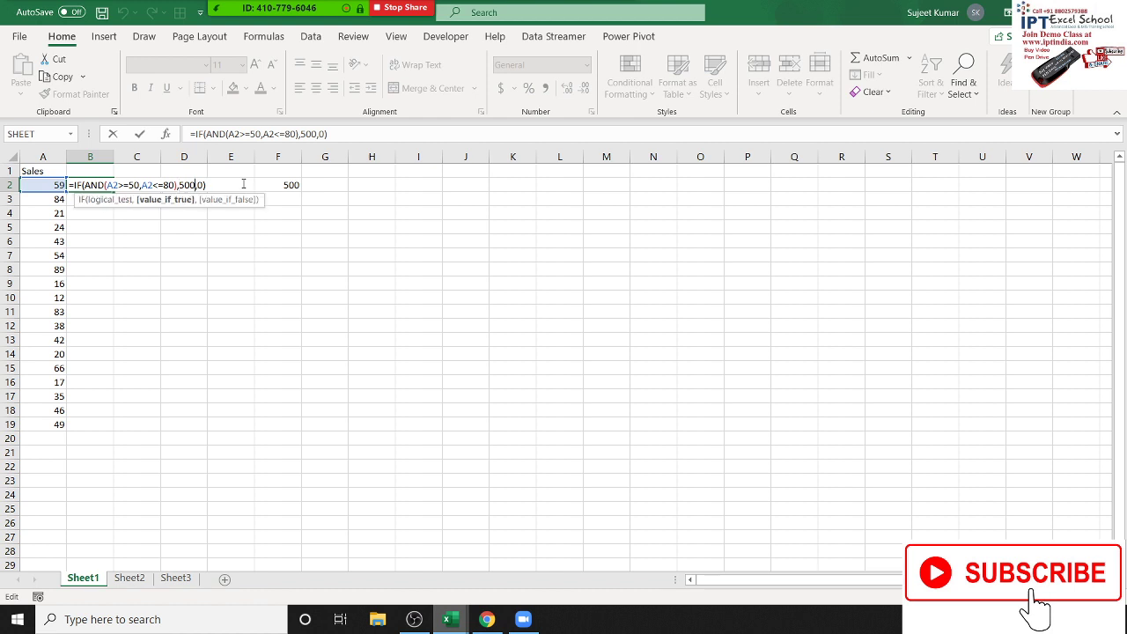
pyautogui.hotkey('ctrl', 'Return')
# Set C2's outer IF fallback value to 100.
pyautogui.press('Right')
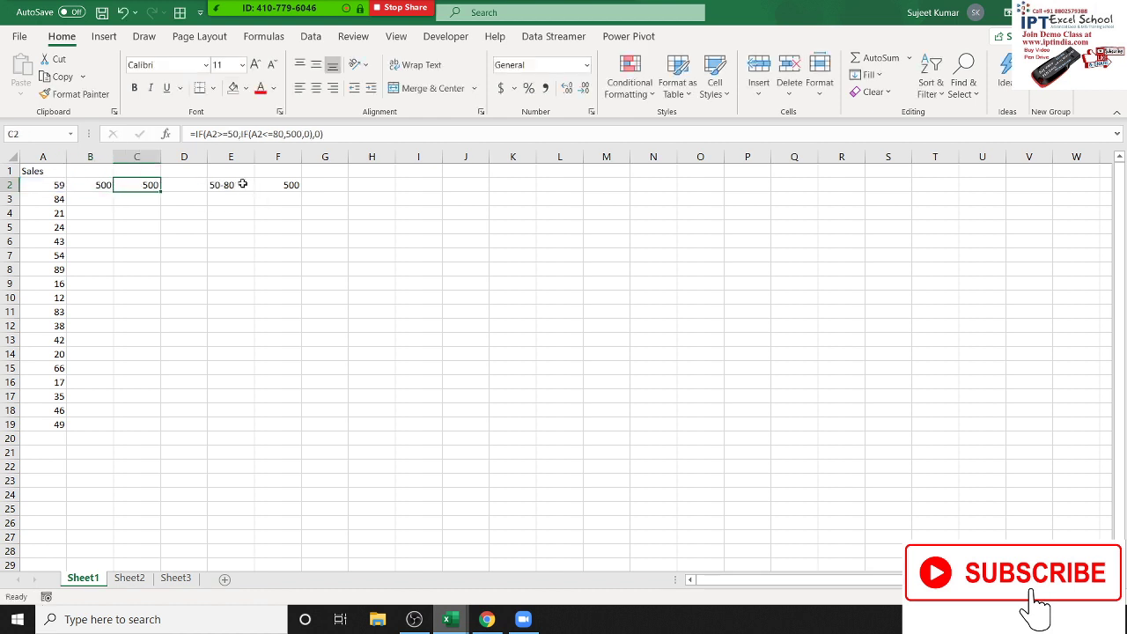
pyautogui.press('F2')
pyautogui.press('Left')
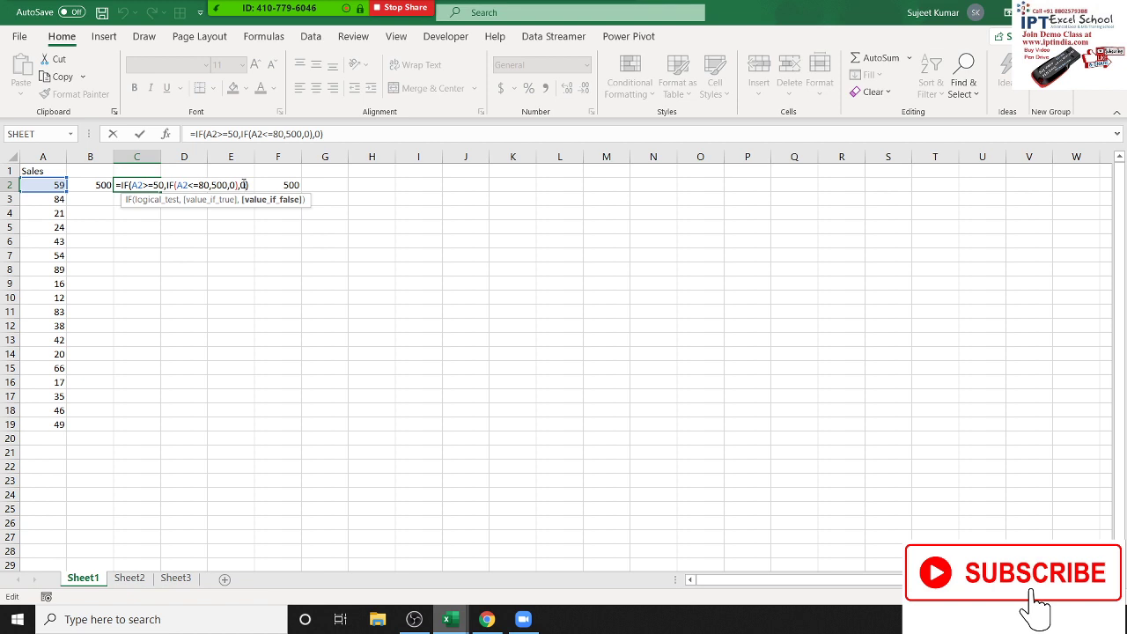
pyautogui.write('6')
pyautogui.press('BackSpace')
pyautogui.press('BackSpace')
pyautogui.write('100')
pyautogui.press('Return')
# Review and commit C2's final formula =IF(A2>=50,IF(A2<=80,500,0),100).
pyautogui.press('Up')
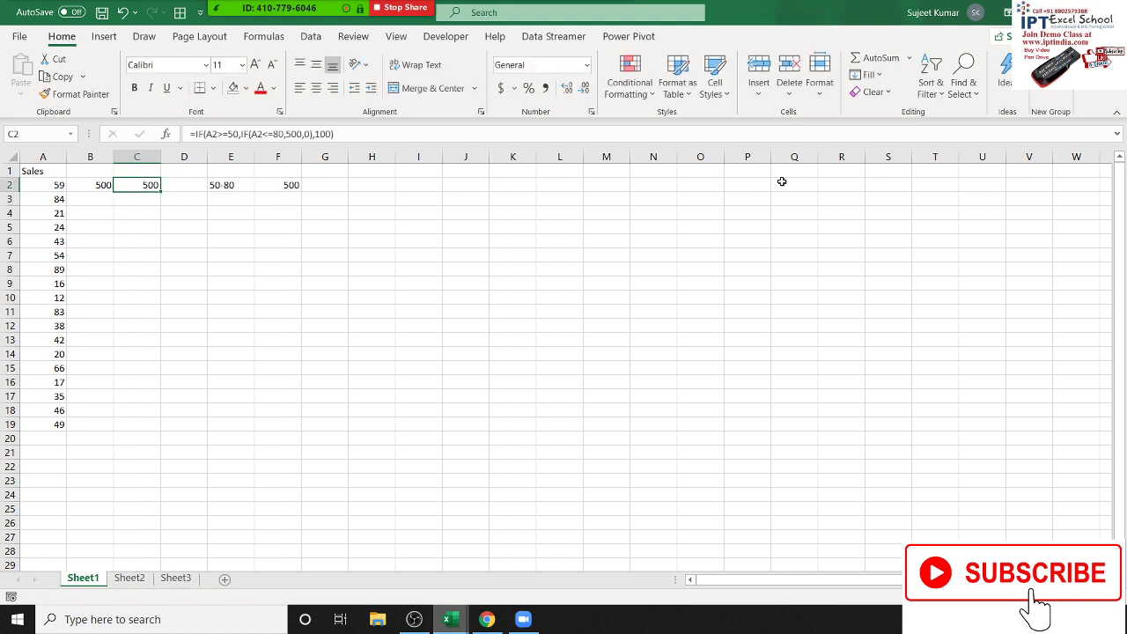
pyautogui.press('F2')
pyautogui.press('Left')
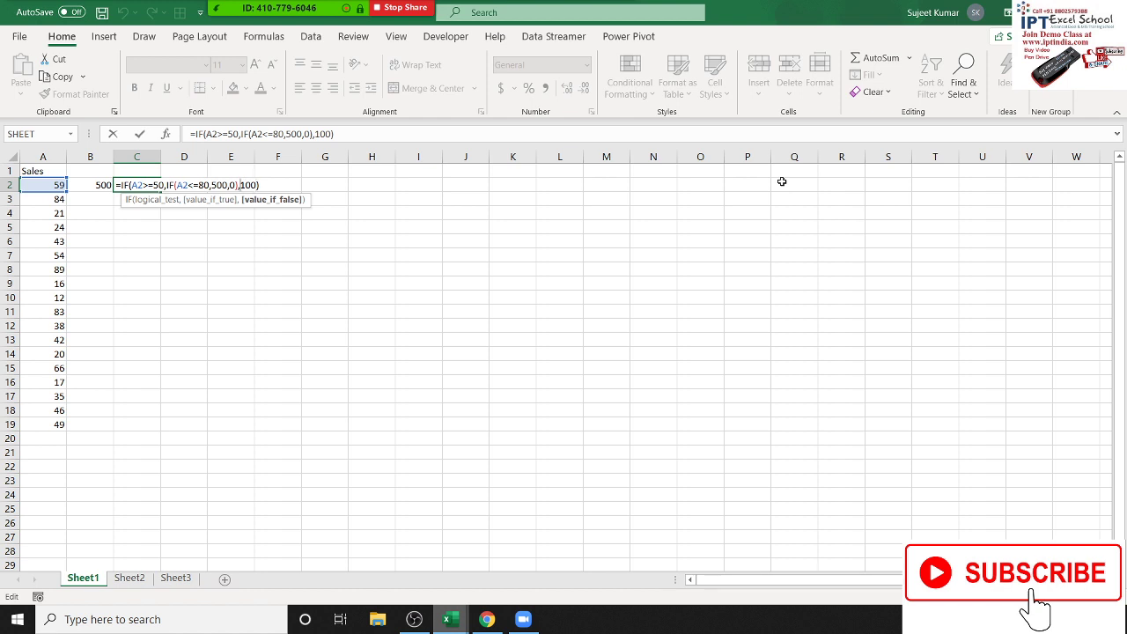
pyautogui.press('Left')
pyautogui.press('Left')
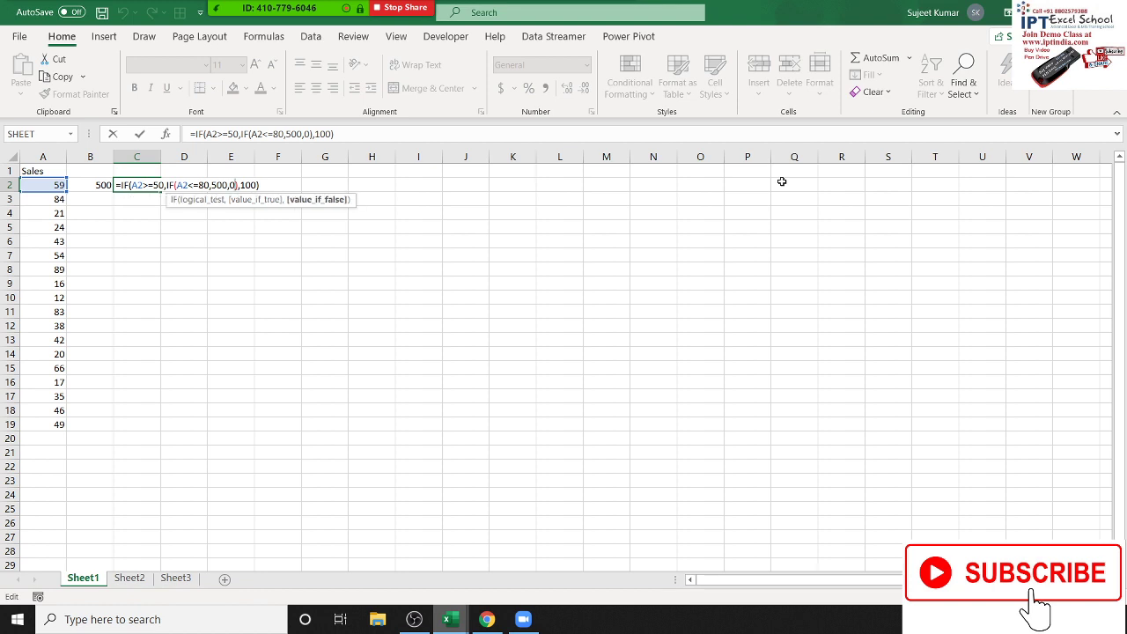
pyautogui.press('Right')
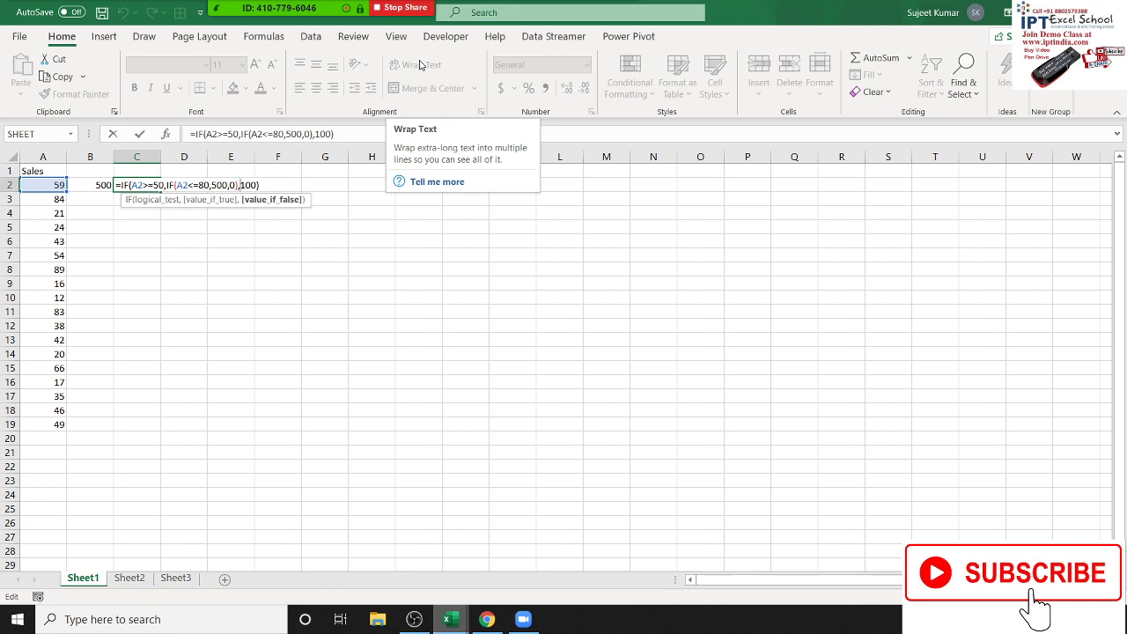
pyautogui.press('Return')
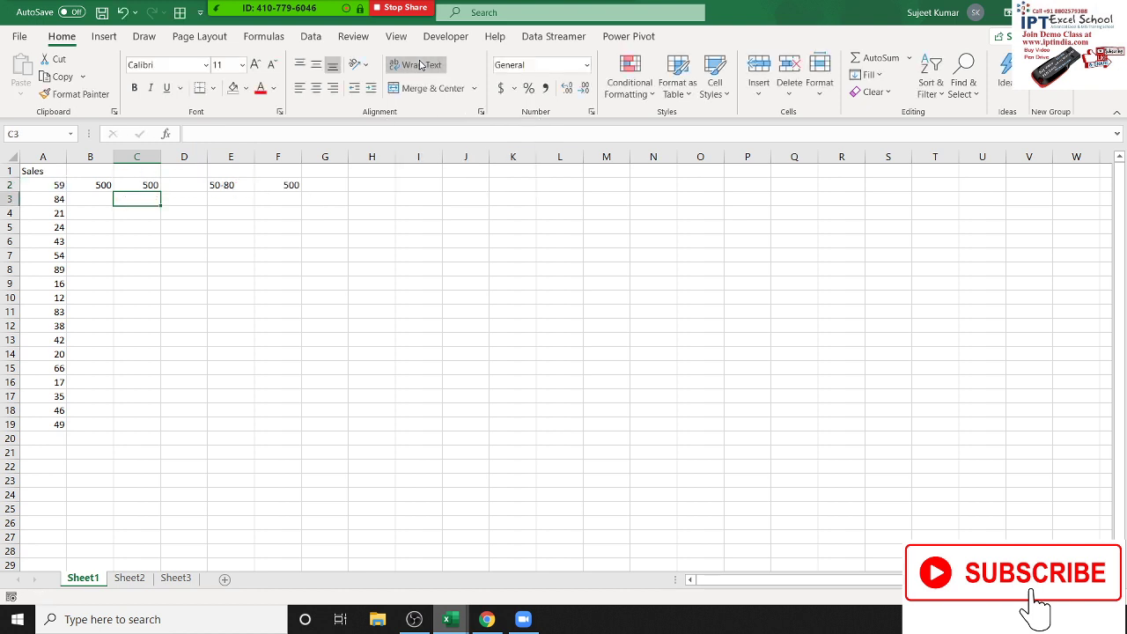
# On Sheet2, add a Name header and fill student names down to A5.
pyautogui.click(128, 581)
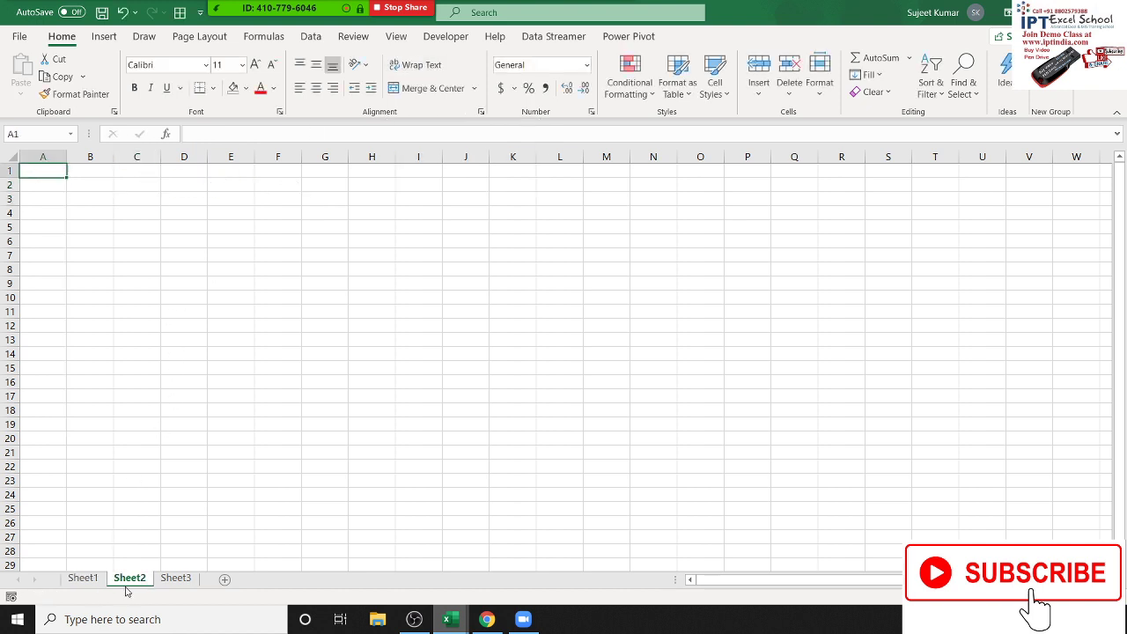
pyautogui.write('Name')
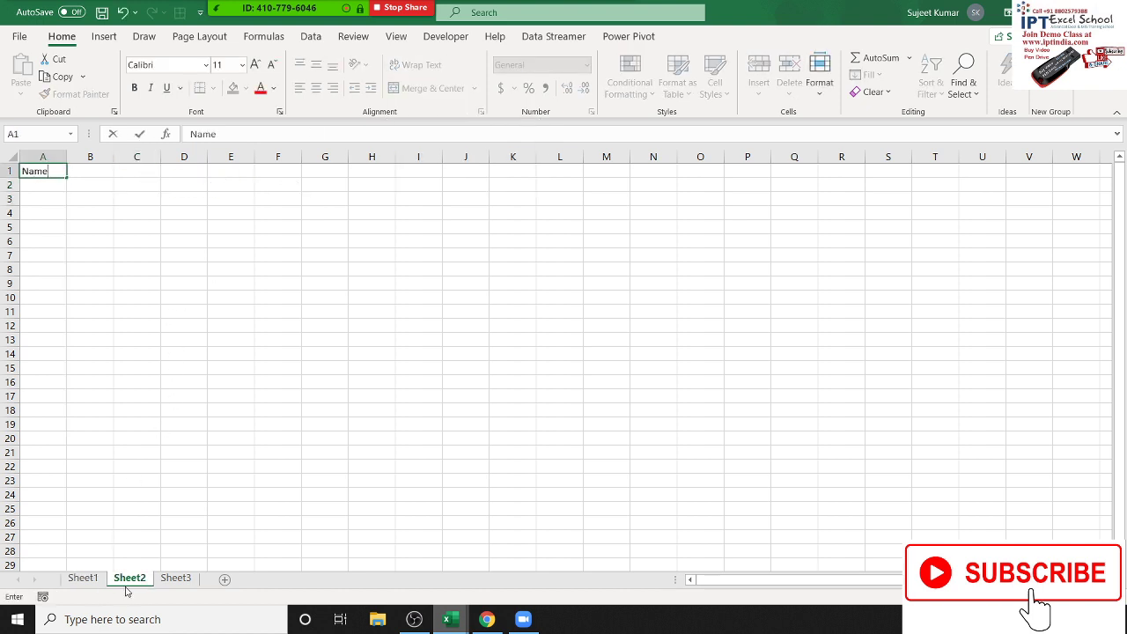
pyautogui.press('Return')
pyautogui.write('Puja')
pyautogui.press('Return')
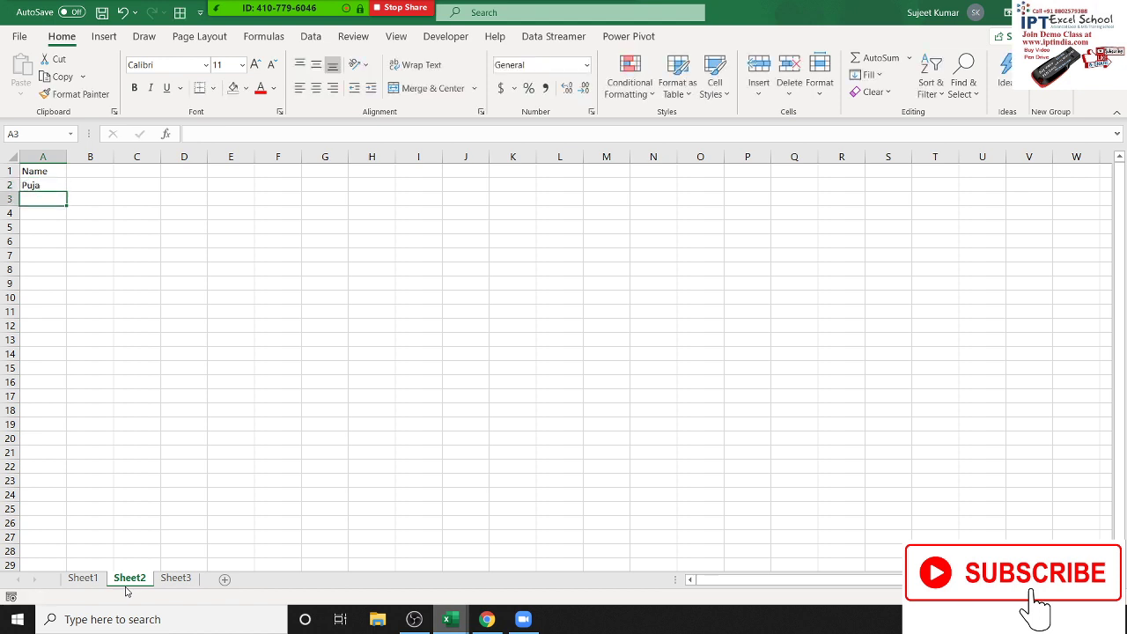
pyautogui.click(52, 186)
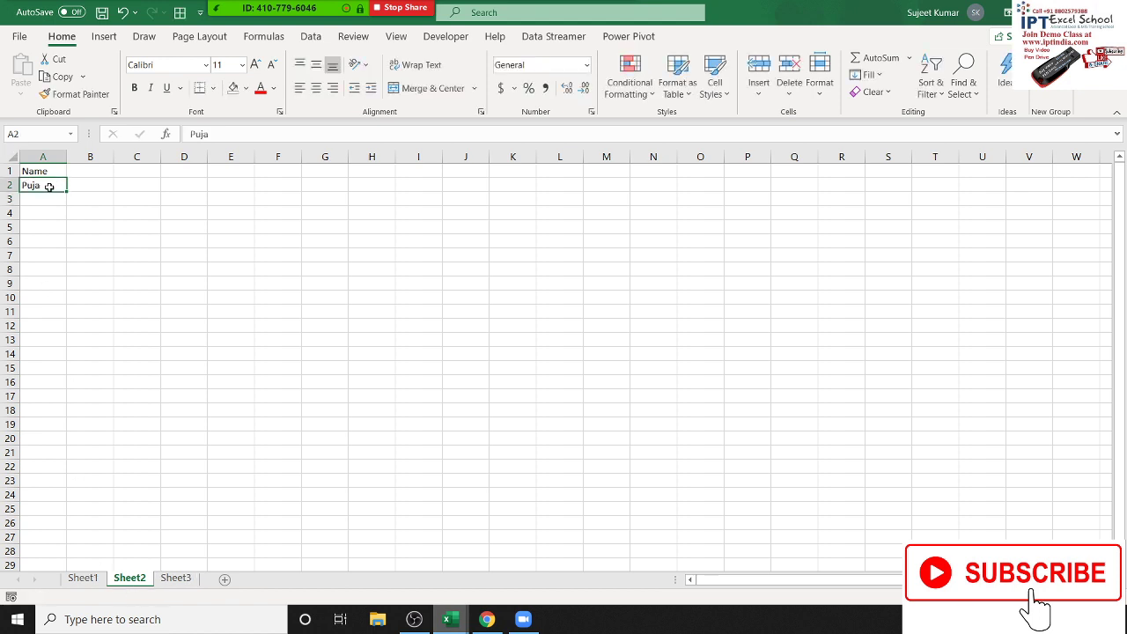
pyautogui.moveTo(66, 193); pyautogui.dragTo(71, 231)
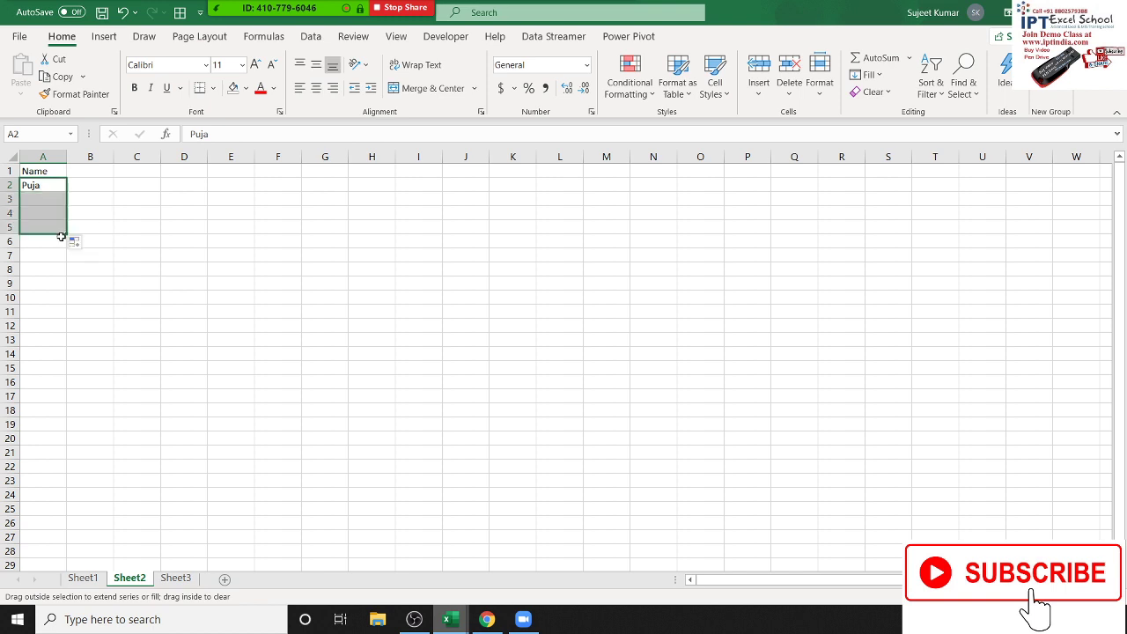
# Add subject headers S-1 to S-4 across B1:E1.
pyautogui.click(90, 171)
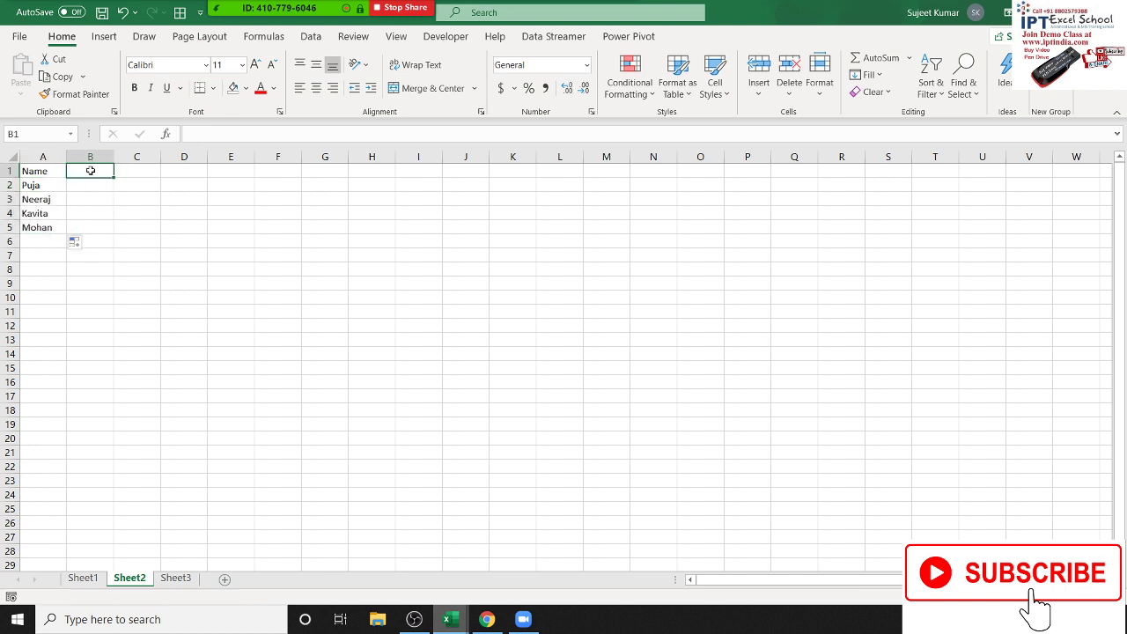
pyautogui.write('S')
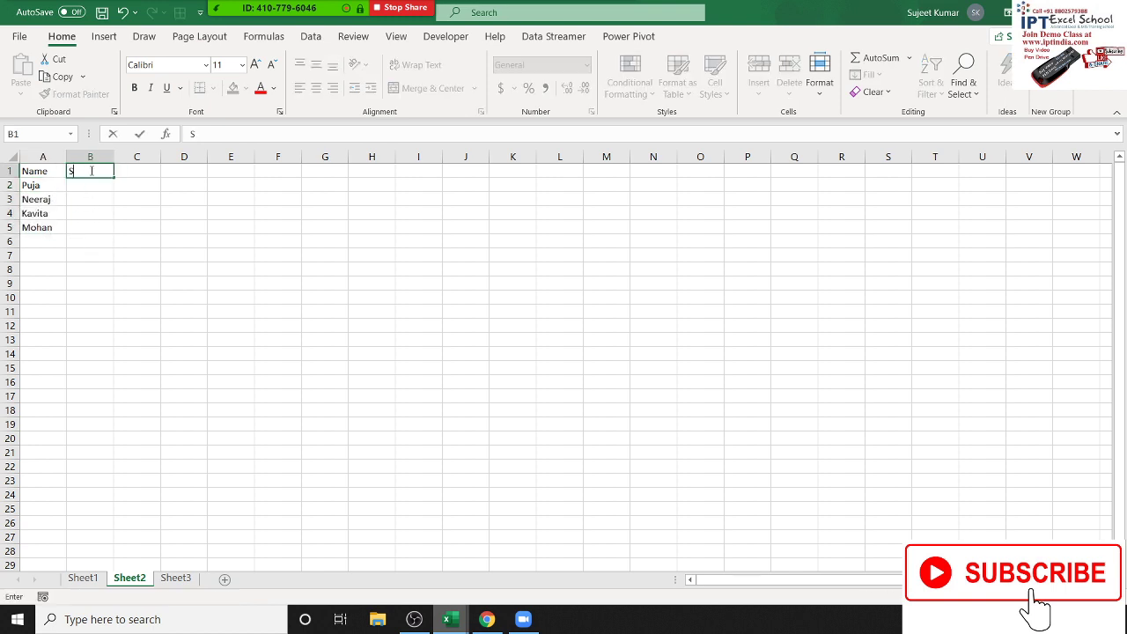
pyautogui.write('-1')
pyautogui.press('Return')
pyautogui.click(90, 172)
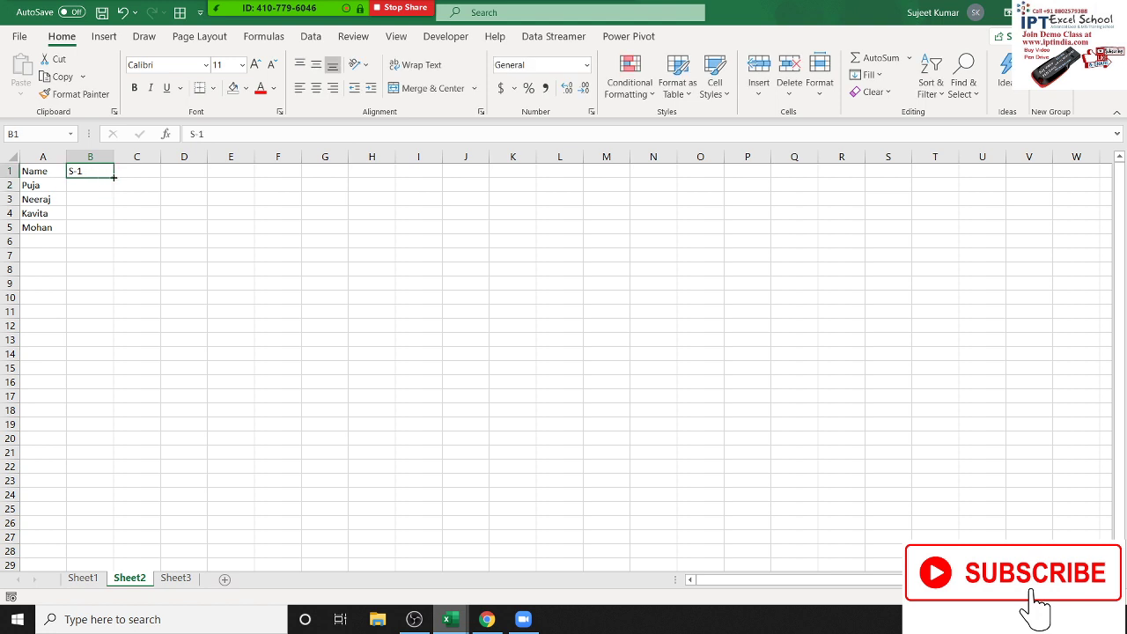
pyautogui.moveTo(113, 178); pyautogui.dragTo(237, 182)
pyautogui.click(90, 185)
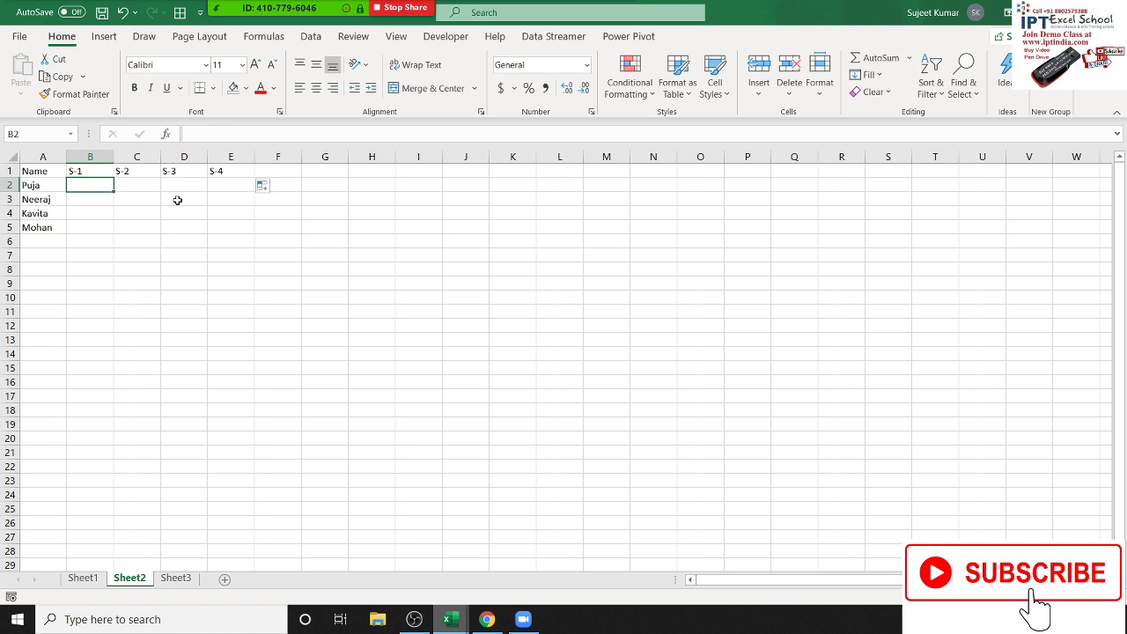
pyautogui.click(177, 201)
pyautogui.click(104, 183)
pyautogui.click(91, 184)
# Switch to the Book4 workbook and back to the Book9 marks workbook.
pyautogui.moveTo(447, 619)
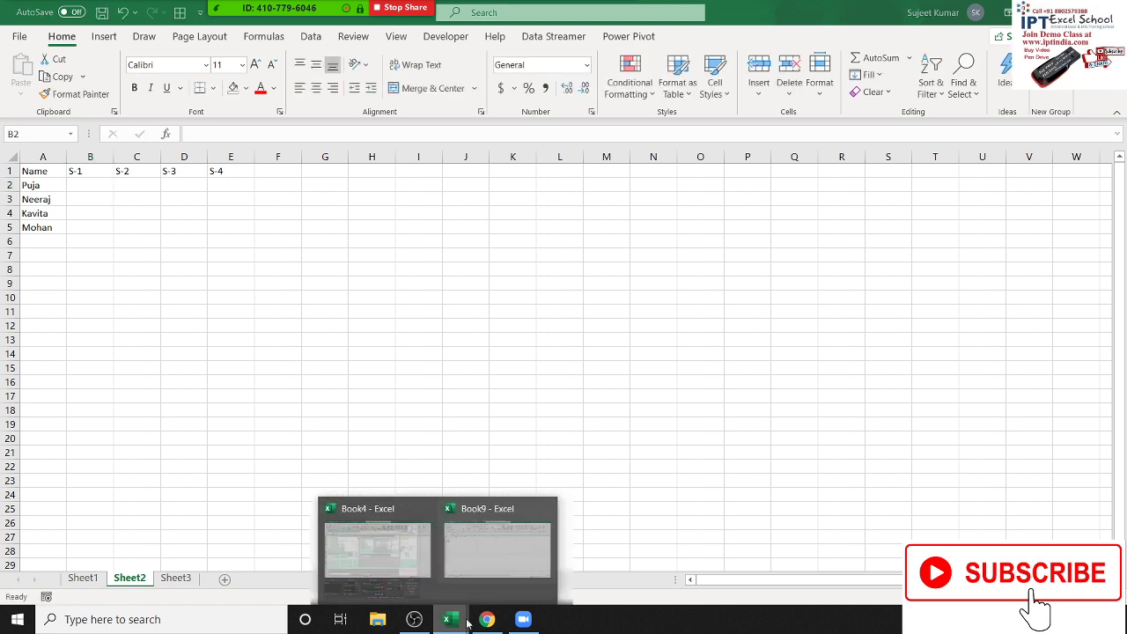
pyautogui.click(514, 582)
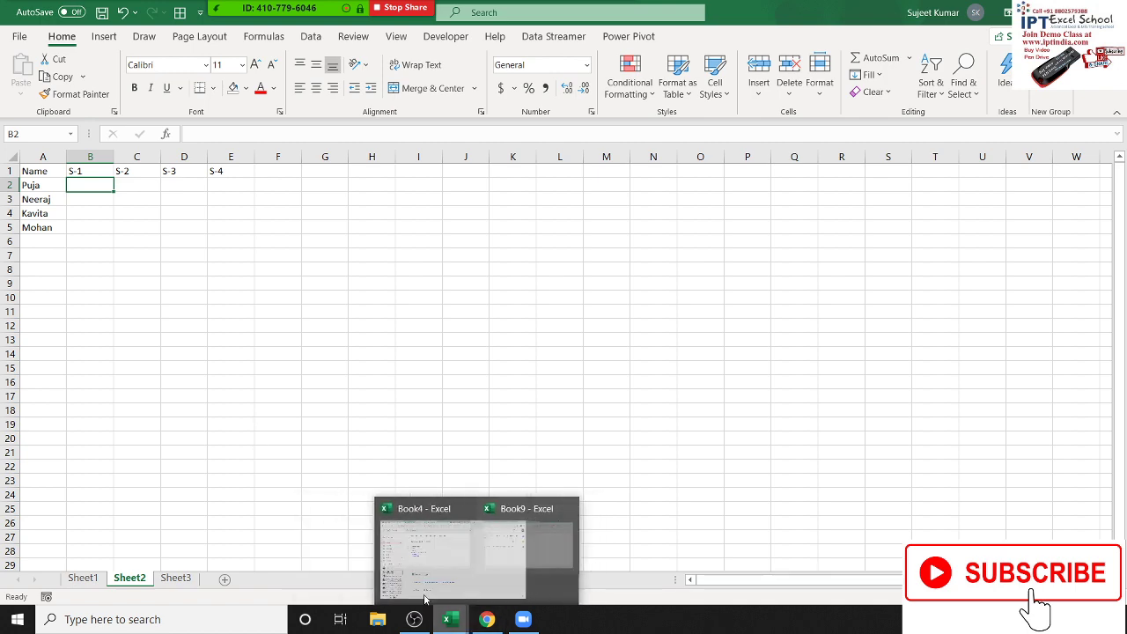
pyautogui.click(423, 592)
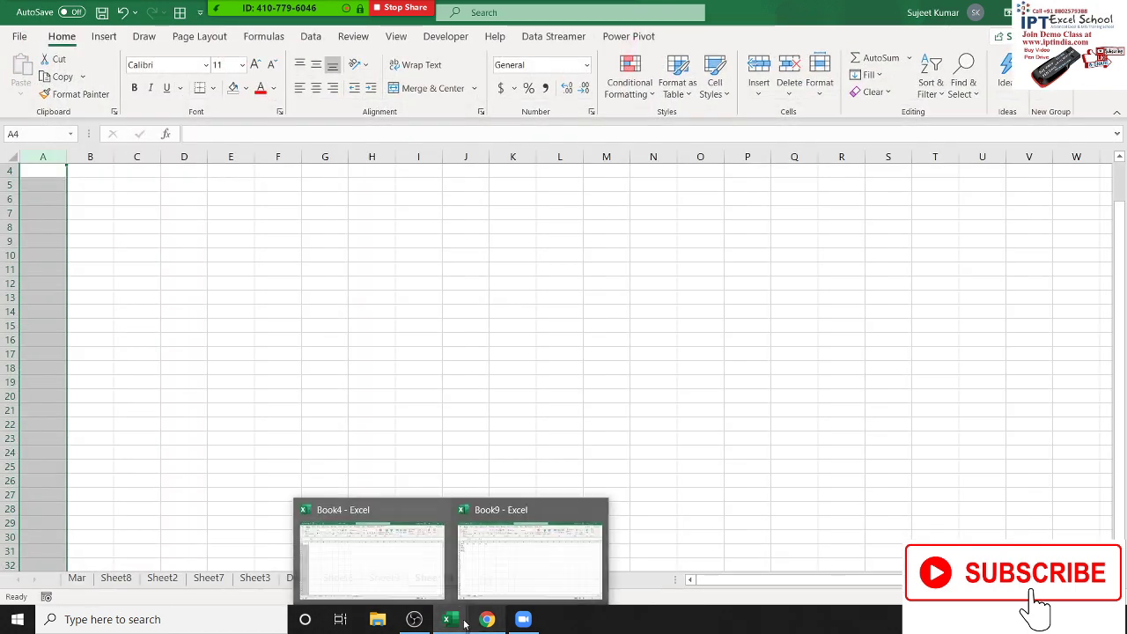
pyautogui.click(498, 584)
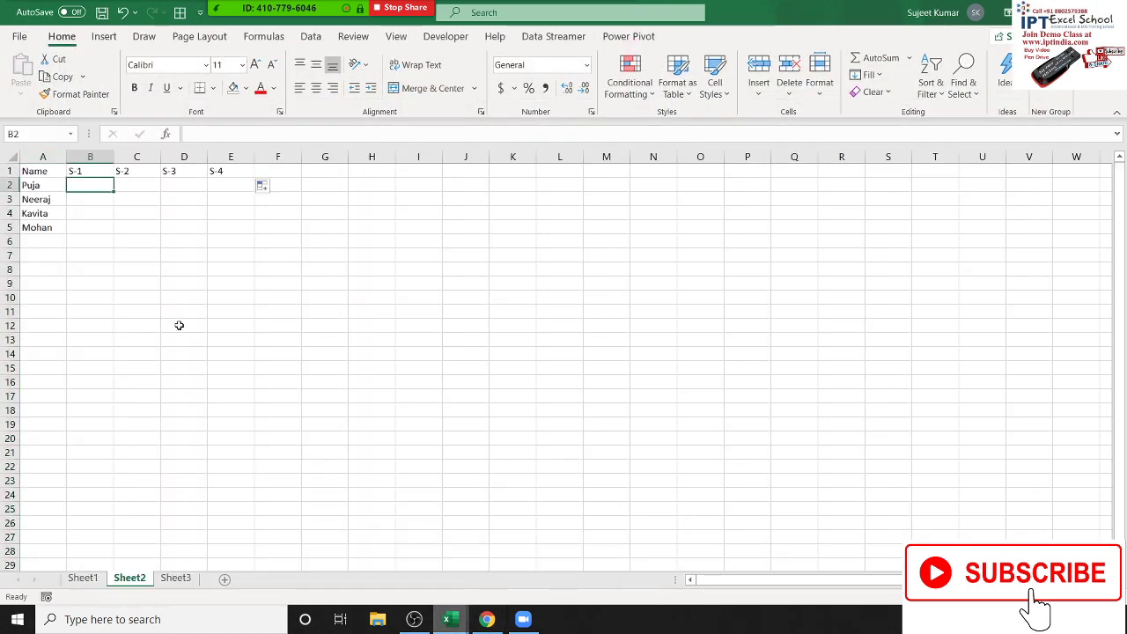
# Enter =RANDBETWEEN(10,90) in B2.
pyautogui.write('=ra')
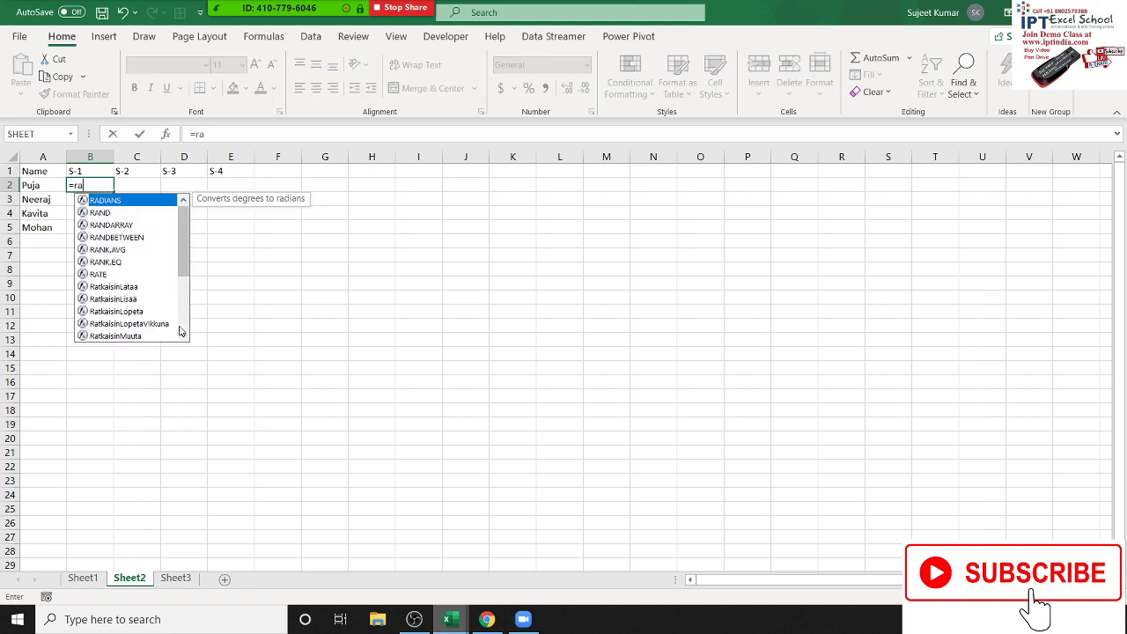
pyautogui.write('n')
pyautogui.press('Down')
pyautogui.press('Down')
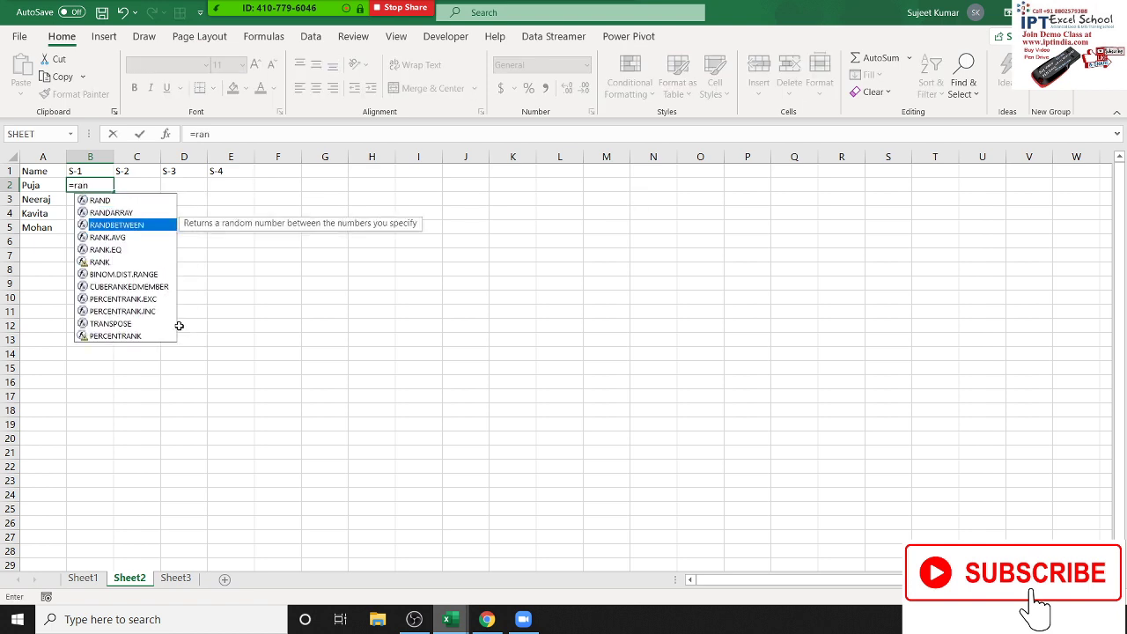
pyautogui.press('Tab')
pyautogui.write('10')
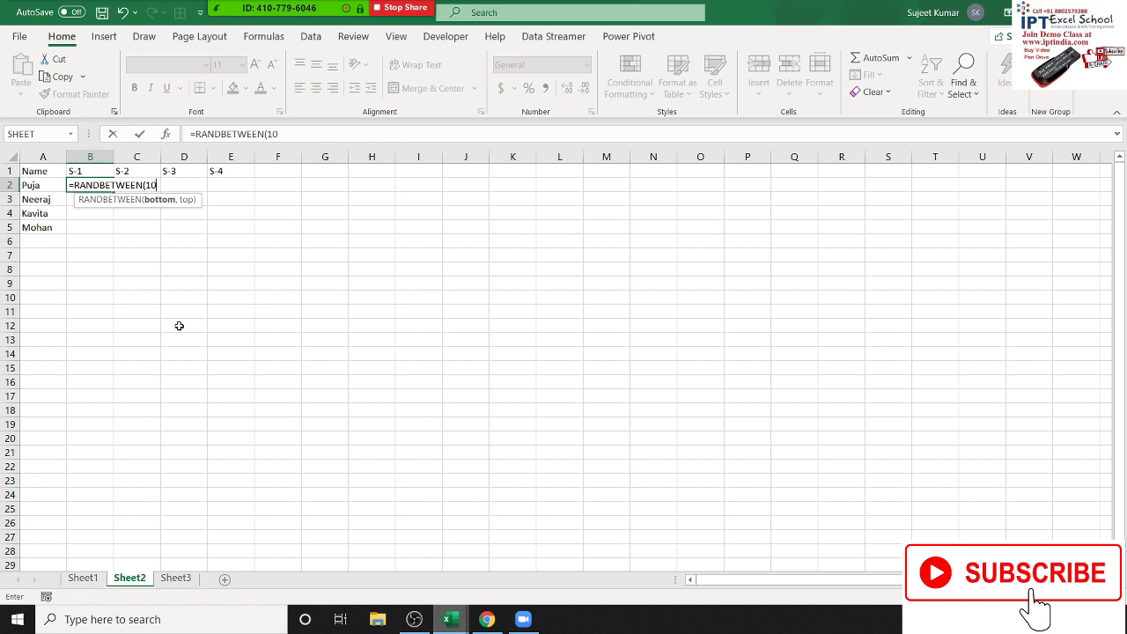
pyautogui.write(',90')
pyautogui.press('Return')
# Fill the formula across B2:E5, paste as fixed values, and start a Result heading in F1.
pyautogui.press('Up')
pyautogui.hotkey('shift', 'Right')
pyautogui.hotkey('shift', 'Right')
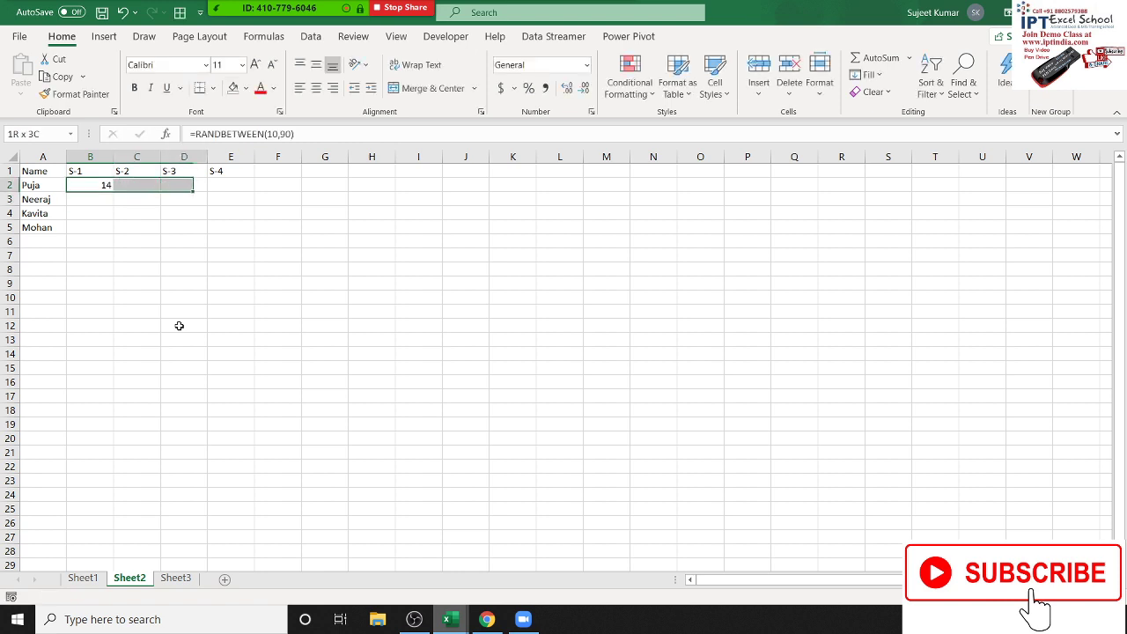
pyautogui.hotkey('shift', 'Right')
pyautogui.hotkey('shift', 'Down')
pyautogui.hotkey('shift', 'Down')
pyautogui.hotkey('shift', 'Down')
pyautogui.hotkey('shift', 'Down')
pyautogui.hotkey('shift', 'Up')
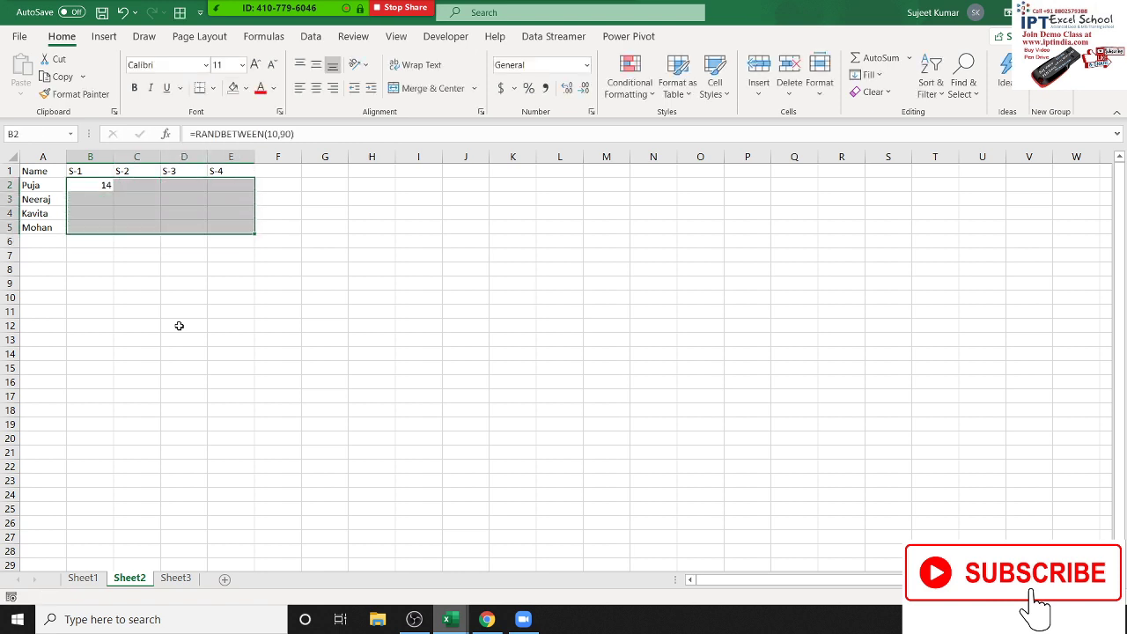
pyautogui.hotkey('ctrl', 'r')
pyautogui.hotkey('ctrl', 'd')
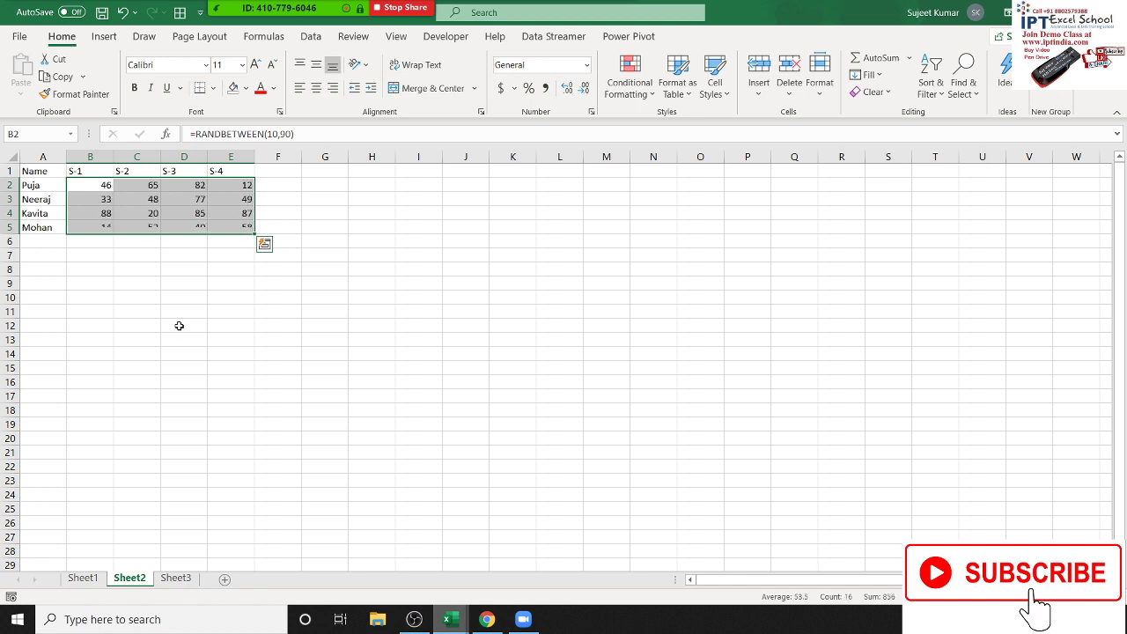
pyautogui.hotkey('ctrl', 'c')
pyautogui.click(20, 94)
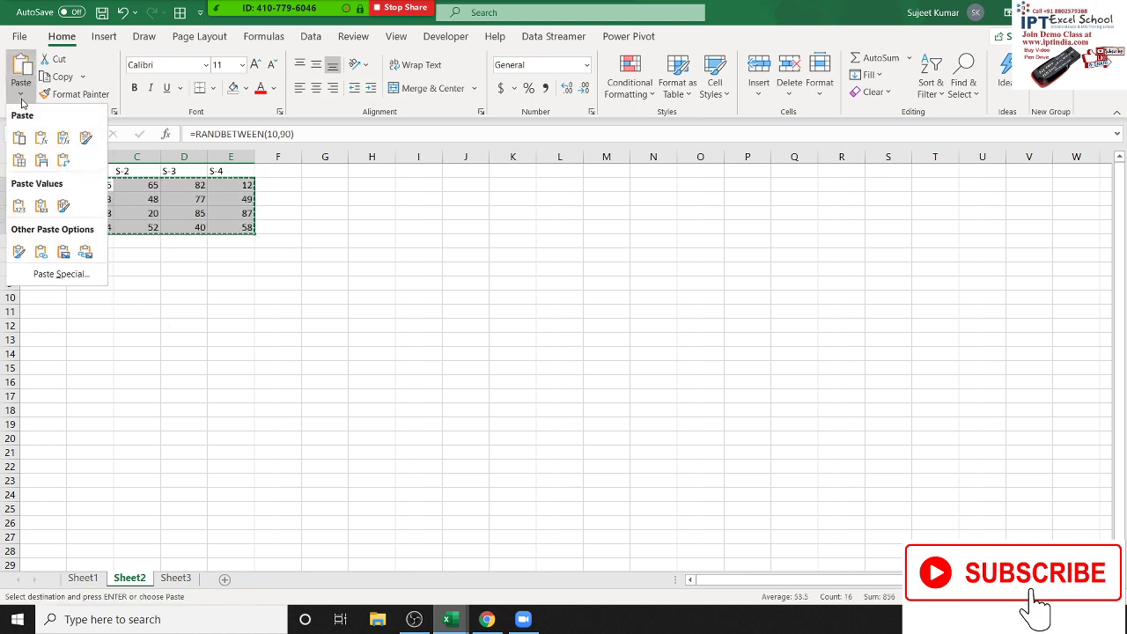
pyautogui.click(19, 208)
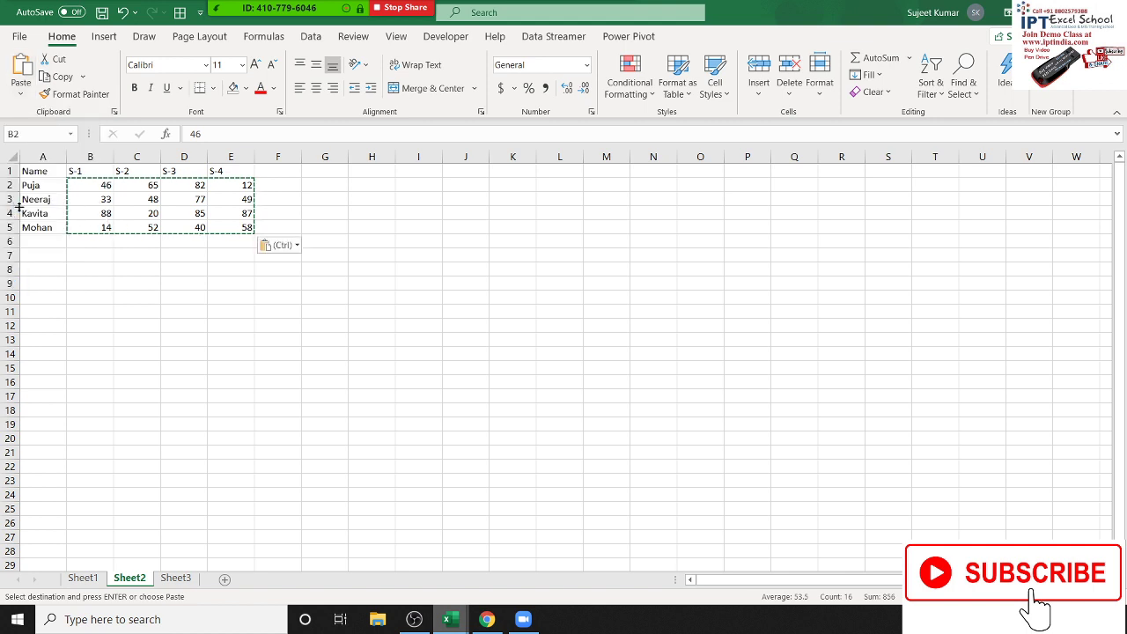
pyautogui.click(287, 174)
pyautogui.write('r')
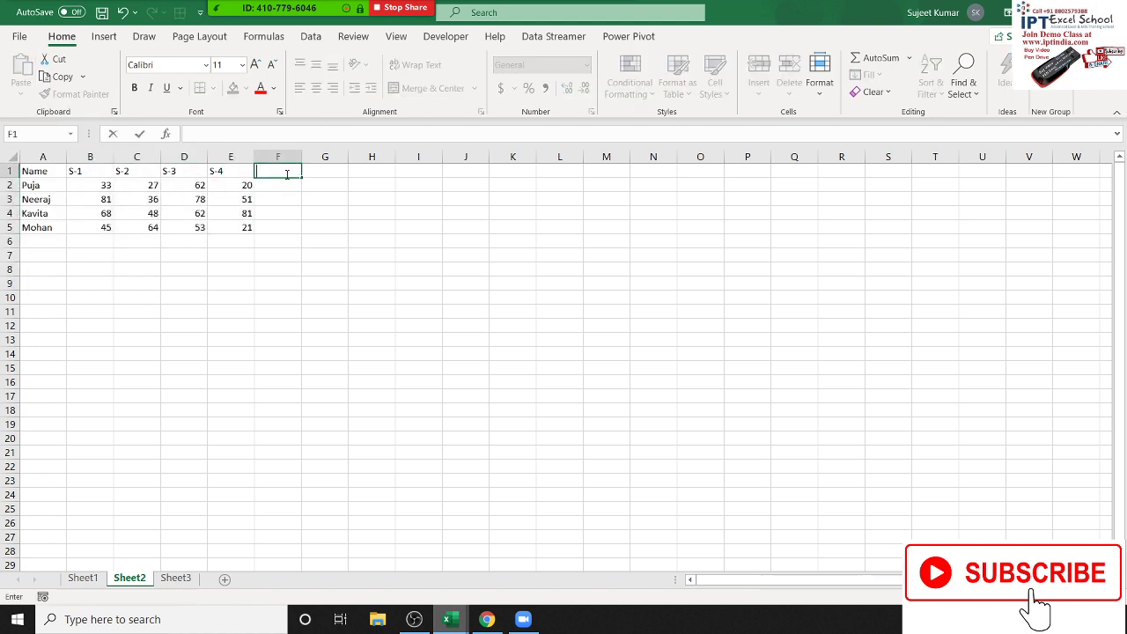
pyautogui.write('Re')
pyautogui.write('sult')
# Enter =AND(B2>=30,C2>=30,D2>=30,E2>=30) in F2 under the Result heading.
pyautogui.press('Return')
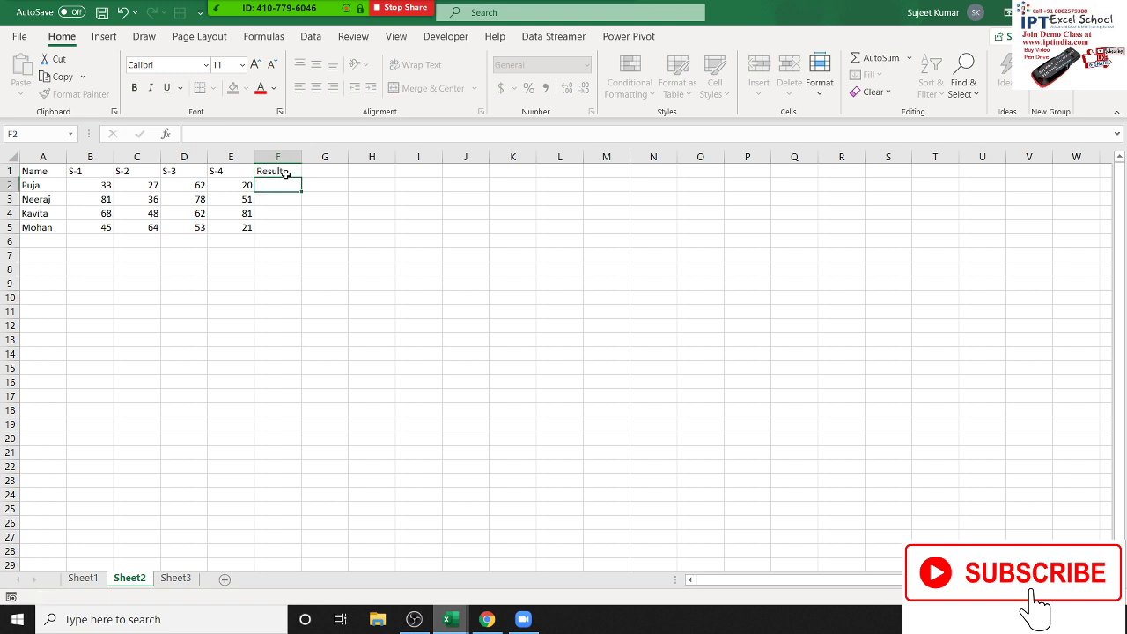
pyautogui.write('=')
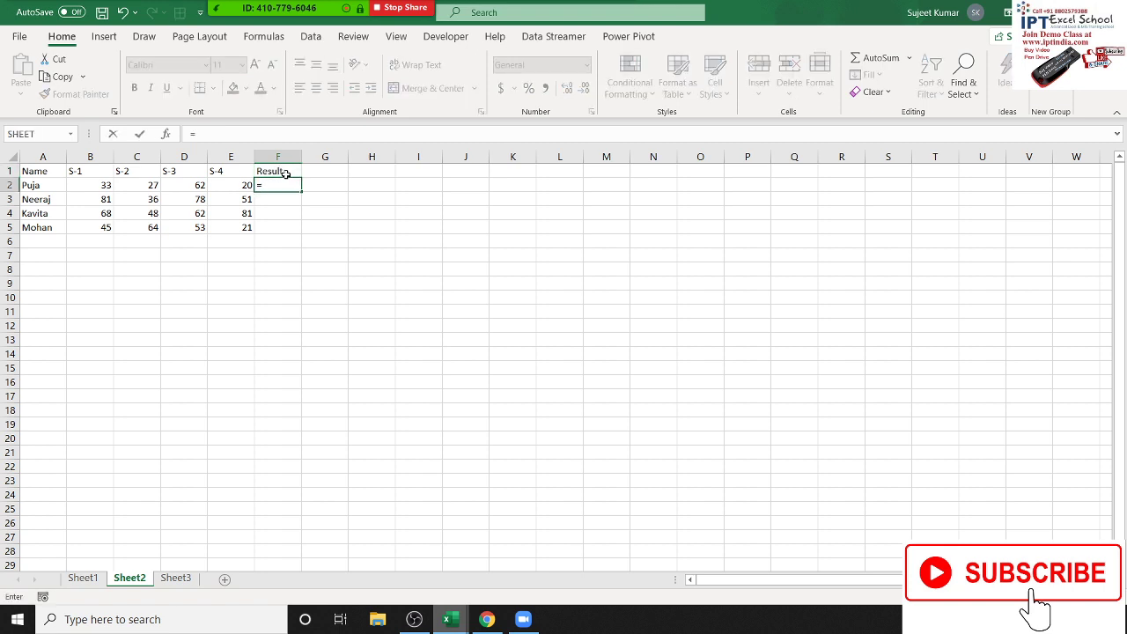
pyautogui.write('and')
pyautogui.press('Tab')
pyautogui.press('Left')
pyautogui.press('Left')
pyautogui.press('Left')
pyautogui.press('Left')
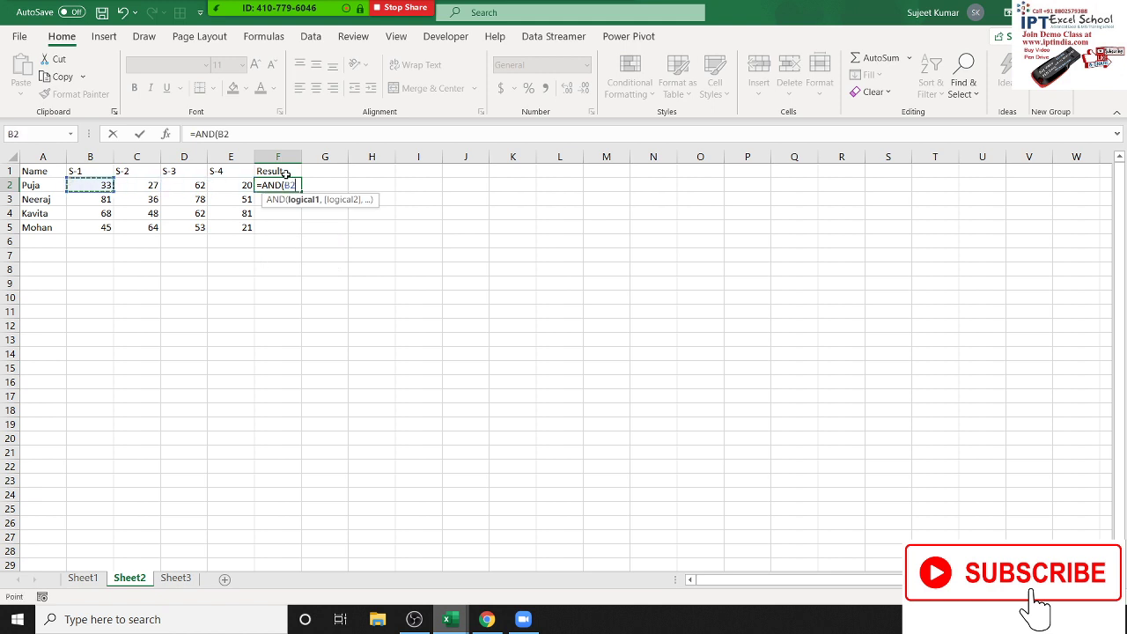
pyautogui.write('=')
pyautogui.press('BackSpace')
pyautogui.write('>=30')
pyautogui.write(',')
pyautogui.press('Left')
pyautogui.press('Left')
pyautogui.press('Left')
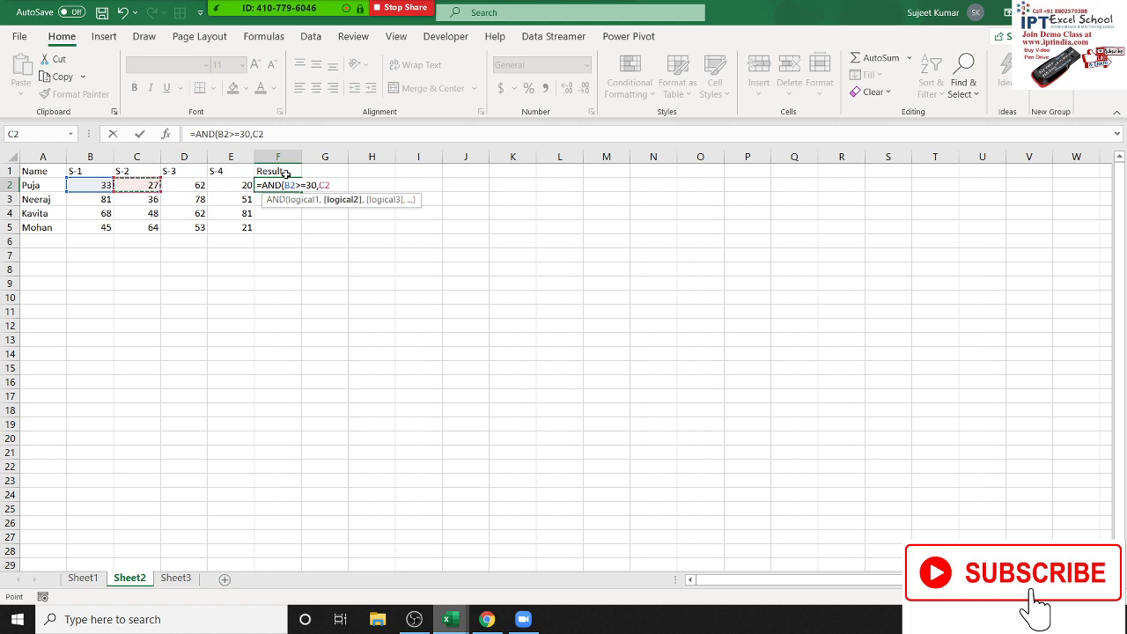
pyautogui.write('>=30')
pyautogui.write(',')
pyautogui.press('Left')
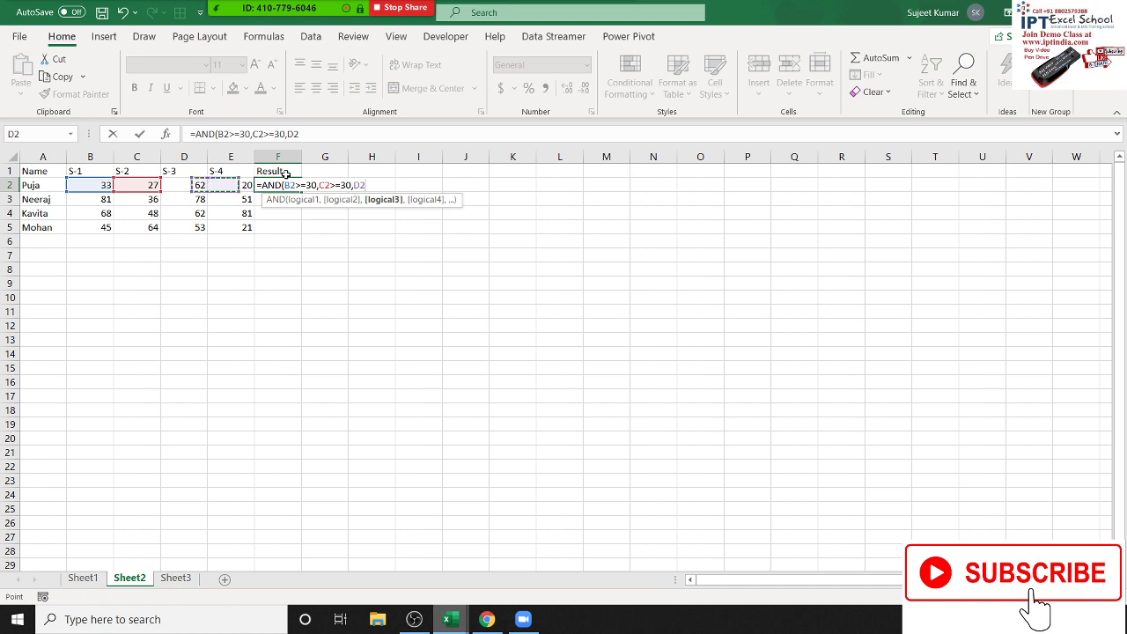
pyautogui.press('Left')
pyautogui.write('>=3')
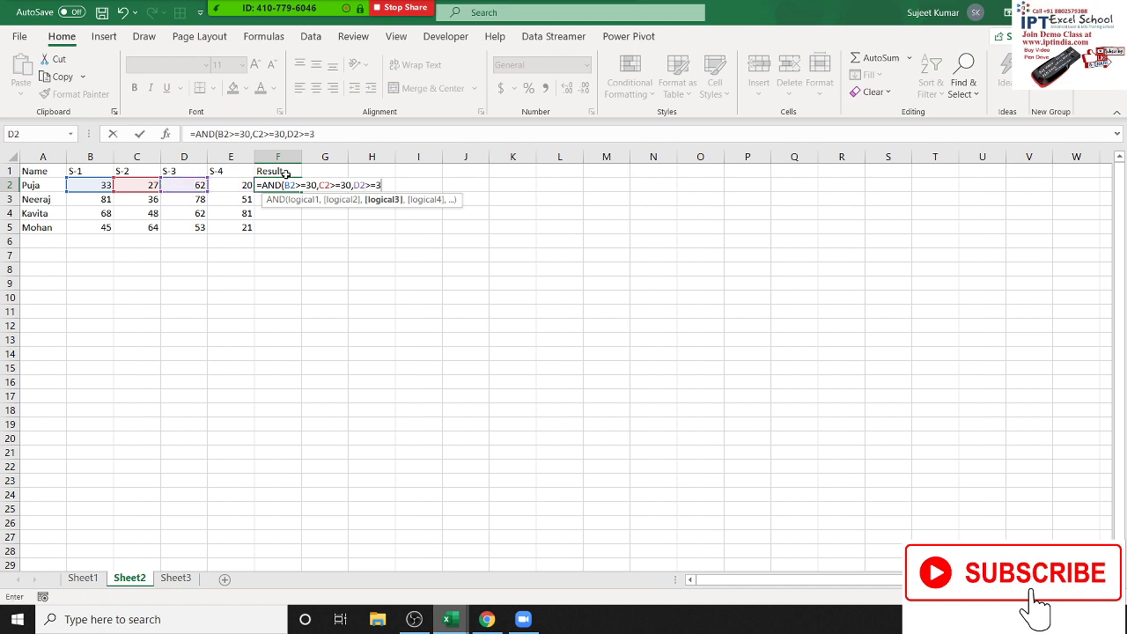
pyautogui.write('0,')
pyautogui.press('Left')
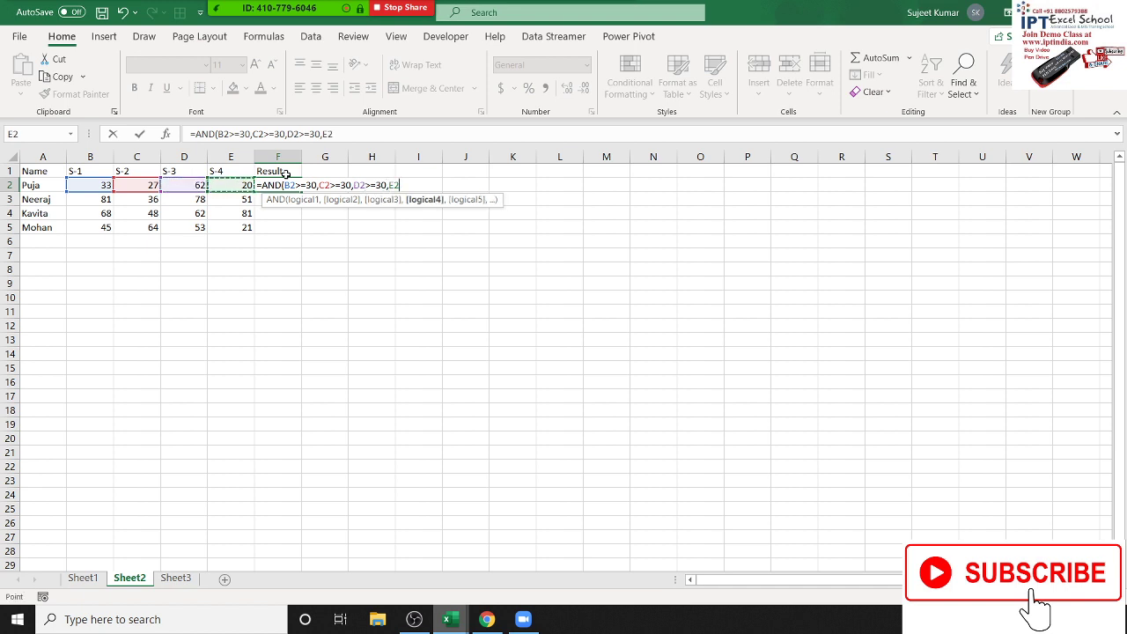
pyautogui.write('>=30')
pyautogui.write(')')
pyautogui.press('Return')
# Copy the AND formula down to F5 and reopen F2's formula for editing.
pyautogui.press('Up')
pyautogui.hotkey('shift', 'Down')
pyautogui.hotkey('shift', 'Down')
pyautogui.hotkey('shift', 'Down')
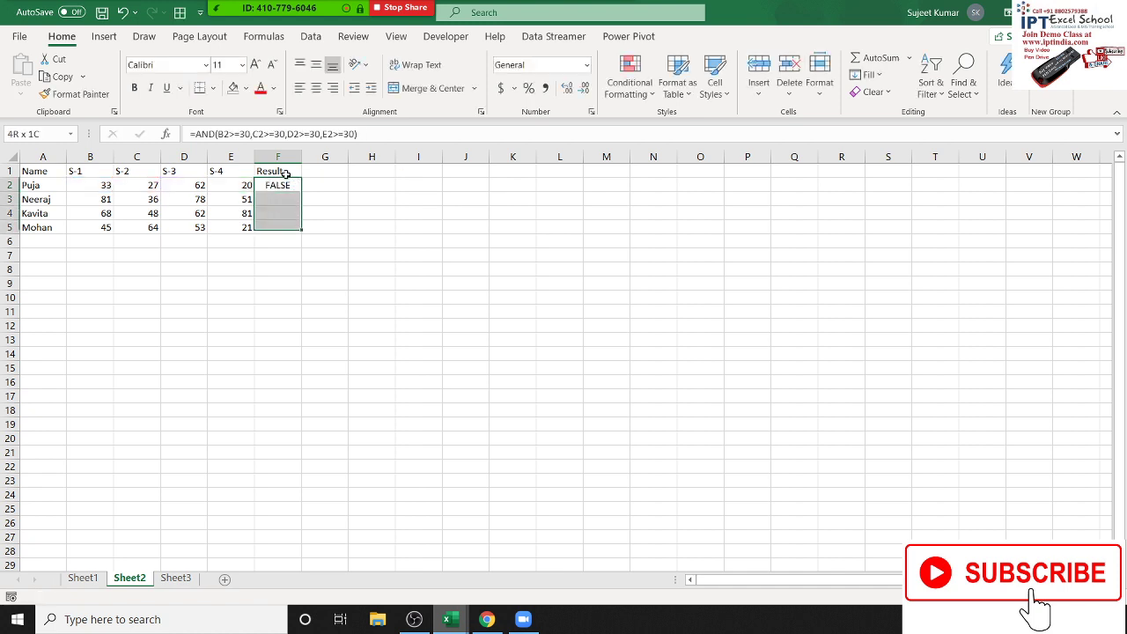
pyautogui.hotkey('ctrl', 'd')
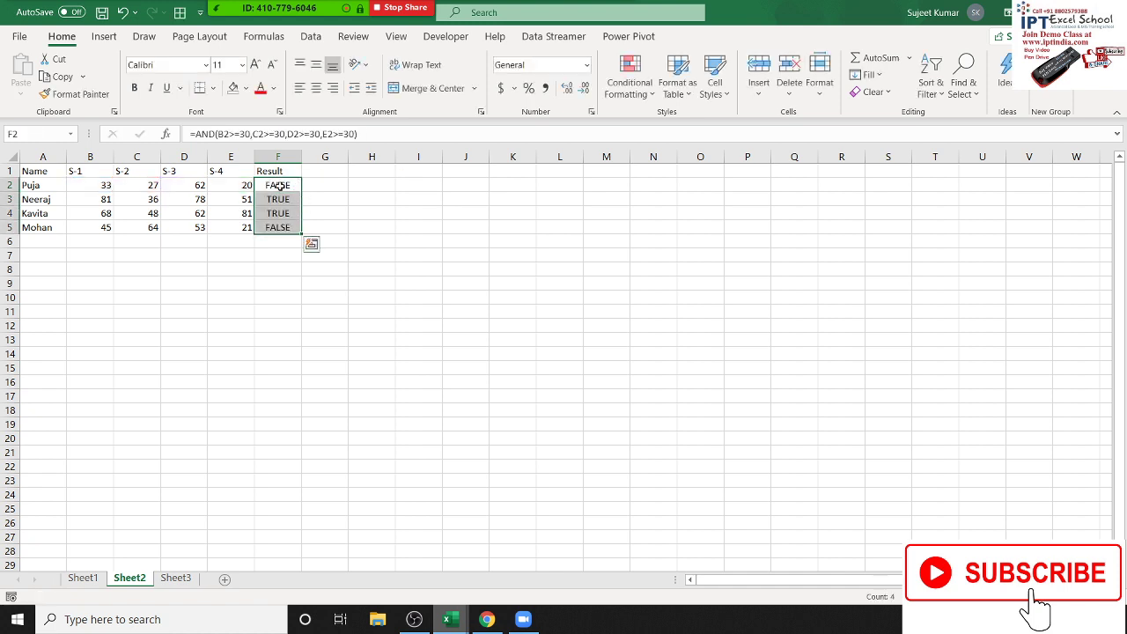
pyautogui.click(278, 186)
pyautogui.press('F2')
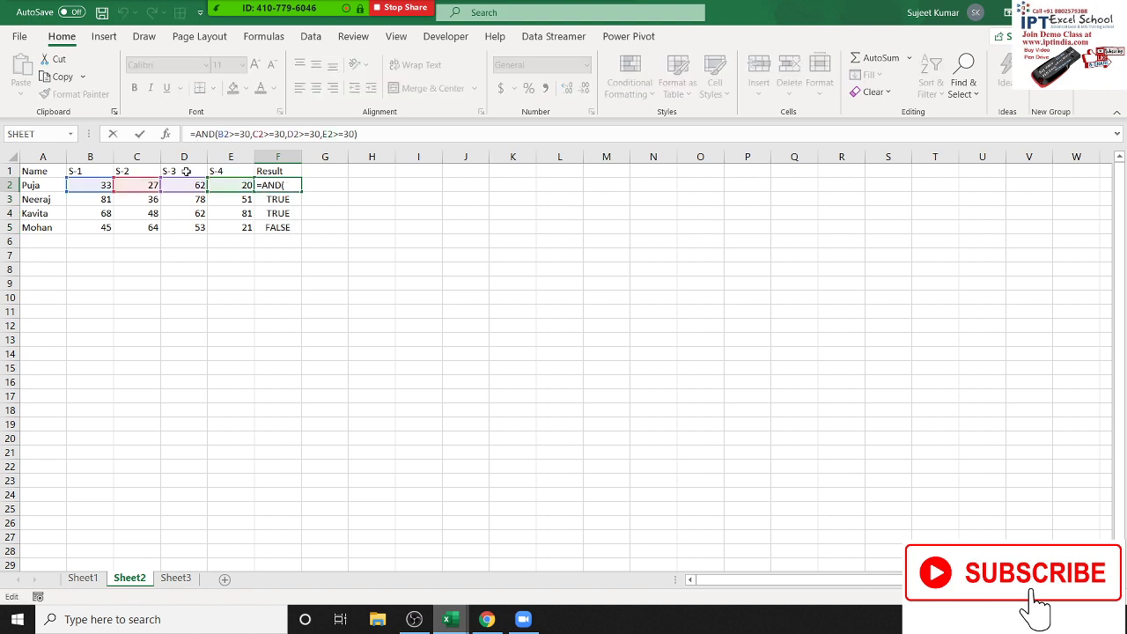
# Complete F2 as =IF(AND(B2>=30,C2>=30,D2>=30,E2>=30),"Pass","Fail").
pyautogui.write('IF(')
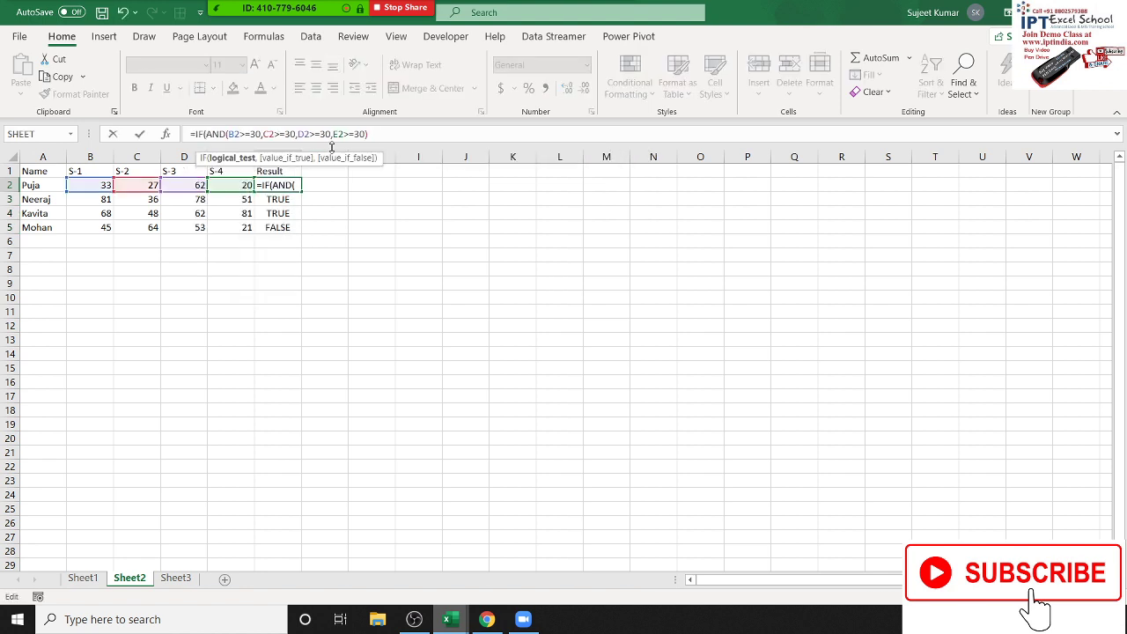
pyautogui.click(402, 134)
pyautogui.write(',"')
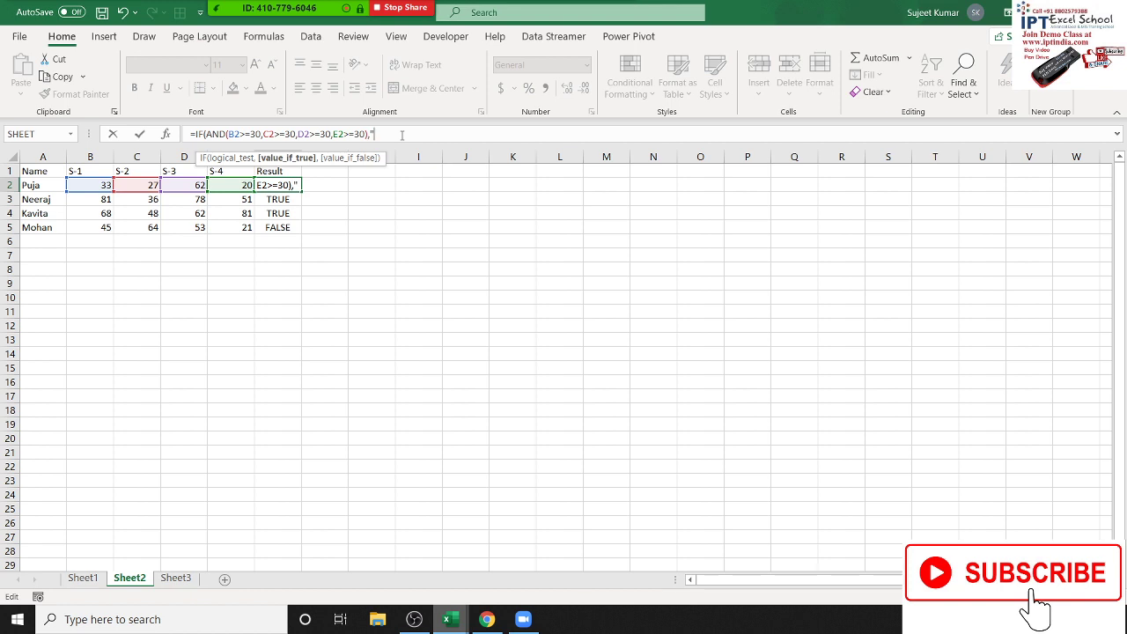
pyautogui.write('Pass",')
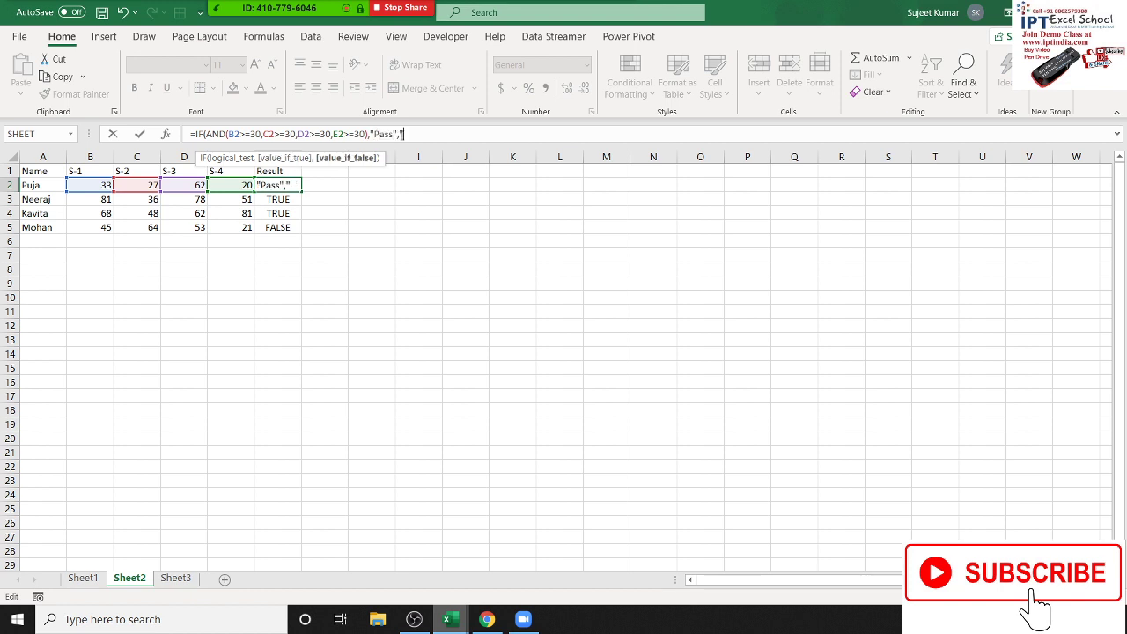
pyautogui.write('"Fail"')
pyautogui.write(')')
pyautogui.press('Return')
# Fill the Pass/Fail formula from F2 down to F5, then move to G2.
pyautogui.press('Up')
pyautogui.hotkey('ctrl', 'shift', 'Down')
pyautogui.hotkey('ctrl', 'd')
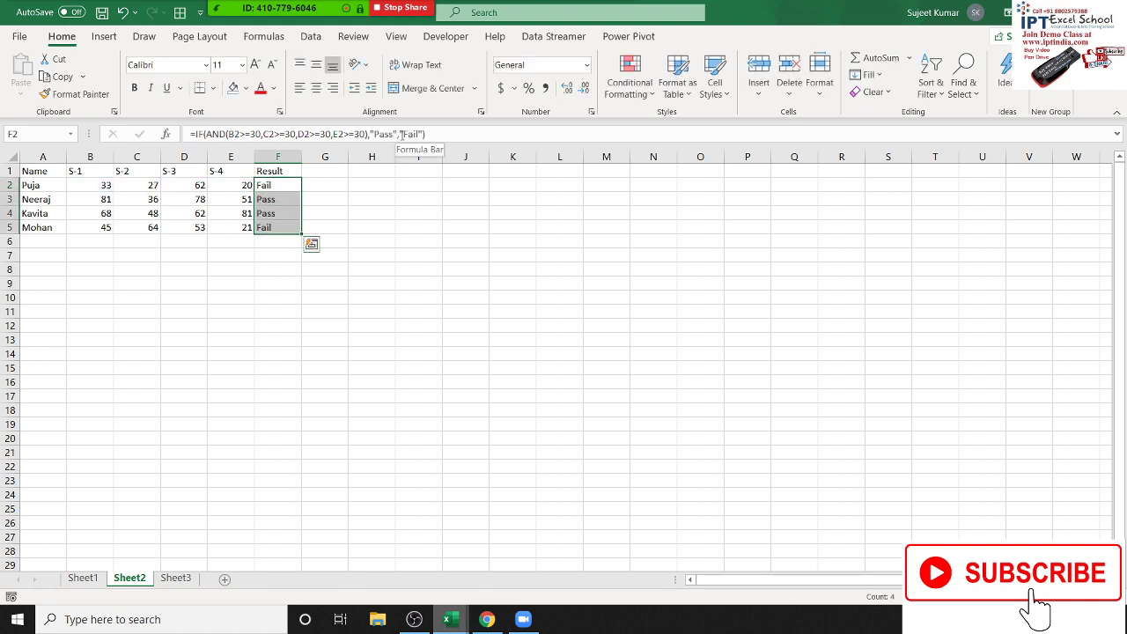
pyautogui.press('Up')
pyautogui.press('Down')
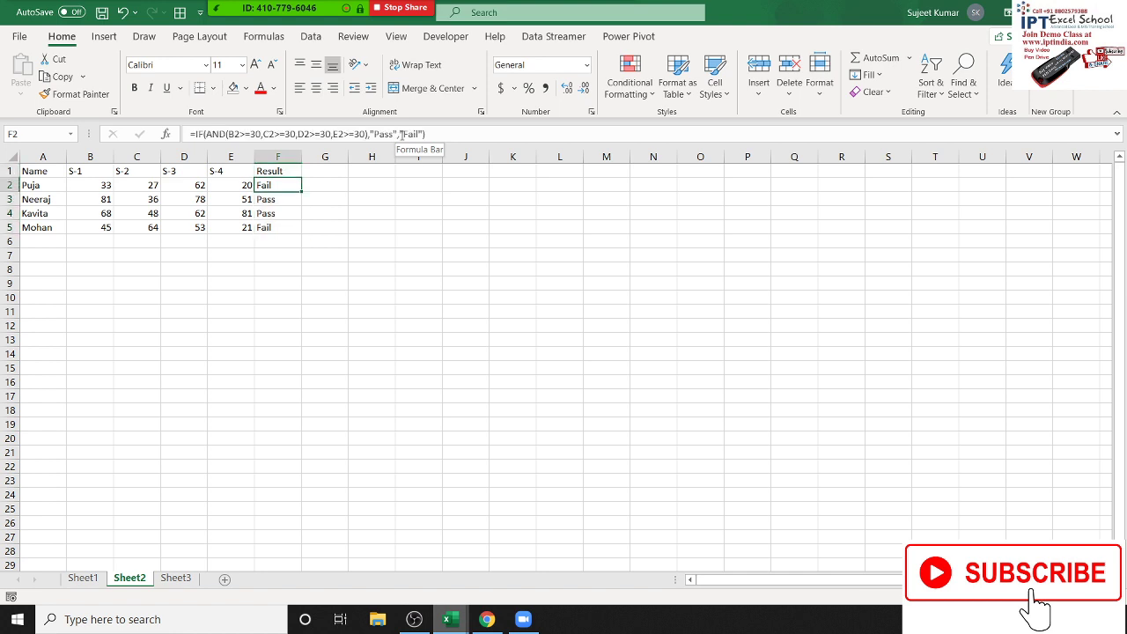
pyautogui.press('Right')
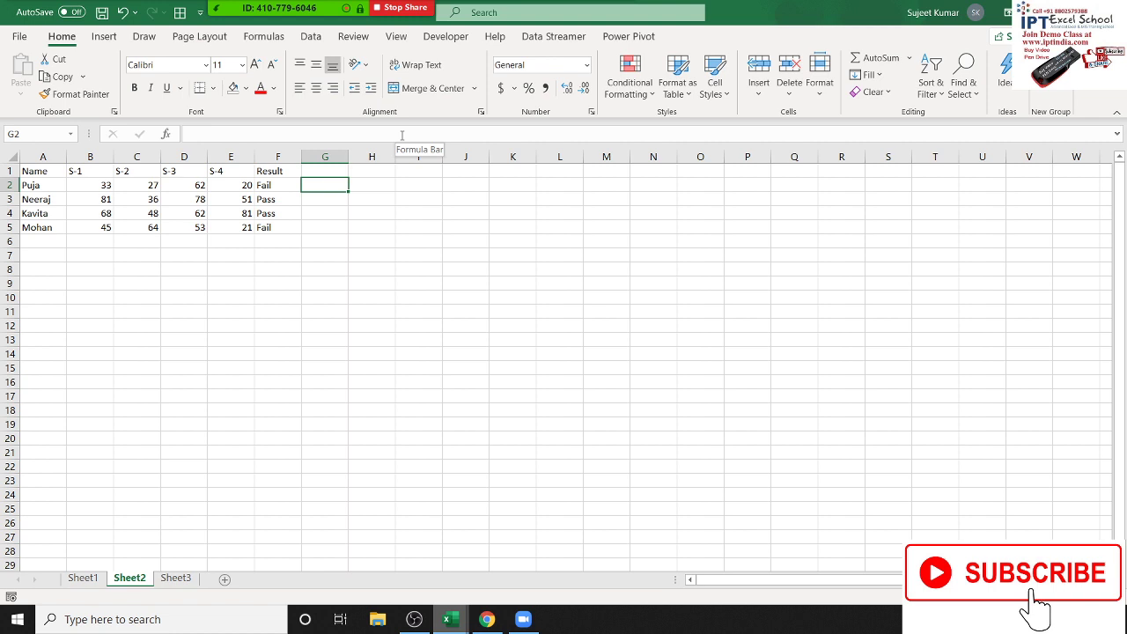
# Begin G2's formula with =IF(B2>=30, opening a nested IF.
pyautogui.write('=')
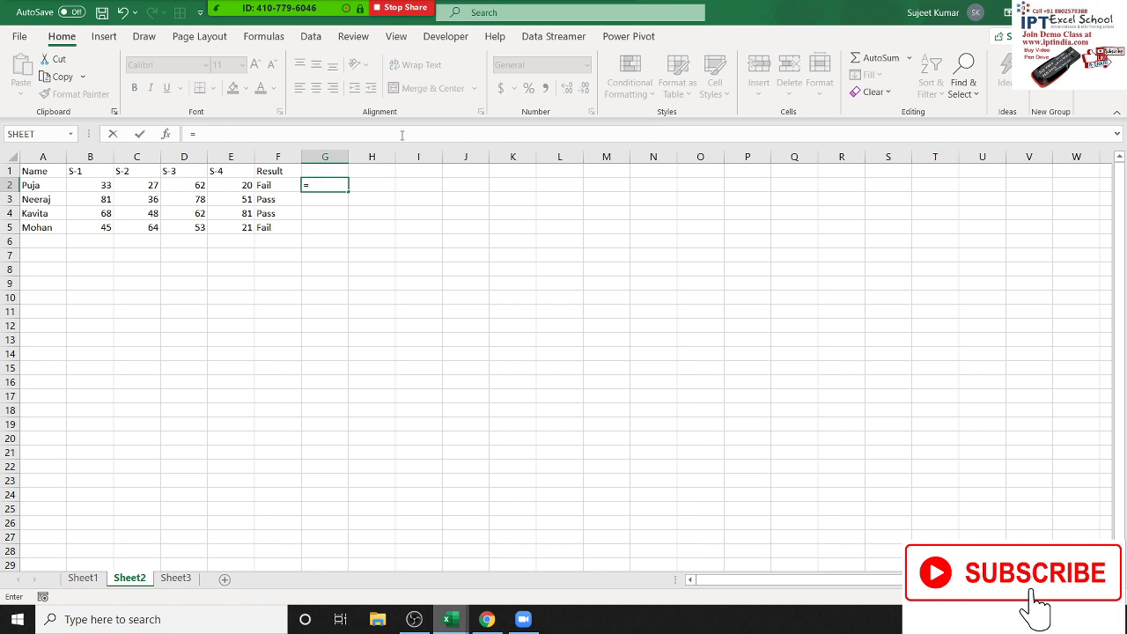
pyautogui.write('IF')
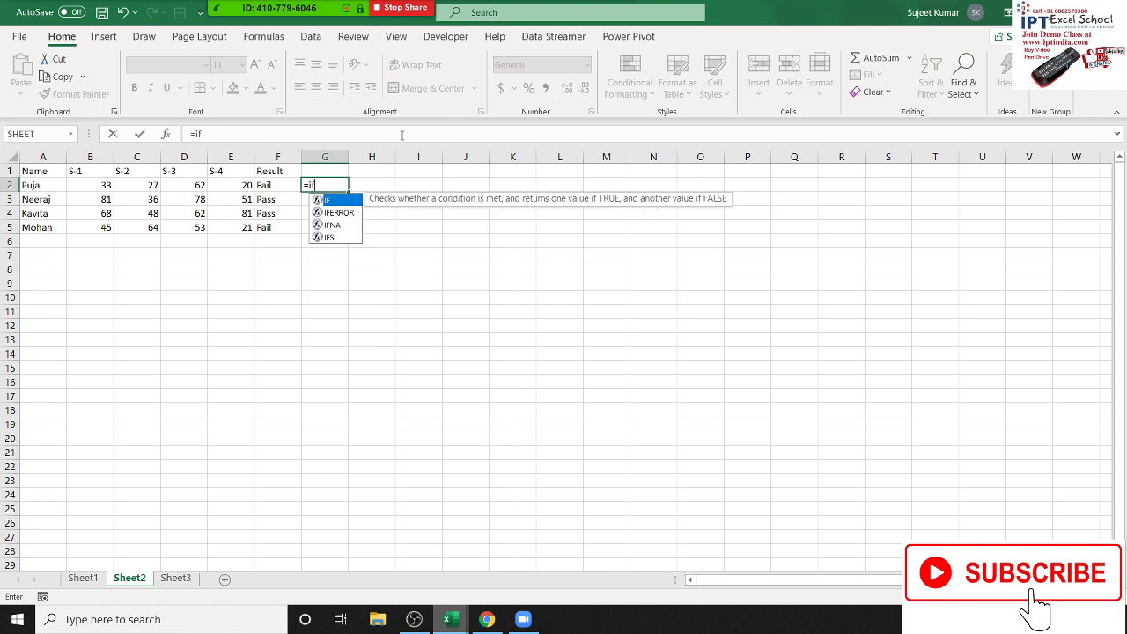
pyautogui.write('(')
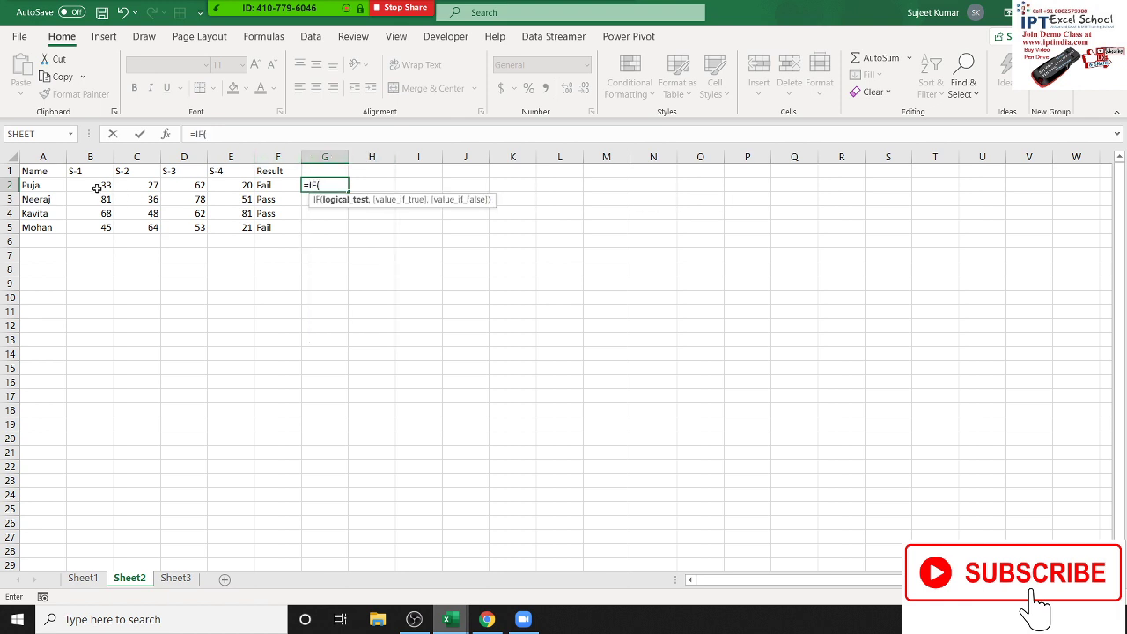
pyautogui.click(95, 187)
pyautogui.write('<')
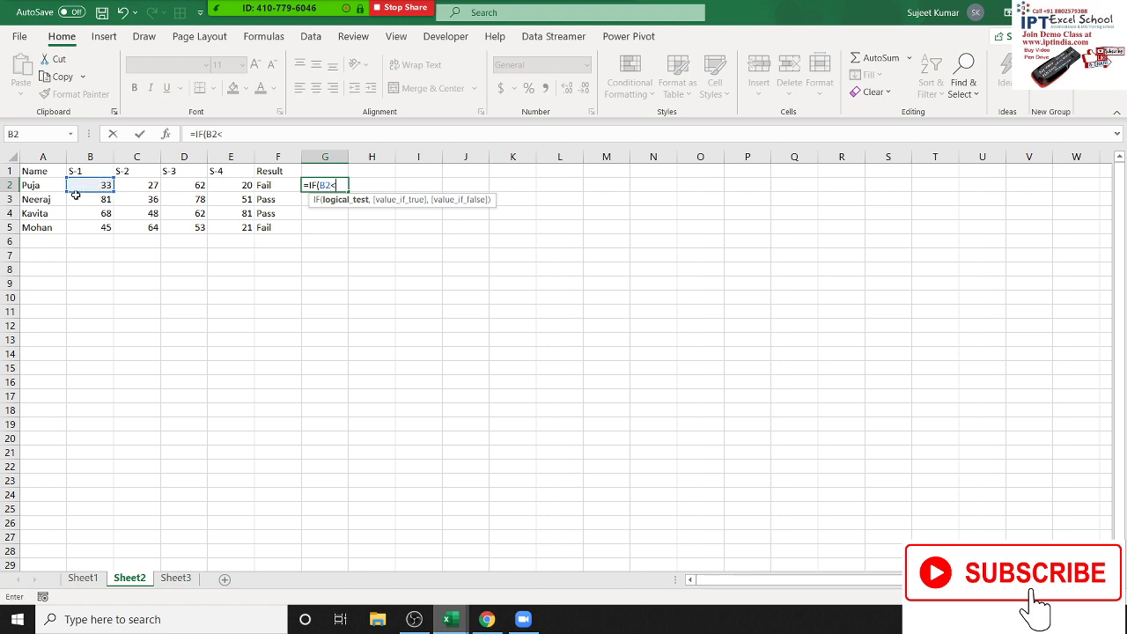
pyautogui.press('BackSpace')
pyautogui.write('>=')
pyautogui.write('30')
pyautogui.write(',IF(')
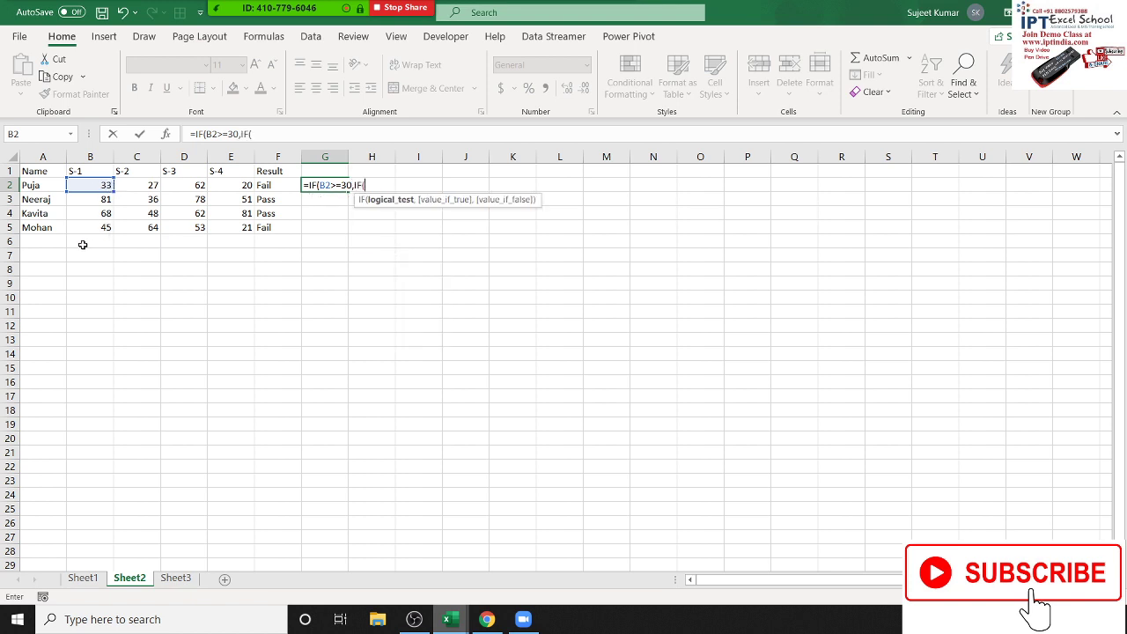
# Nest tests C2>=30, D2>=30 and E2>=30, returning "Pass" when all hold.
pyautogui.click(132, 187)
pyautogui.write('>=')
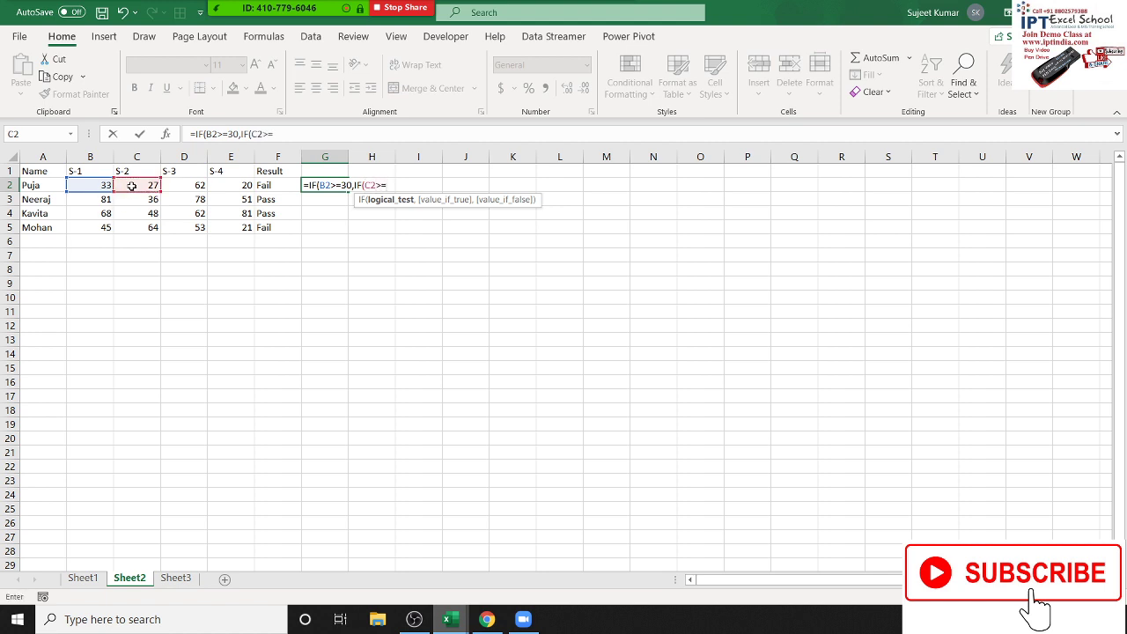
pyautogui.write('30')
pyautogui.write(',')
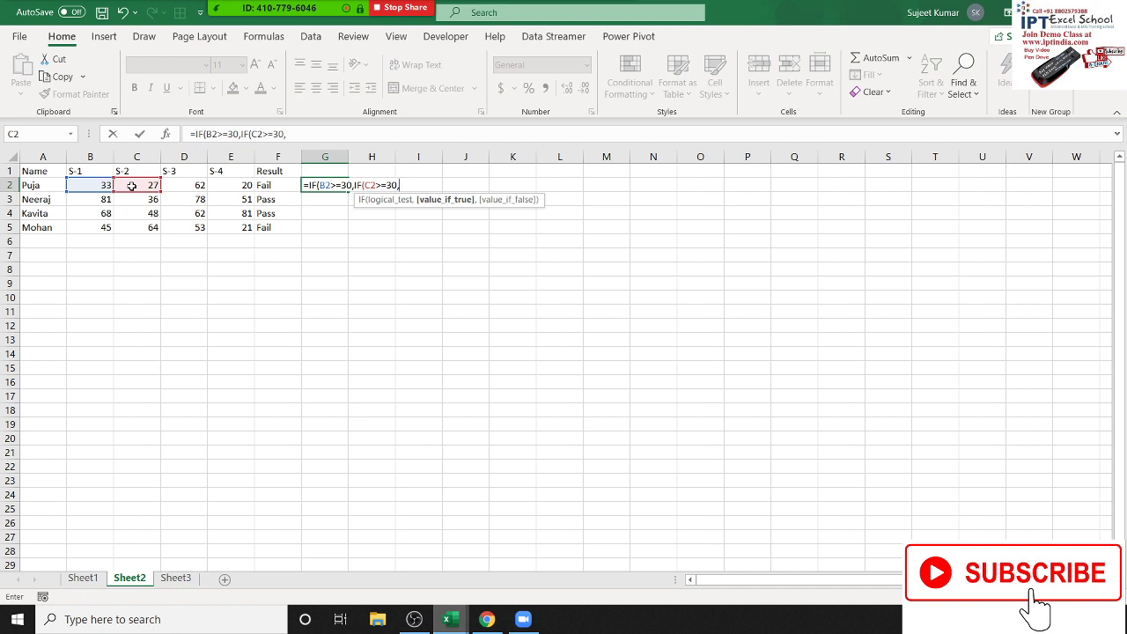
pyautogui.write('IF(')
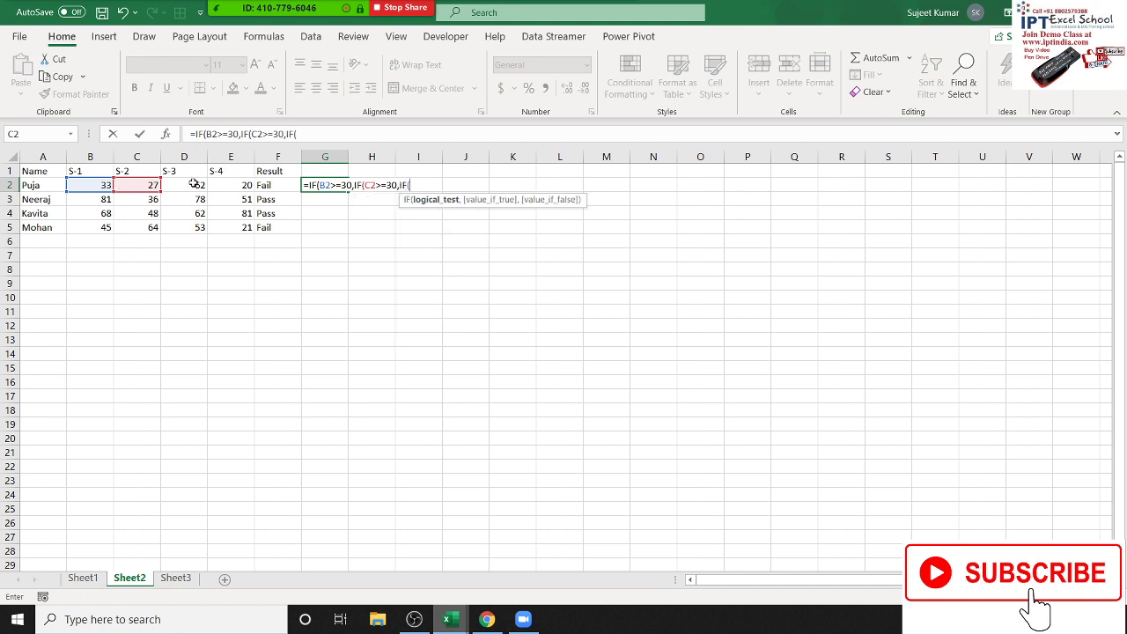
pyautogui.click(194, 184)
pyautogui.write('>')
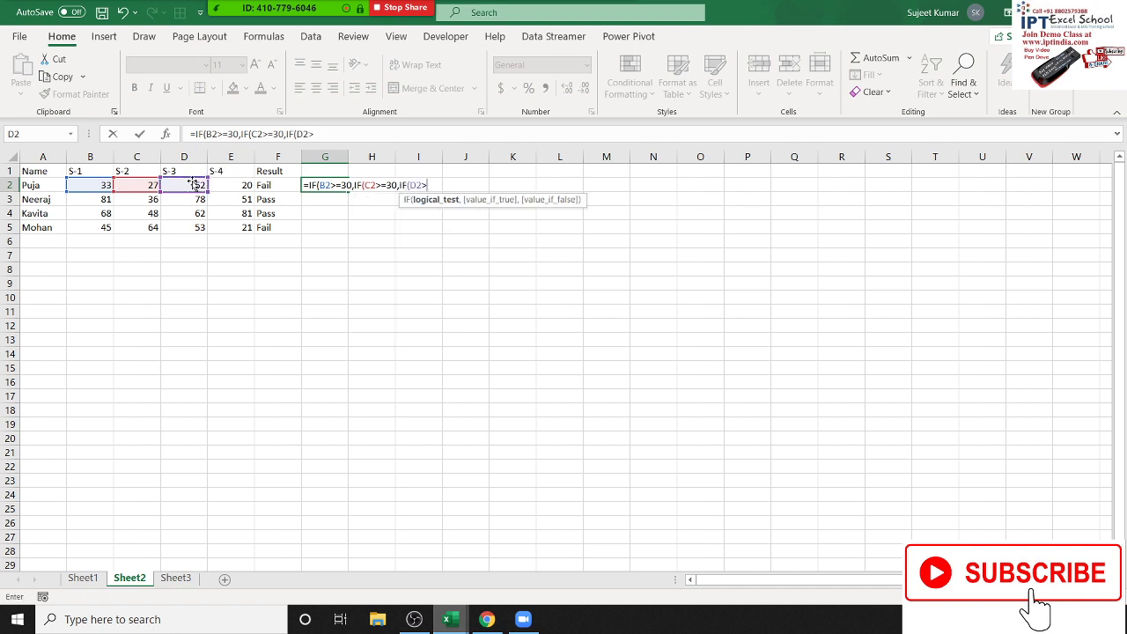
pyautogui.write('=30')
pyautogui.write(',IF')
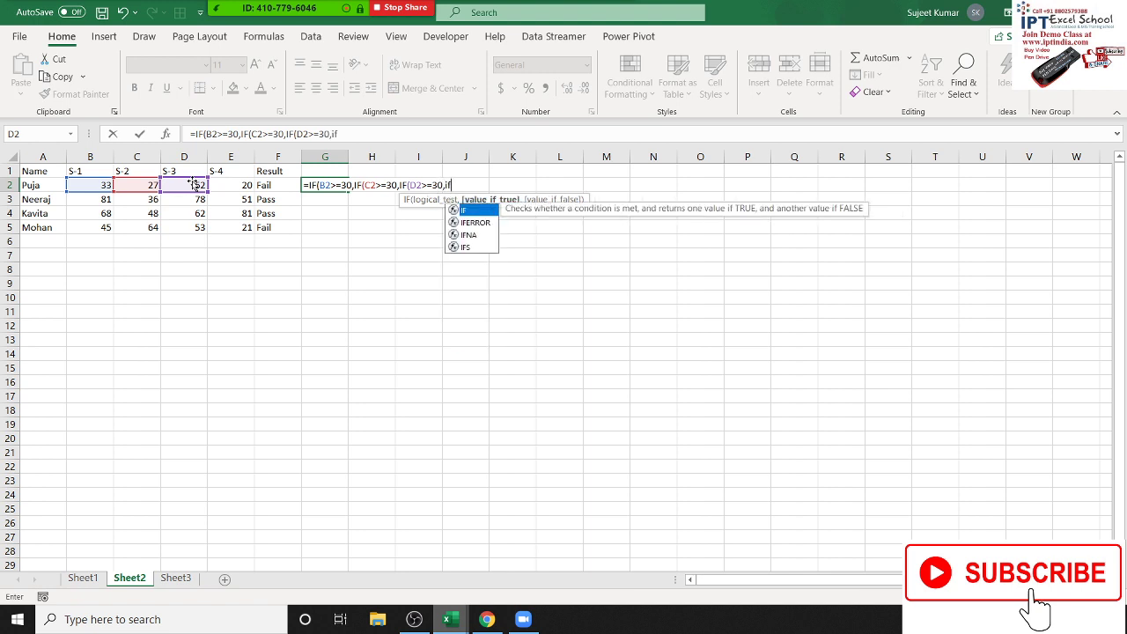
pyautogui.write('(')
pyautogui.click(217, 182)
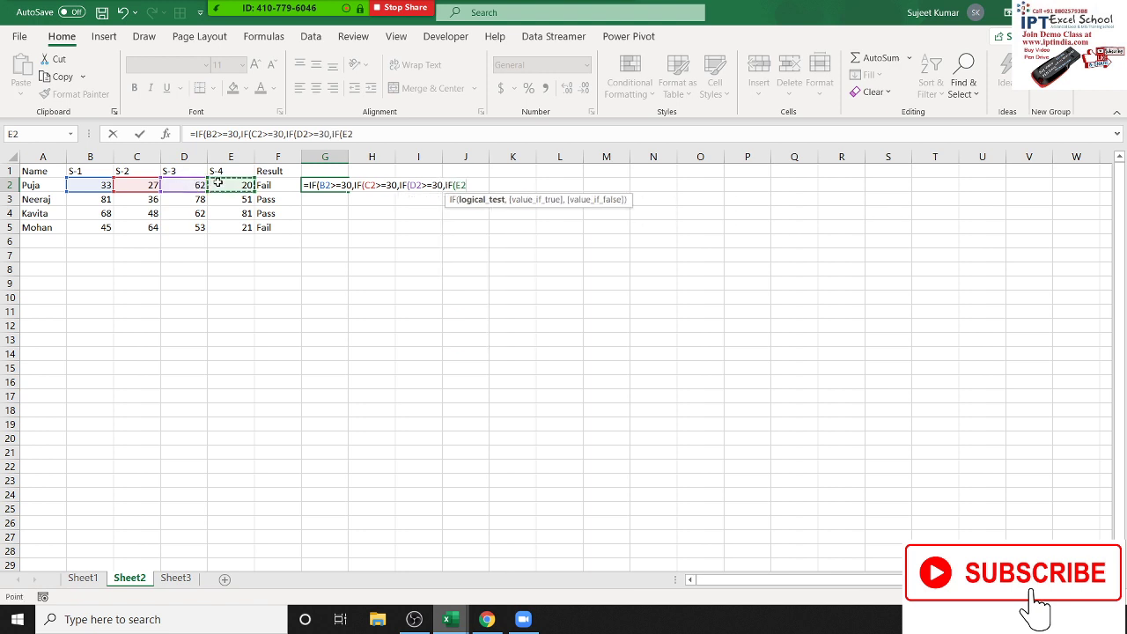
pyautogui.write('>=3')
pyautogui.write('0')
pyautogui.write(',')
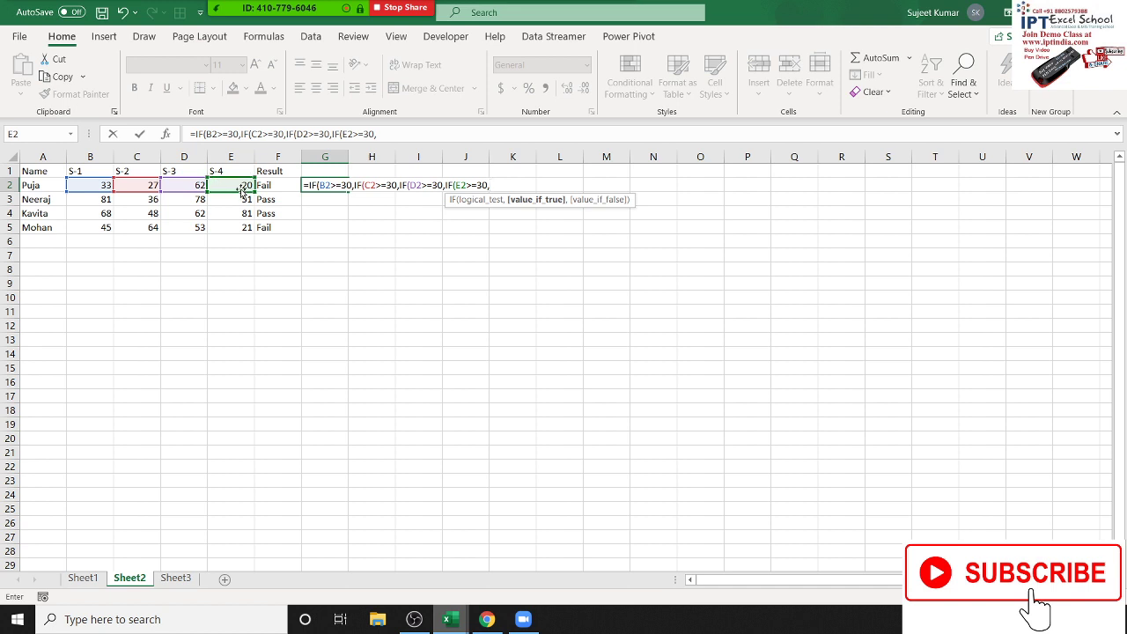
pyautogui.write('"Pa')
pyautogui.write('ss",')
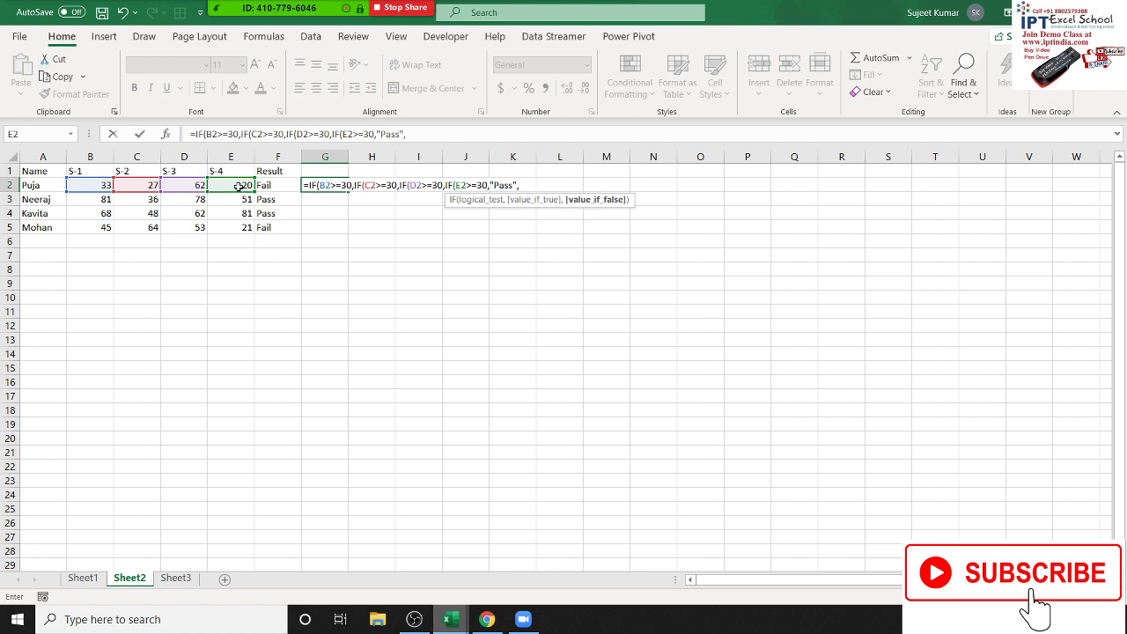
# Close G2's nested IFs with "S4 Fail", "S3 Fail", "S2 Fail" and "S1 Fail" results.
pyautogui.write('"')
pyautogui.write('Fai')
pyautogui.press('BackSpace')
pyautogui.press('BackSpace')
pyautogui.press('BackSpace')
pyautogui.write('S')
pyautogui.write('4 Fa')
pyautogui.write('il"')
pyautogui.write(')')
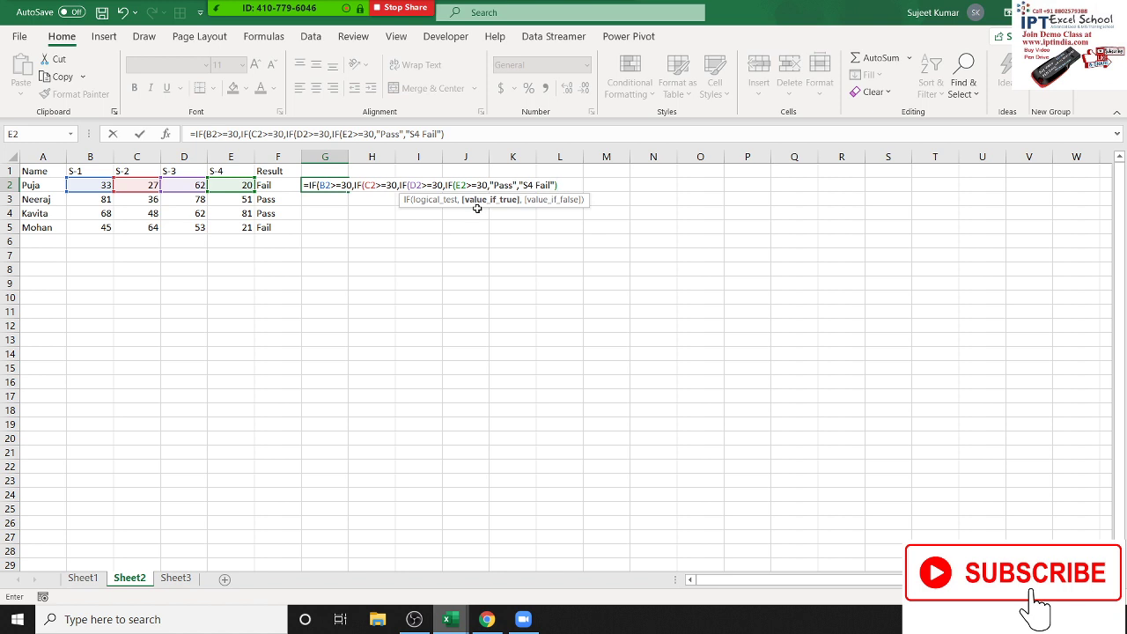
pyautogui.write(',"')
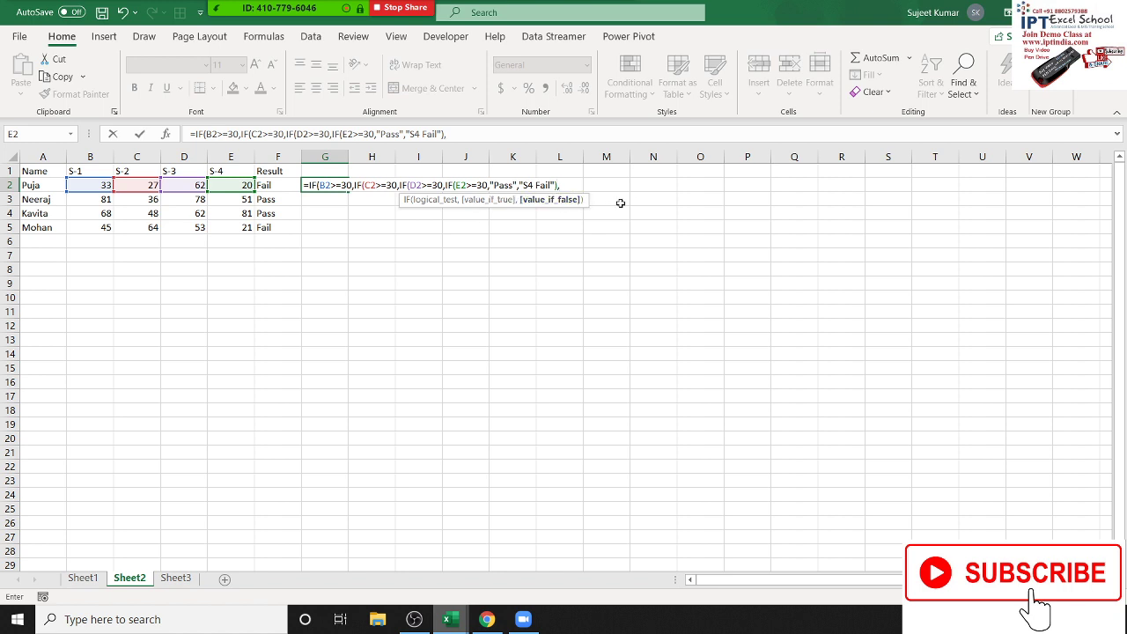
pyautogui.write('S')
pyautogui.write('3 Fail')
pyautogui.write('"')
pyautogui.write(')')
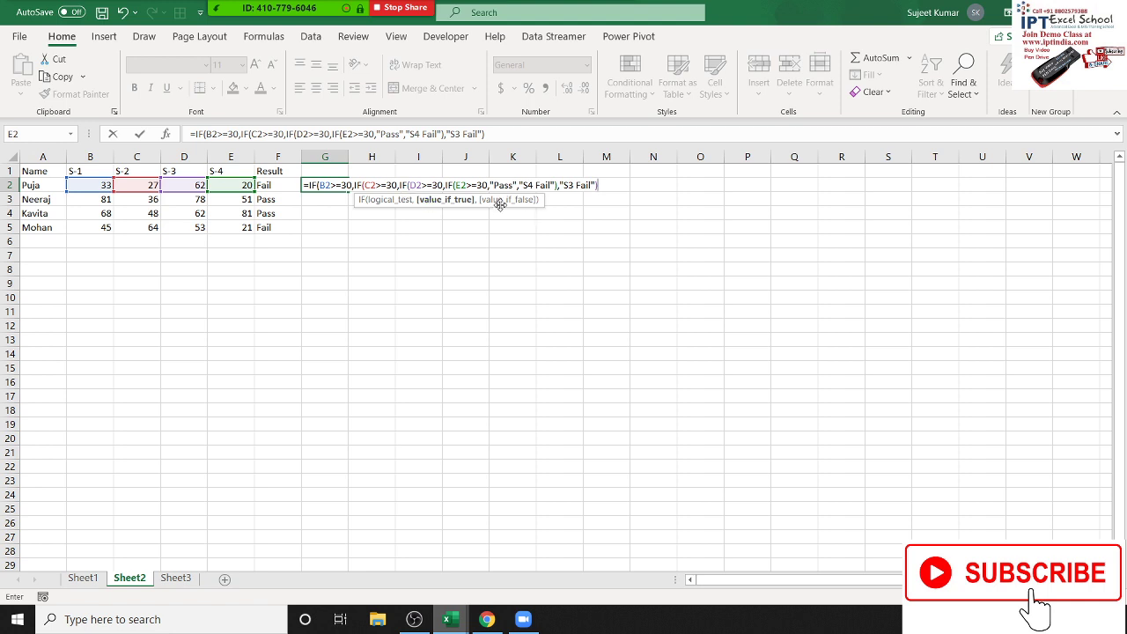
pyautogui.write(',"')
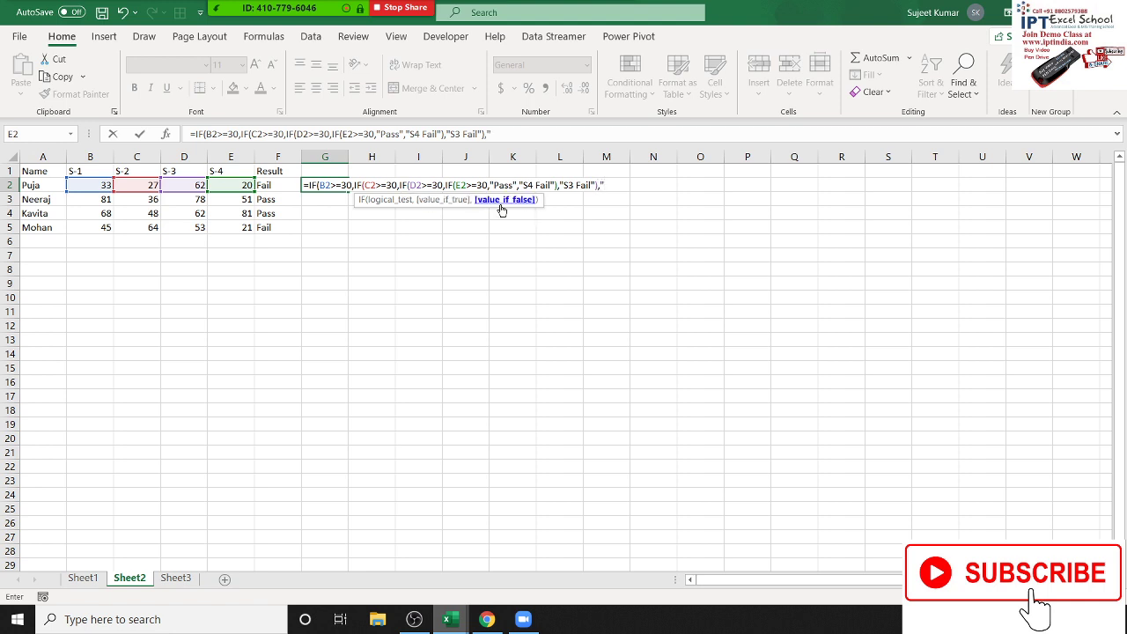
pyautogui.write('S2 F')
pyautogui.write('ail"')
pyautogui.write(')')
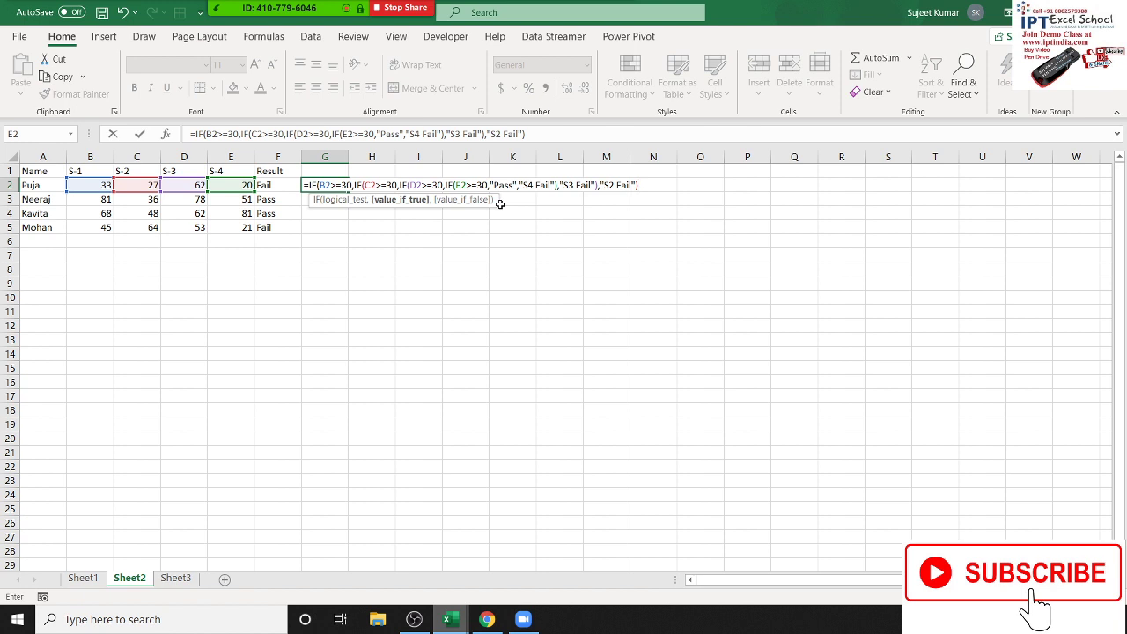
pyautogui.write(',"')
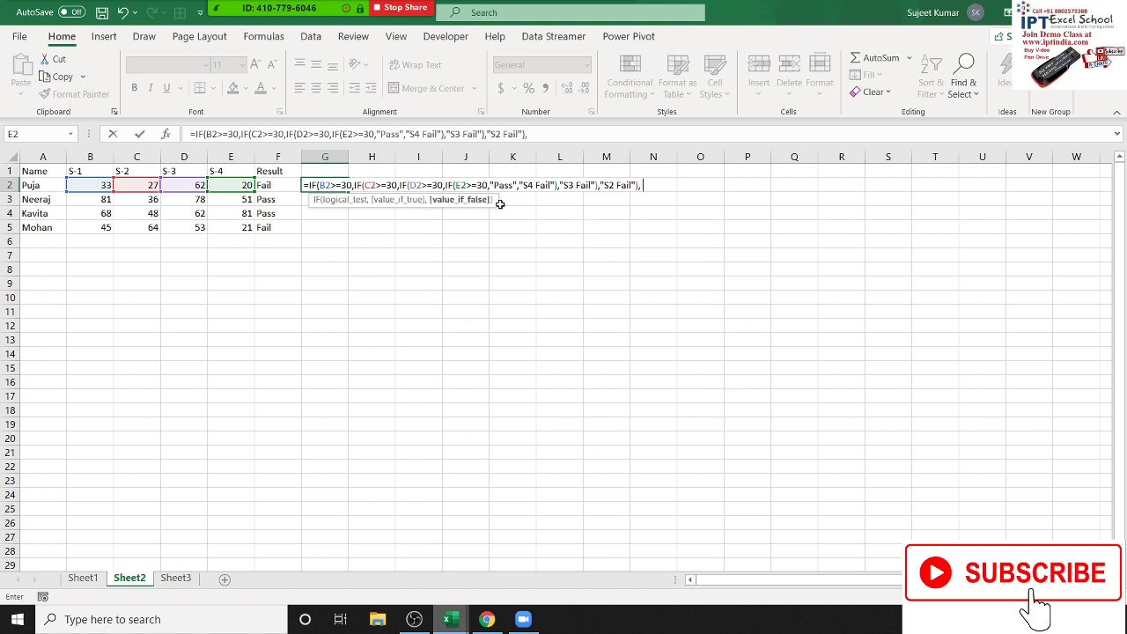
pyautogui.write('S')
pyautogui.write('1 Fail')
pyautogui.write('")')
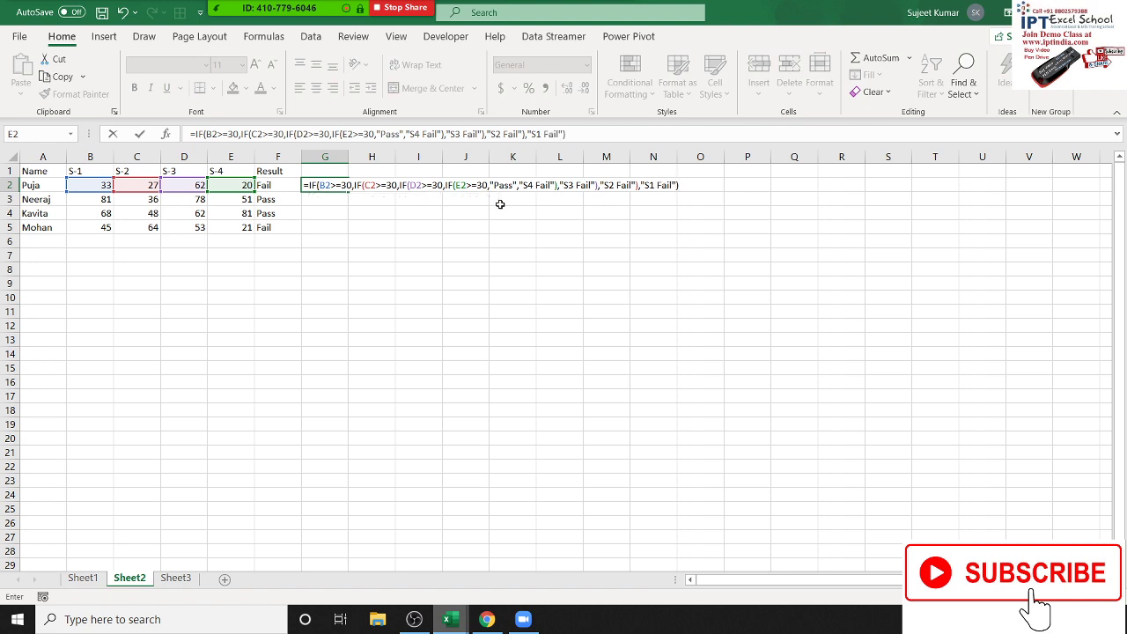
# Enter G2's nested IF, fill it down through G5, and reopen G2 for editing.
pyautogui.press('Return')
pyautogui.press('Up')
pyautogui.hotkey('shift', 'Down')
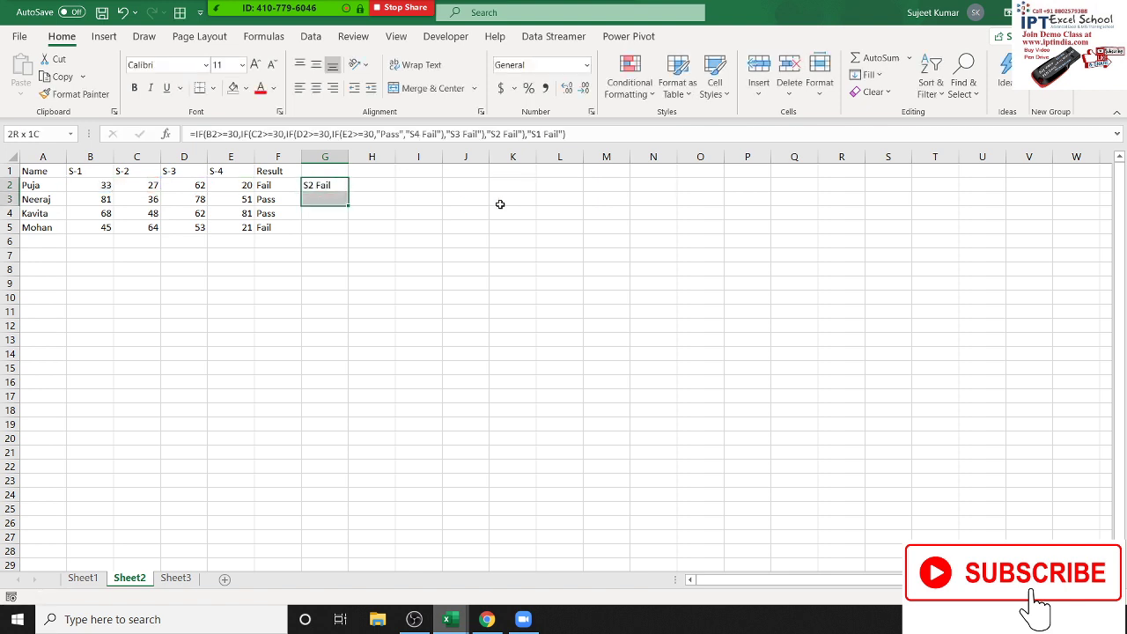
pyautogui.hotkey('shift', 'Down')
pyautogui.hotkey('shift', 'Down')
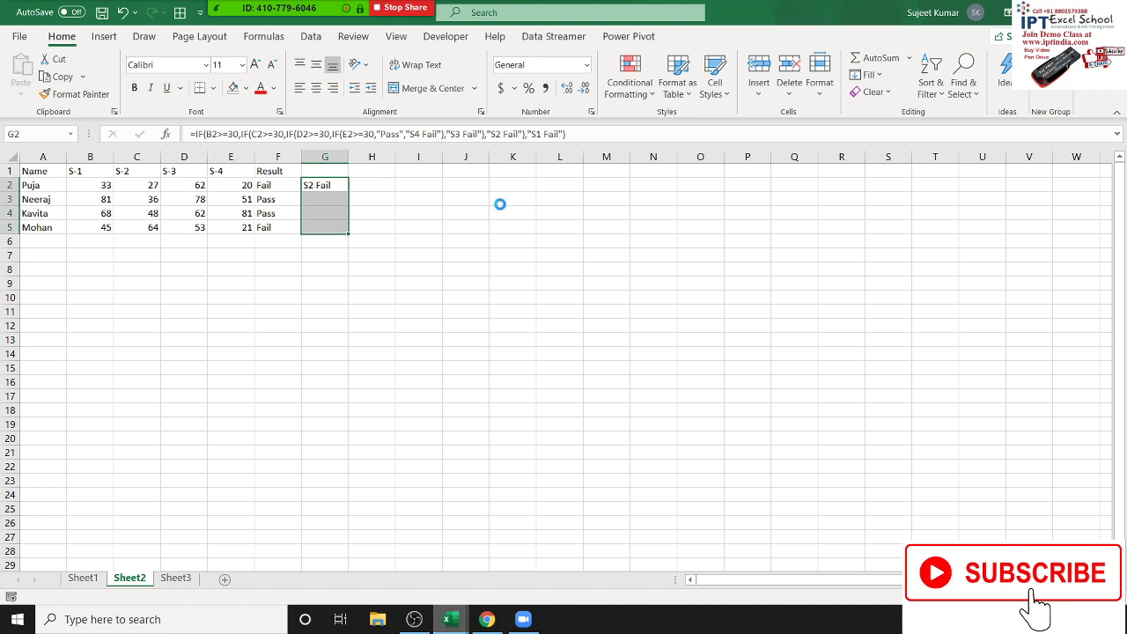
pyautogui.hotkey('ctrl', 'd')
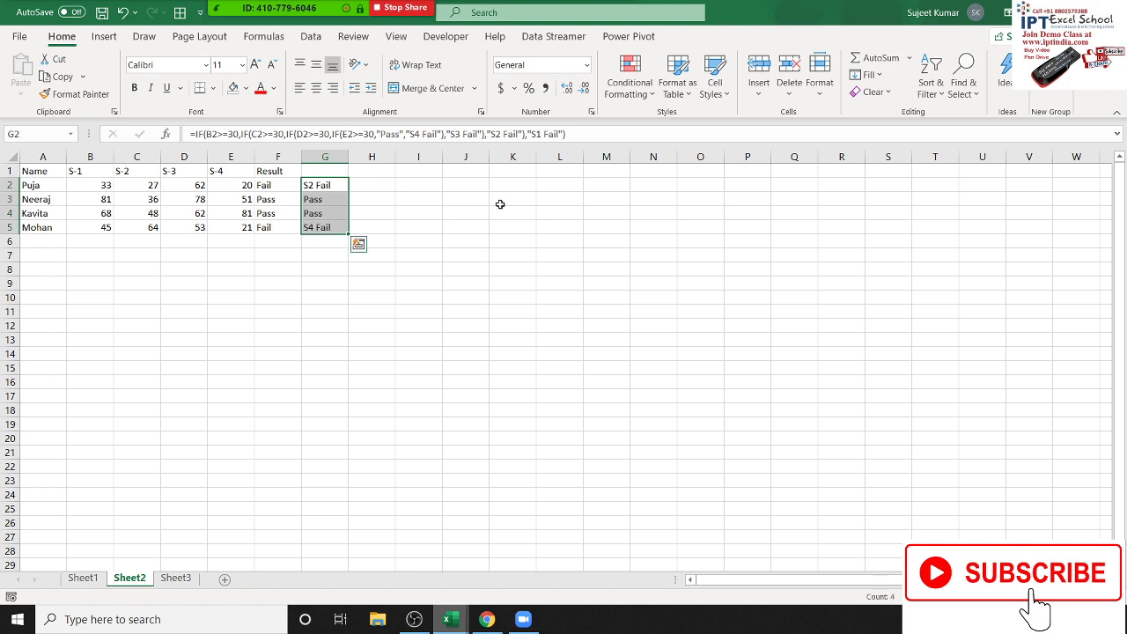
pyautogui.press('F2')
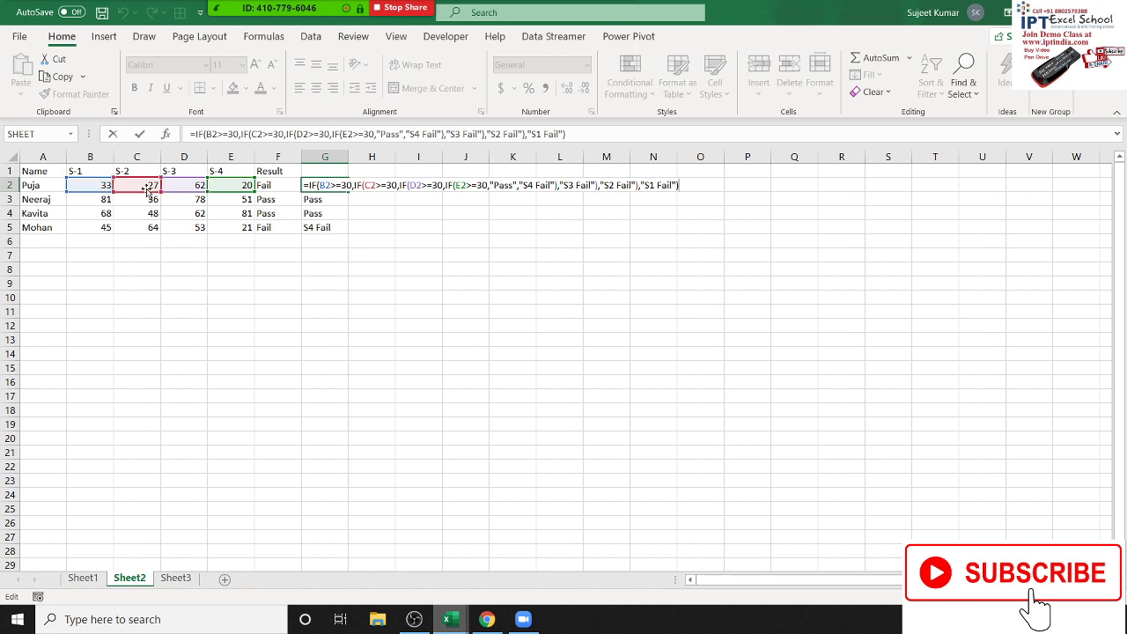
pyautogui.click(320, 185)
pyautogui.doubleClick(322, 185)
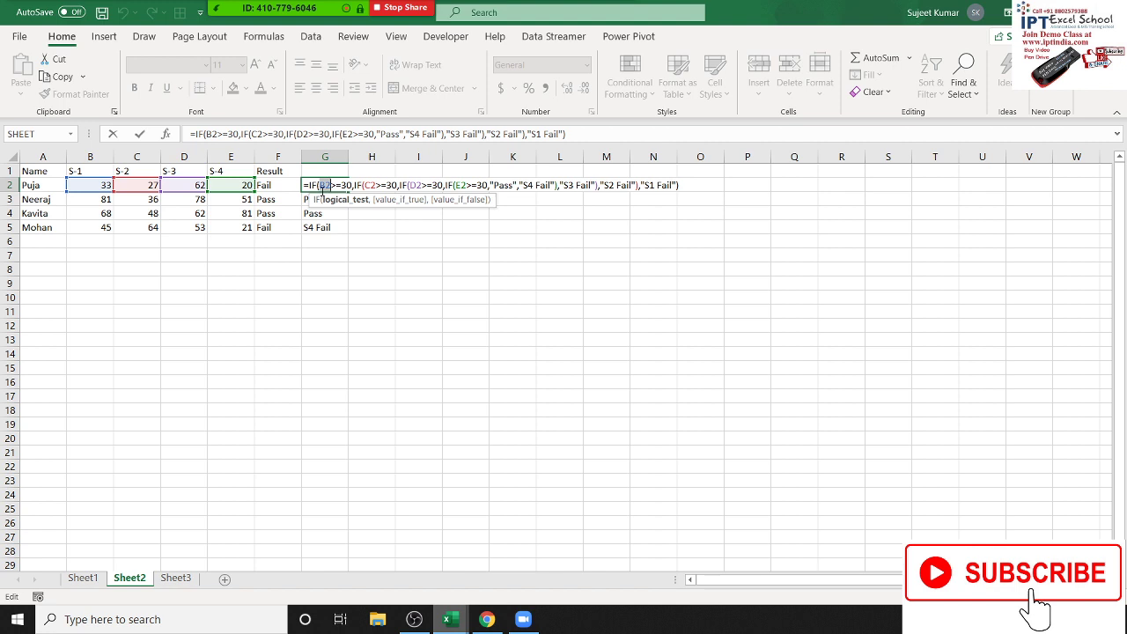
pyautogui.click(370, 185)
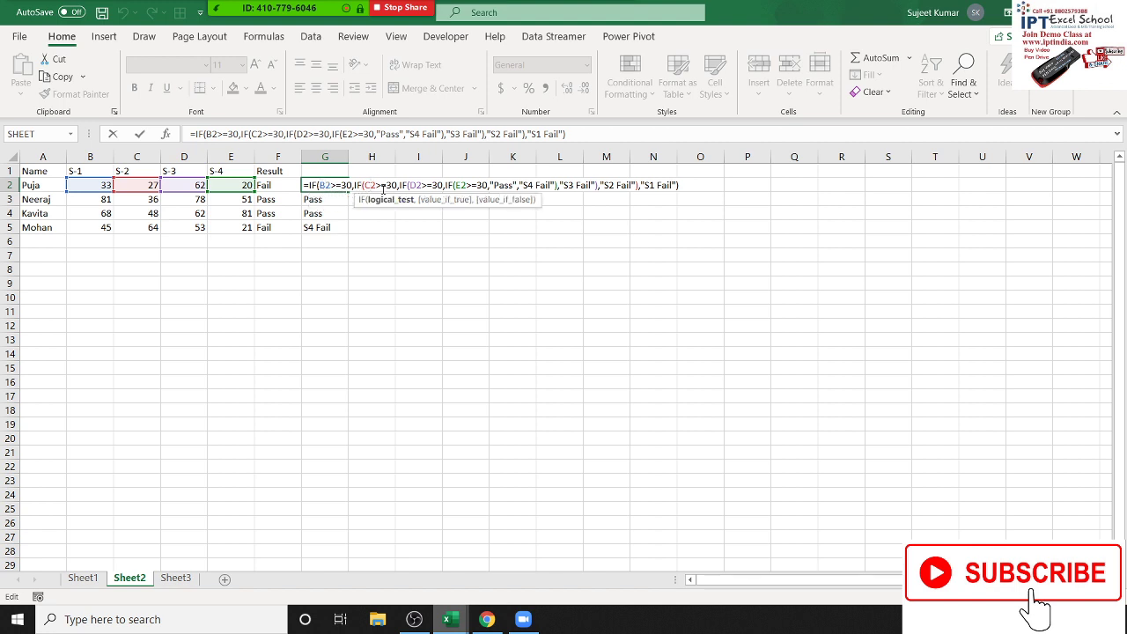
pyautogui.moveTo(162, 190); pyautogui.dragTo(166, 194)
pyautogui.moveTo(401, 185); pyautogui.dragTo(599, 184)
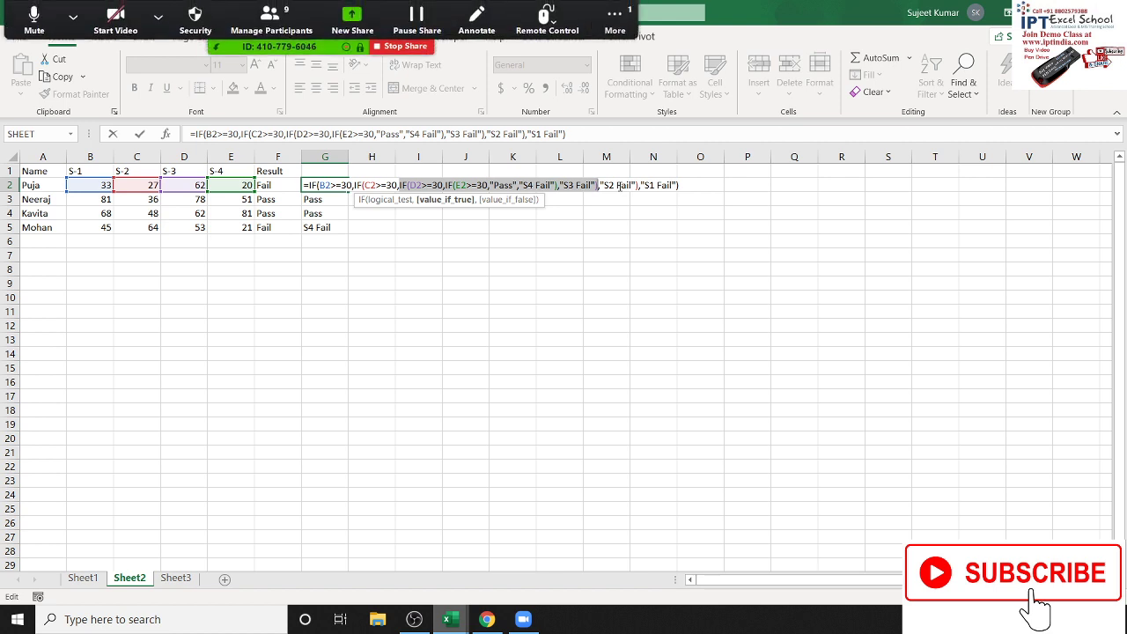
# Keep G2's nested IF and review the G2:G5 results.
pyautogui.press('Return')
pyautogui.press('Up')
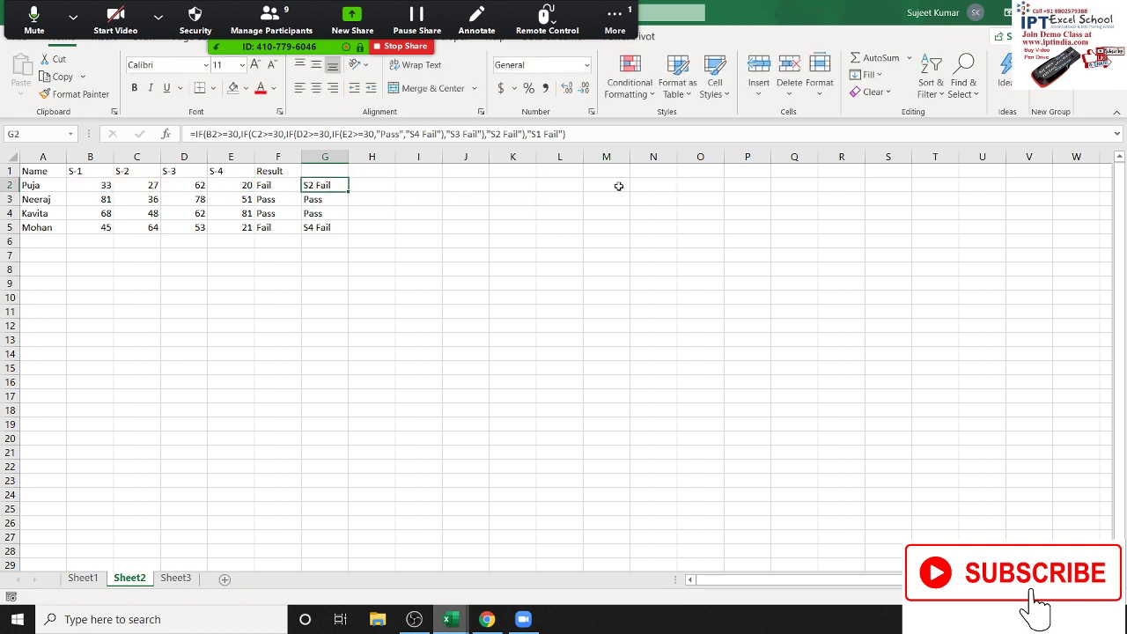
pyautogui.press('Down')
pyautogui.press('Down')
pyautogui.press('Down')
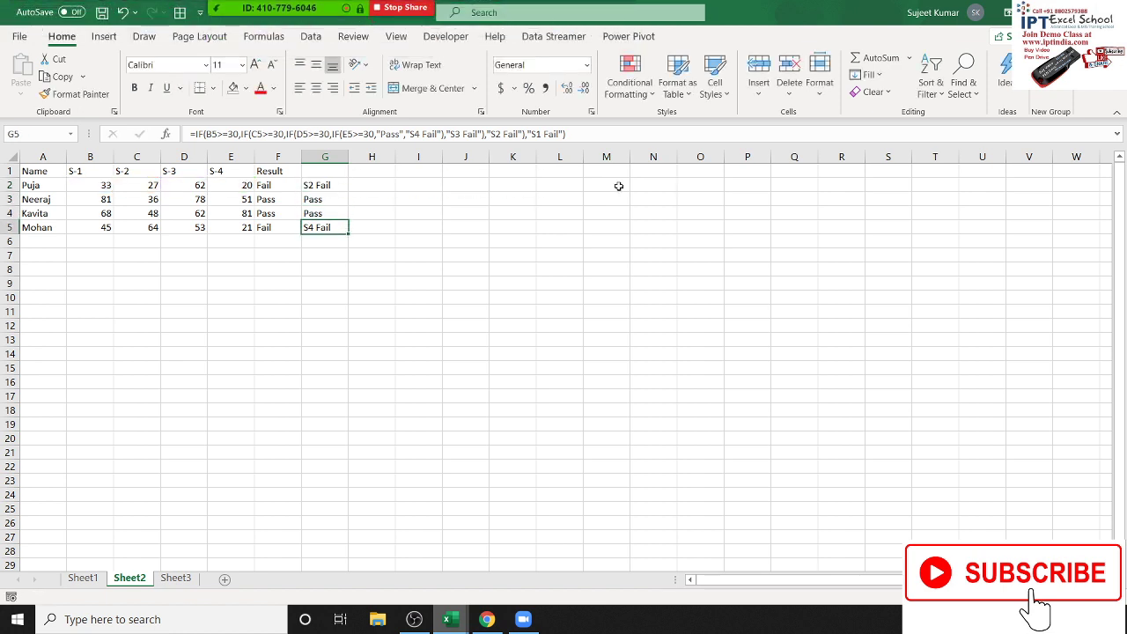
pyautogui.press('Up')
pyautogui.press('Up')
pyautogui.press('Up')
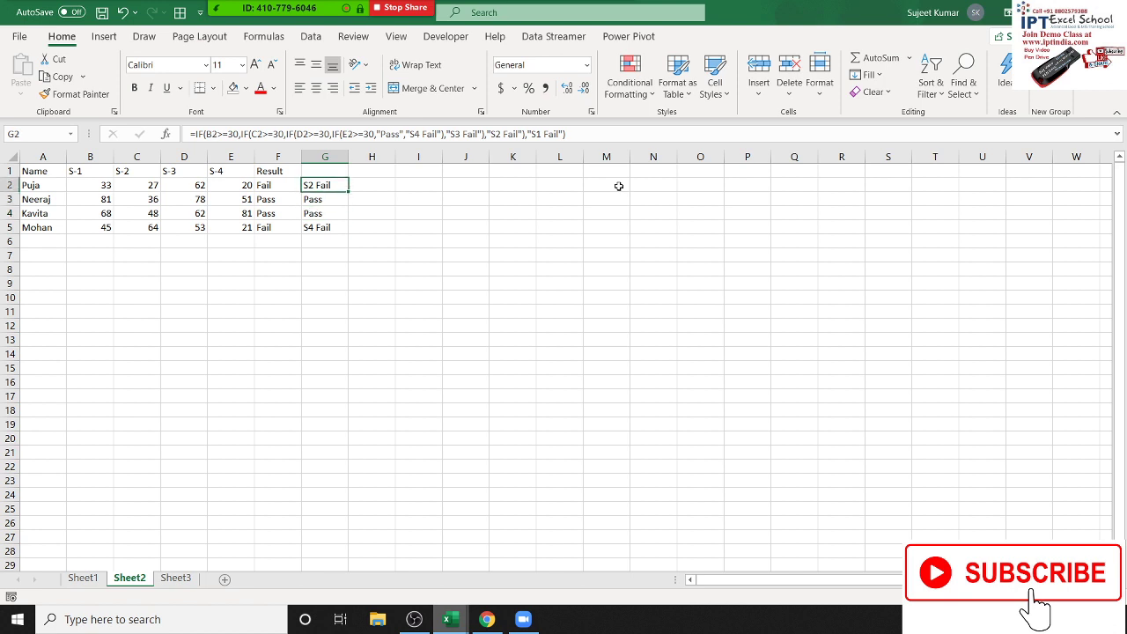
# Compare F2's AND formula with G2's nested IF, then commit G2.
pyautogui.press('Left')
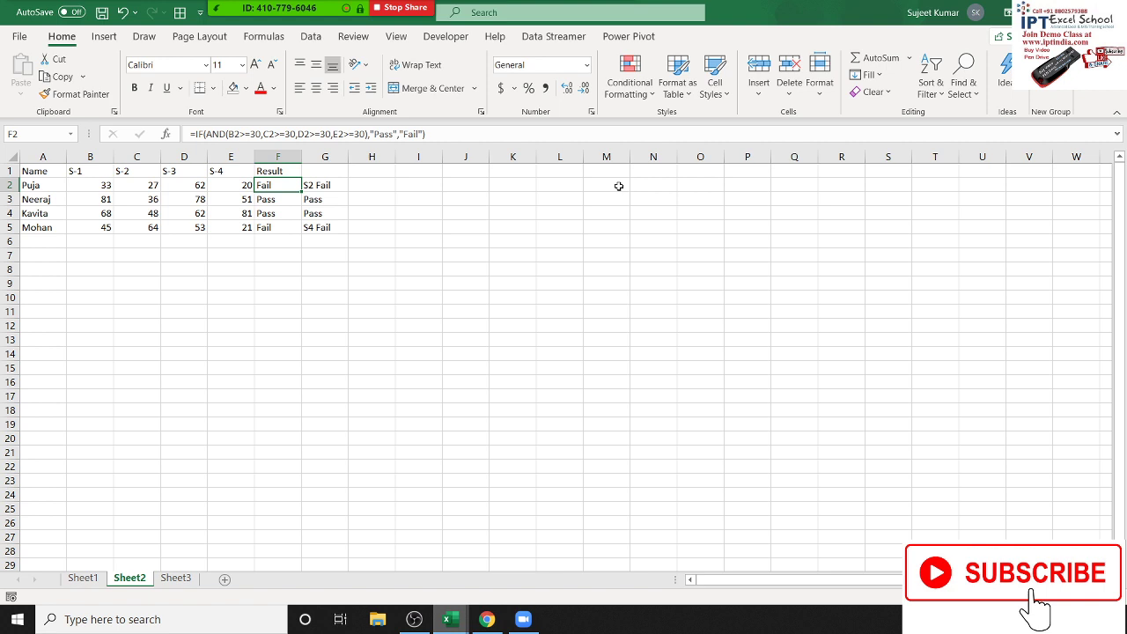
pyautogui.press('F2')
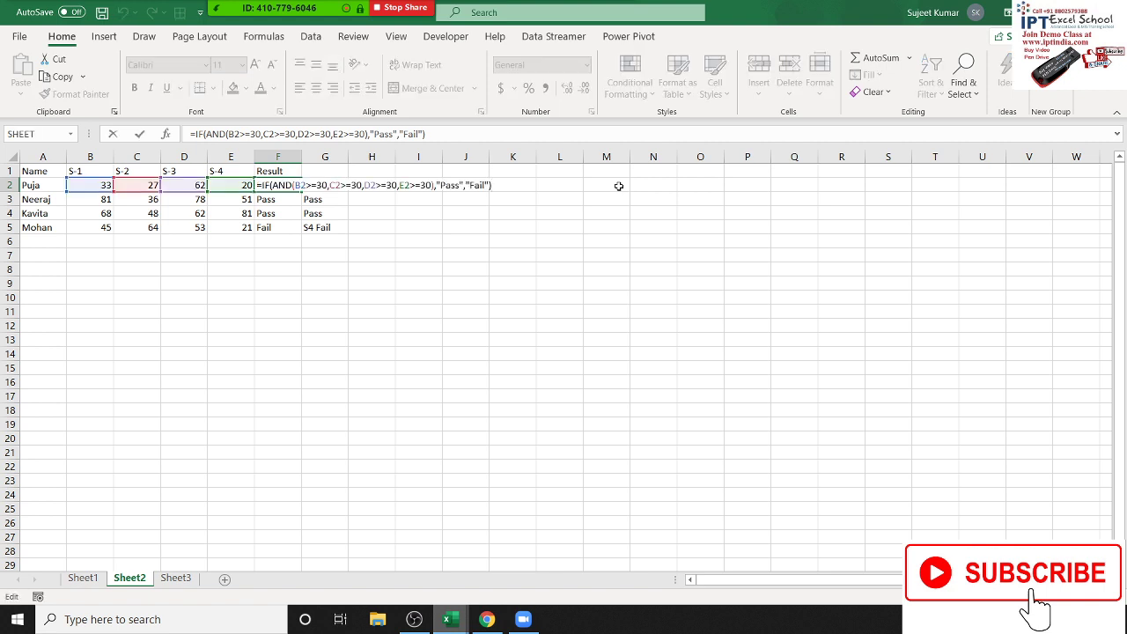
pyautogui.press('Left')
pyautogui.press('Left')
pyautogui.press('Left')
pyautogui.press('Left')
pyautogui.press('Left')
pyautogui.press('Left')
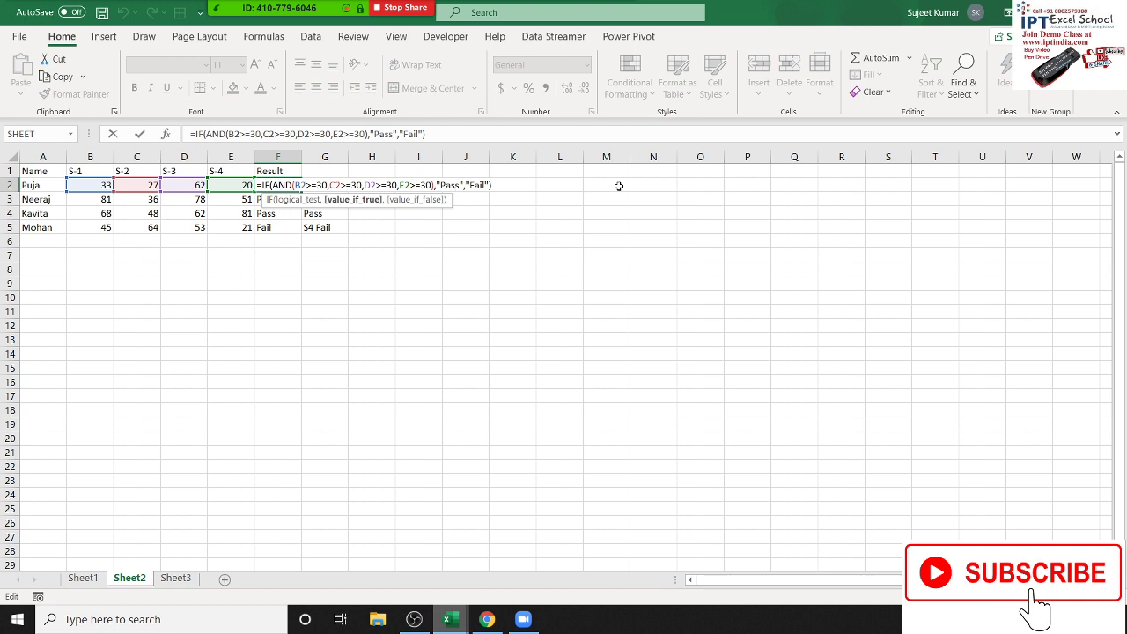
pyautogui.press('Tab')
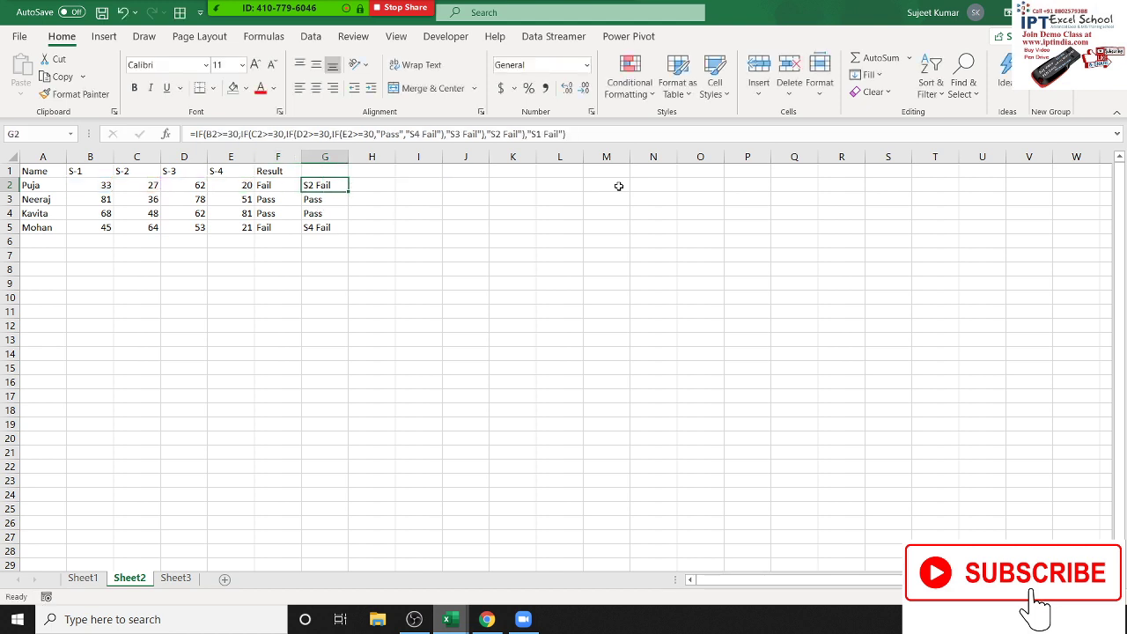
pyautogui.press('F2')
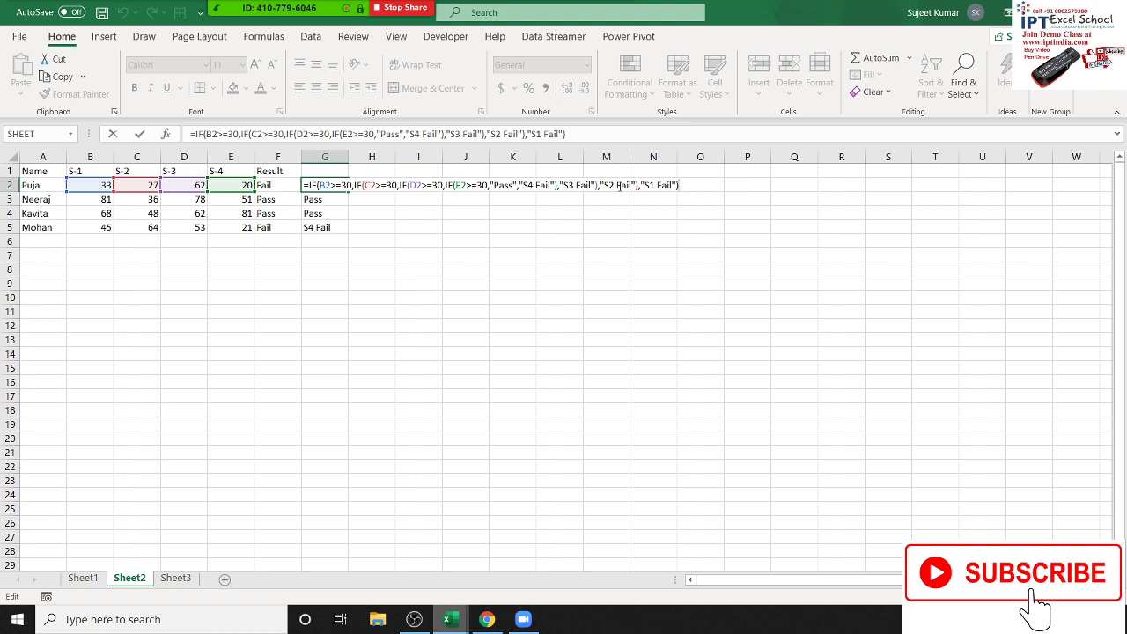
pyautogui.hotkey('ctrl', 'Return')
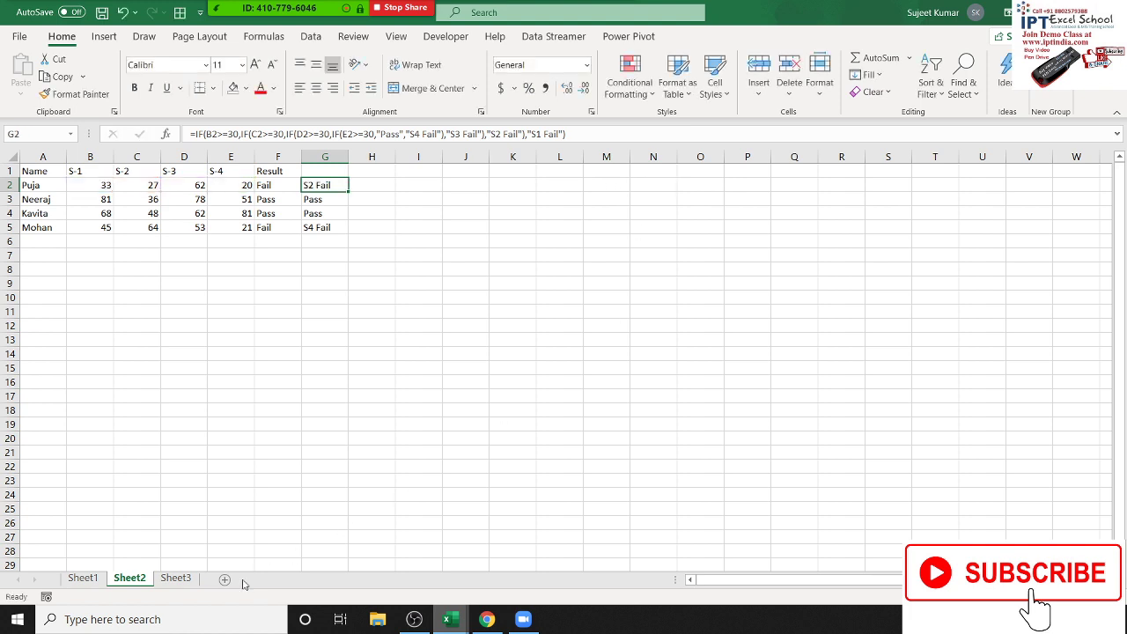
# Title the new table 'ID' in cell A13.
pyautogui.click(39, 337)
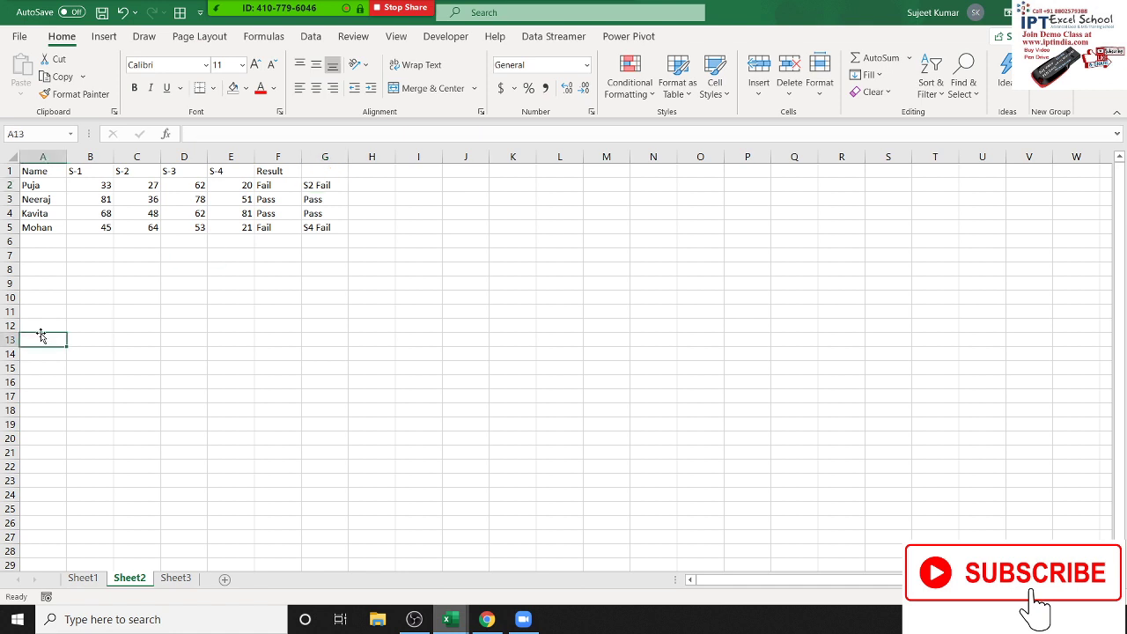
pyautogui.write('ID')
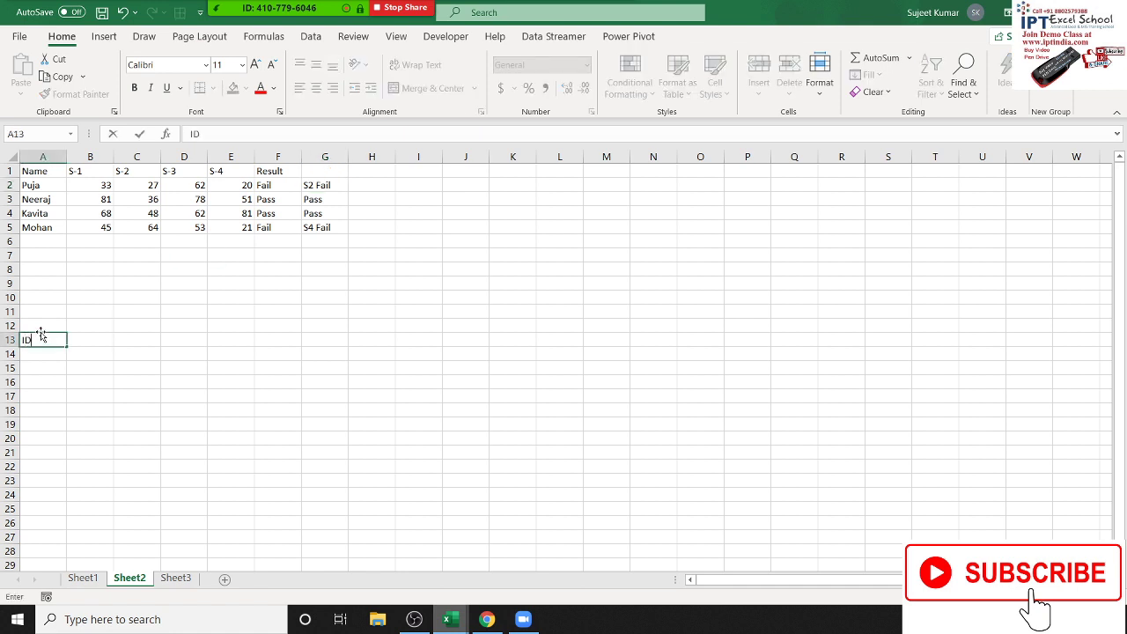
pyautogui.press('Return')
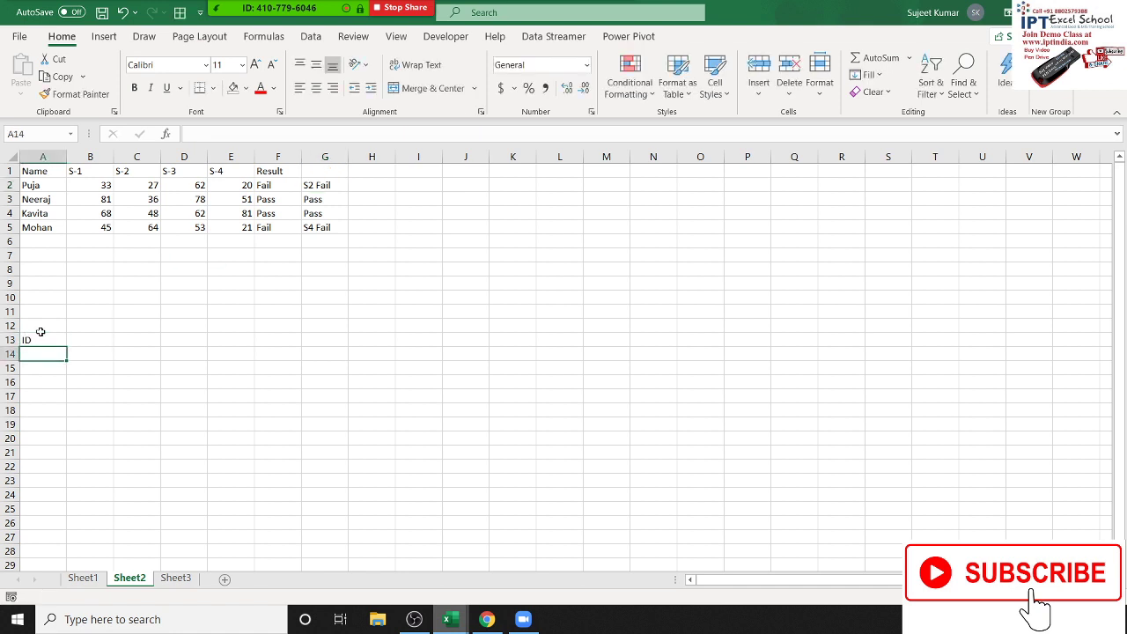
# Enter row 14 headers Name, PAN, Voter, Pass, DL and UID.
pyautogui.write('Name')
pyautogui.press('Tab')
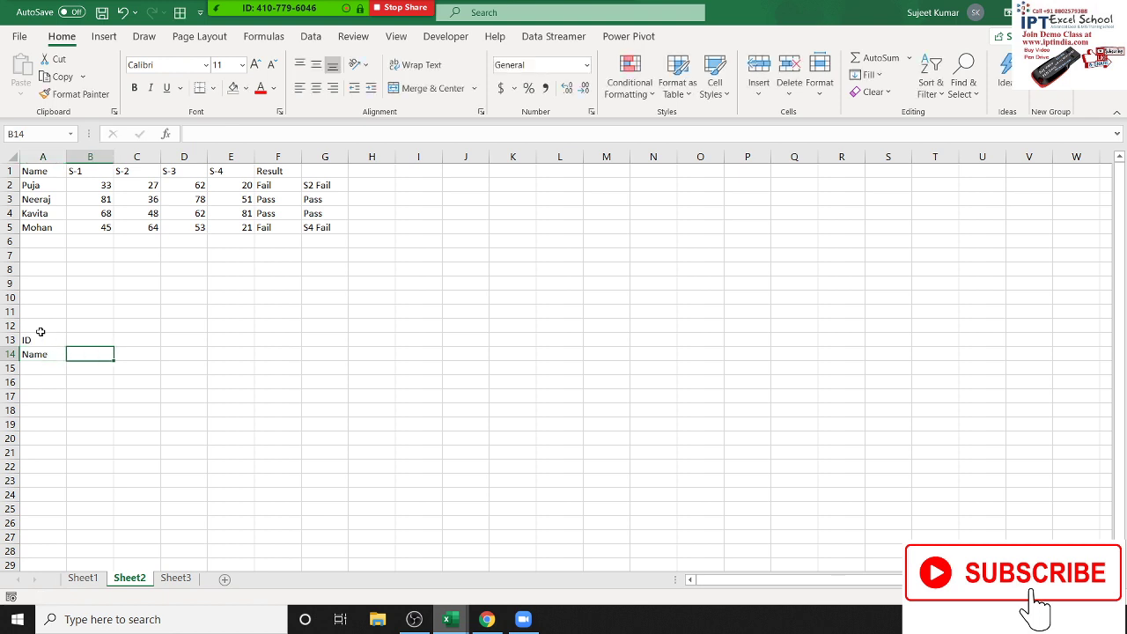
pyautogui.write('PA')
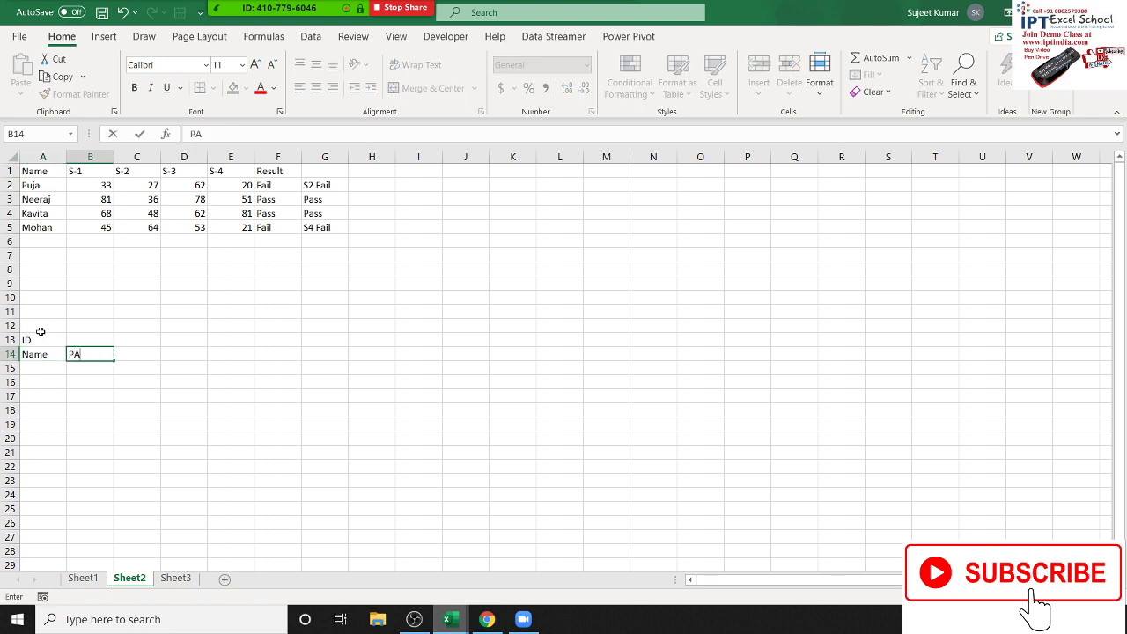
pyautogui.write('N')
pyautogui.press('Tab')
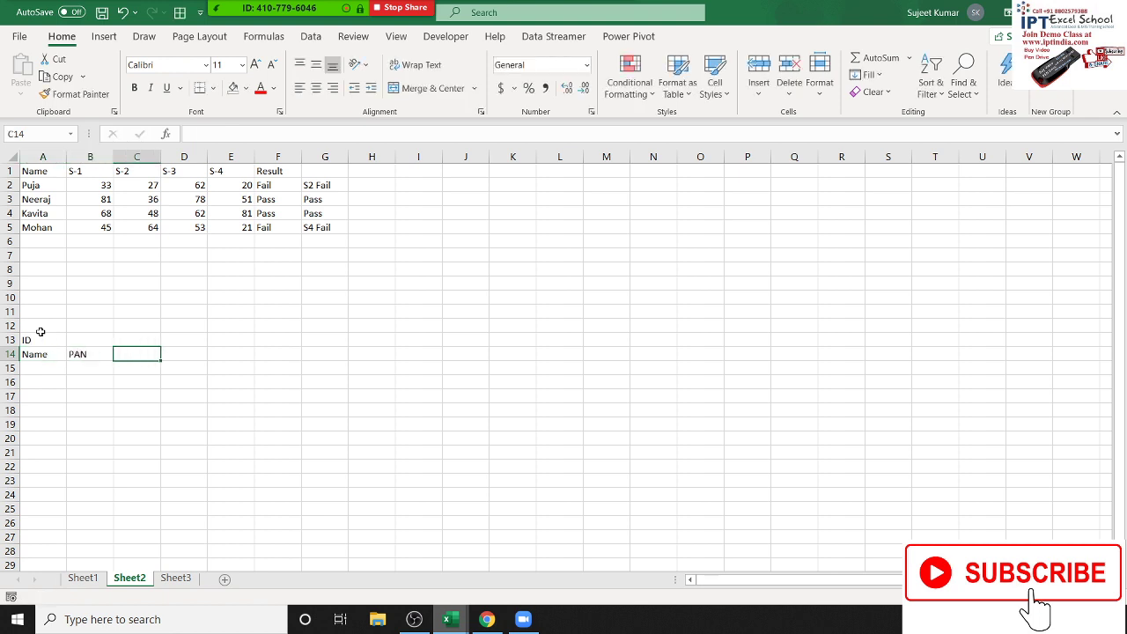
pyautogui.write('Voter')
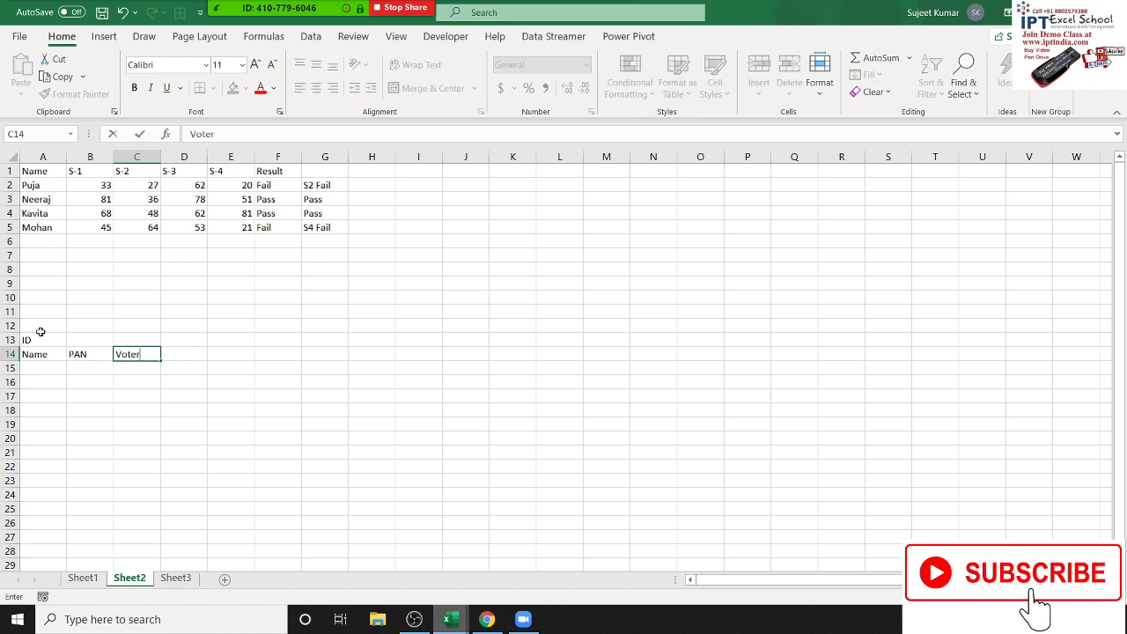
pyautogui.press('Tab')
pyautogui.write('Pass')
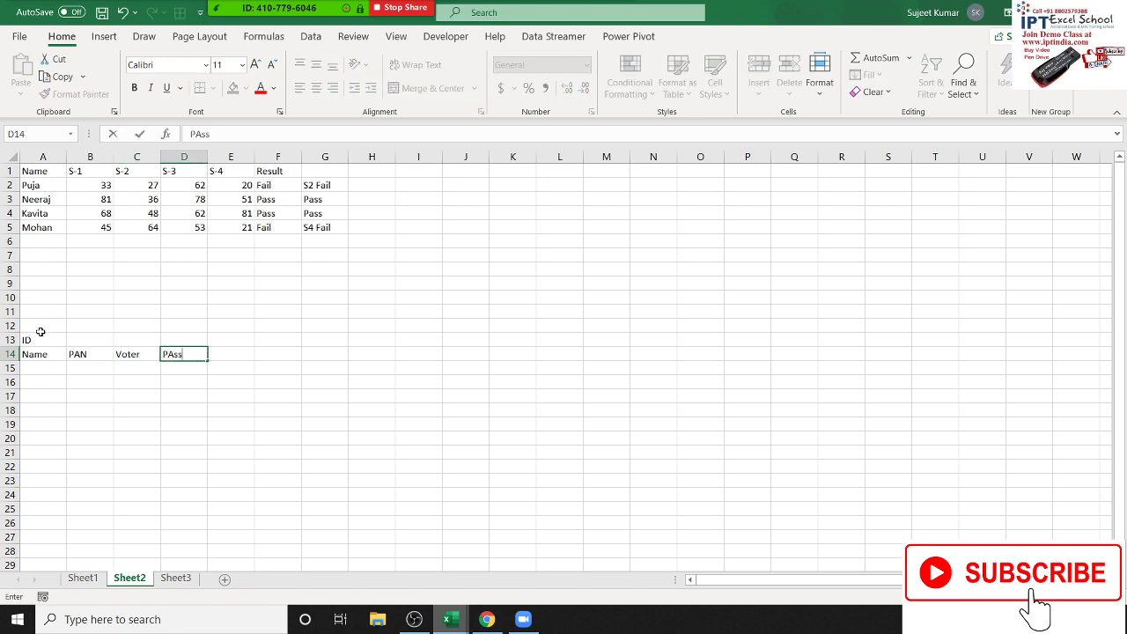
pyautogui.press('Tab')
pyautogui.write('DL')
pyautogui.press('Tab')
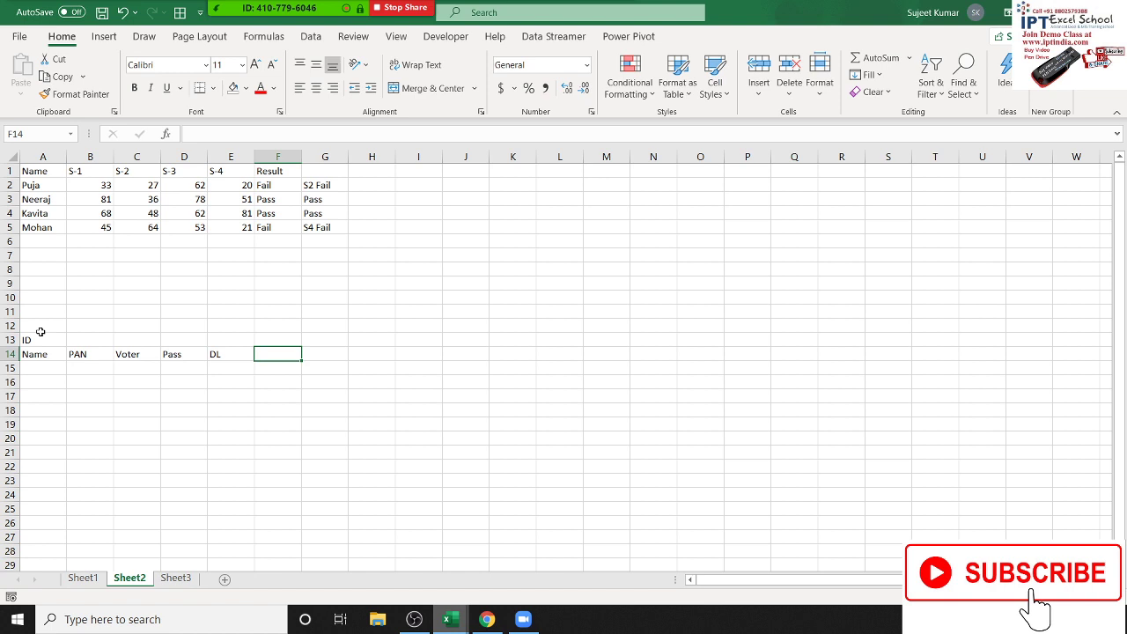
pyautogui.write('UID')
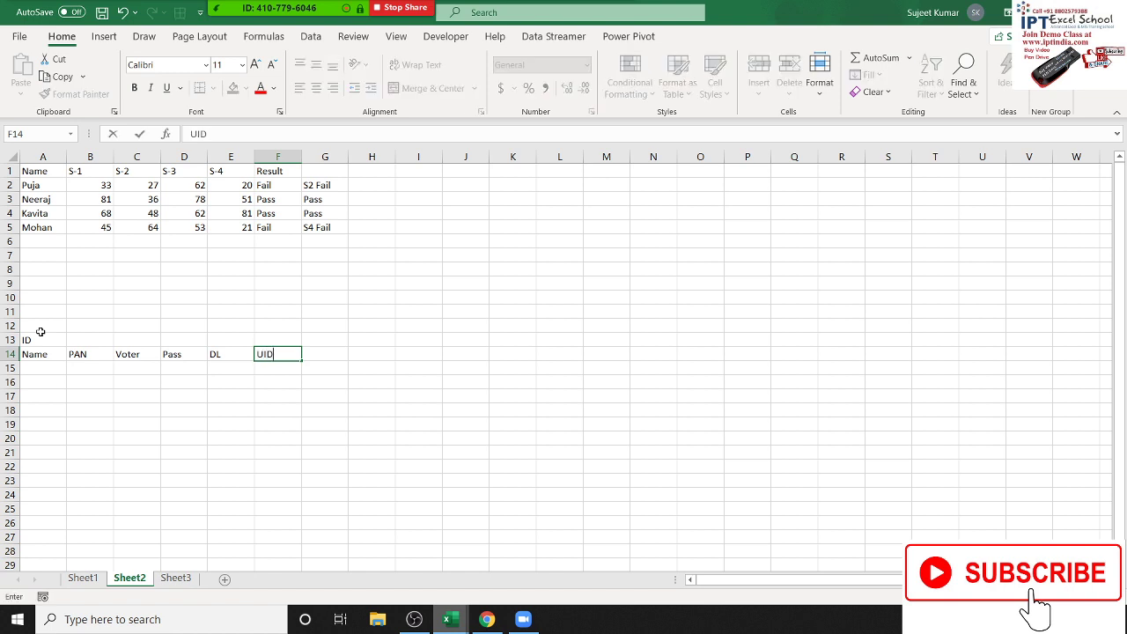
pyautogui.press('Return')
# Enter the first student's name in A15.
pyautogui.write('Pramod')
pyautogui.press('BackSpace')
pyautogui.press('BackSpace')
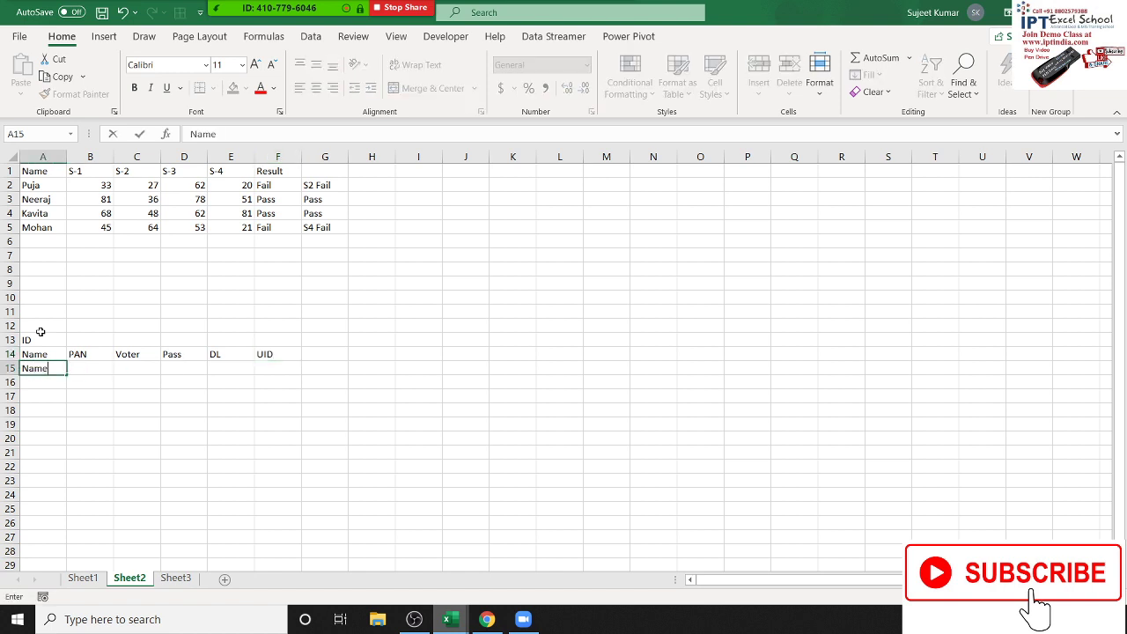
pyautogui.press('BackSpace')
pyautogui.press('BackSpace')
pyautogui.press('BackSpace')
pyautogui.press('BackSpace')
pyautogui.write('Puj')
pyautogui.write('a')
pyautogui.press('Tab')
pyautogui.press('Tab')
pyautogui.press('Tab')
pyautogui.press('Tab')
pyautogui.press('Tab')
# Add a Status header after UID and enter Y in the Voter cell C15.
pyautogui.press('Up')
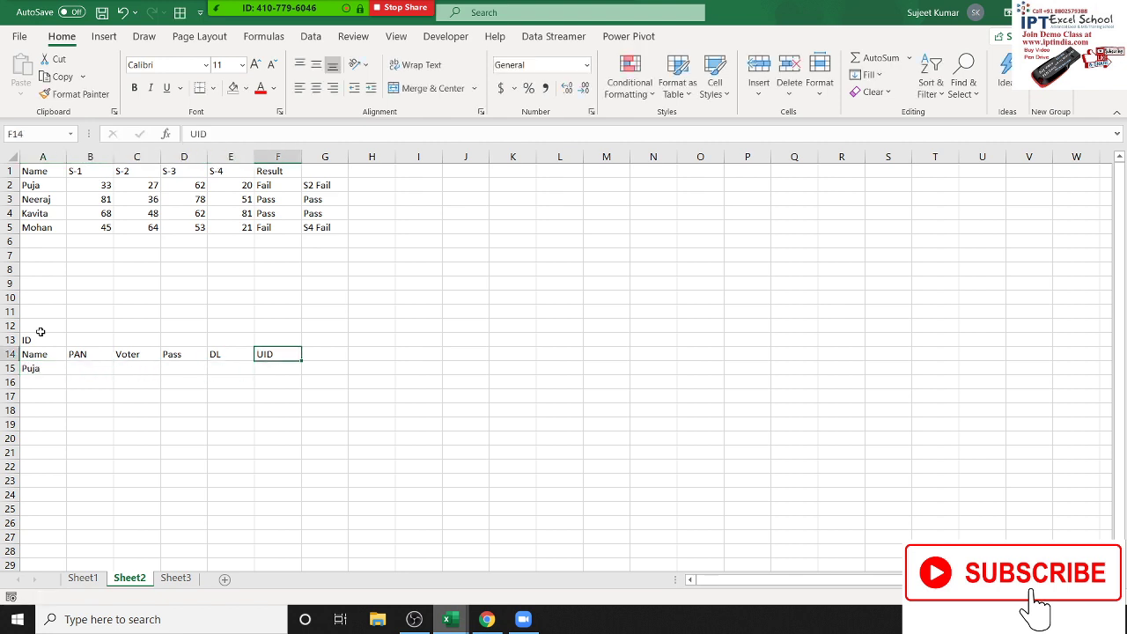
pyautogui.press('Right')
pyautogui.write('S')
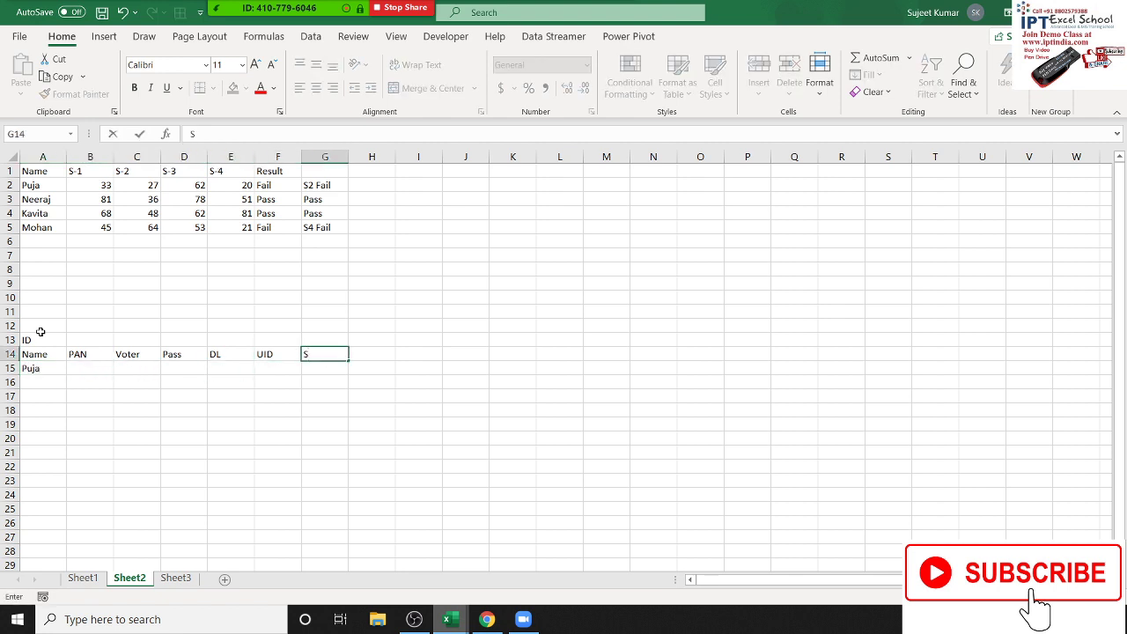
pyautogui.write('ta')
pyautogui.write('tus')
pyautogui.press('Return')
pyautogui.press('Left')
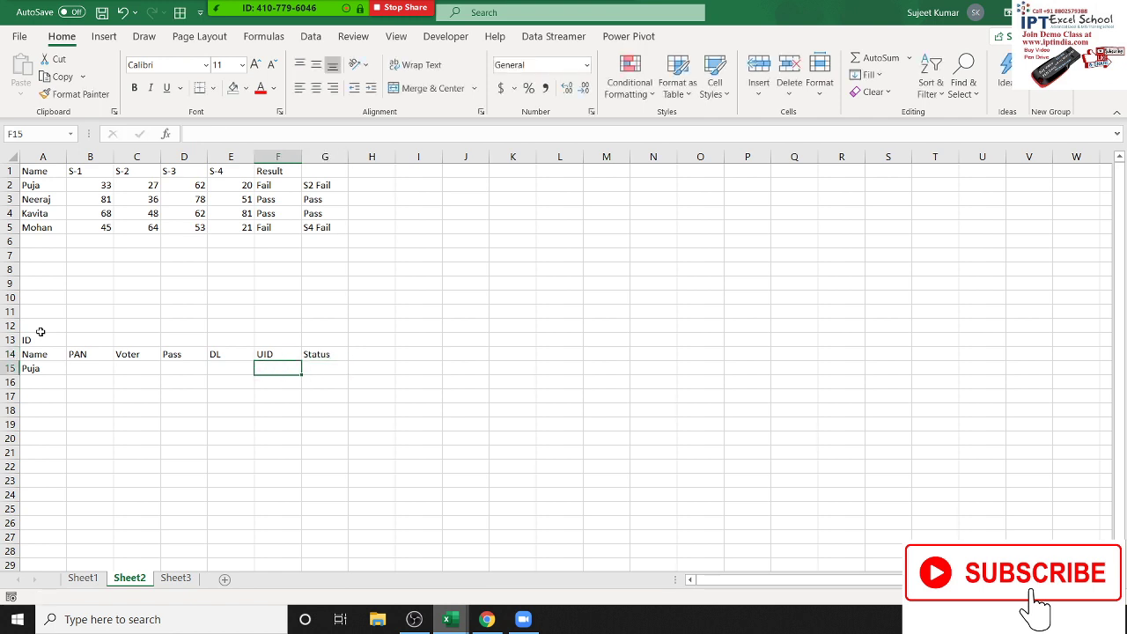
pyautogui.press('Left')
pyautogui.press('Left')
pyautogui.press('Left')
pyautogui.press('F2')
pyautogui.write('Y')
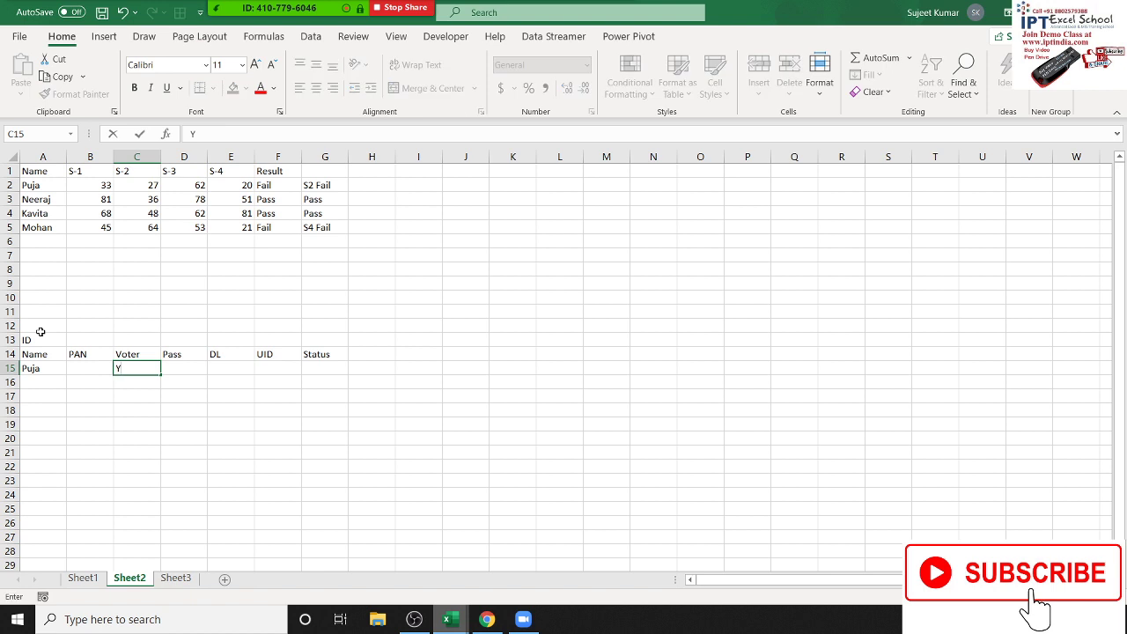
pyautogui.press('Tab')
pyautogui.press('Tab')
pyautogui.press('Tab')
pyautogui.press('Tab')
# Start G15's =OR( formula testing the PAN and Voter cells B15 and C15 for Y.
pyautogui.write('=')
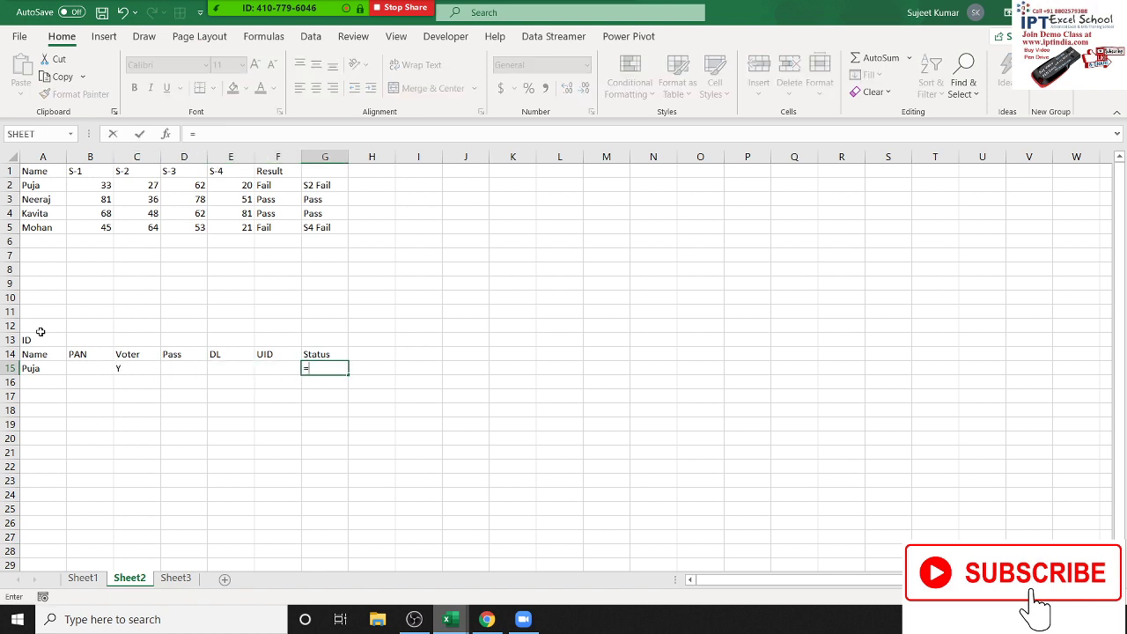
pyautogui.write('OR(')
pyautogui.press('Left')
pyautogui.press('Left')
pyautogui.press('Left')
pyautogui.press('Left')
pyautogui.press('Left')
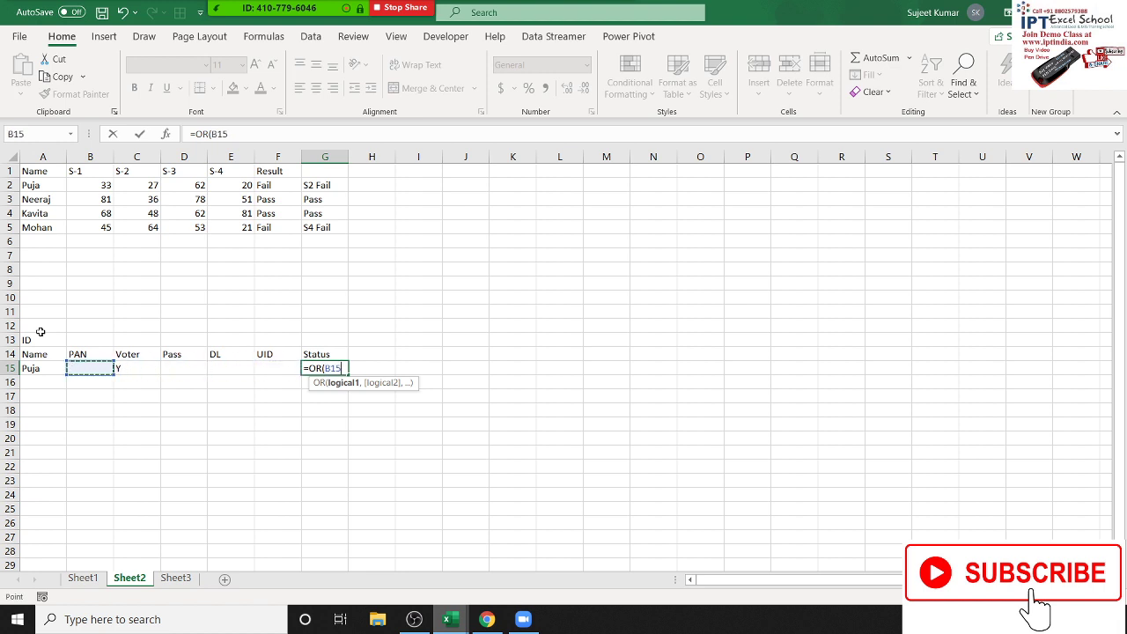
pyautogui.write('-')
pyautogui.write('=')
pyautogui.write('"')
pyautogui.write('Y')
pyautogui.write(',')
pyautogui.press('Left')
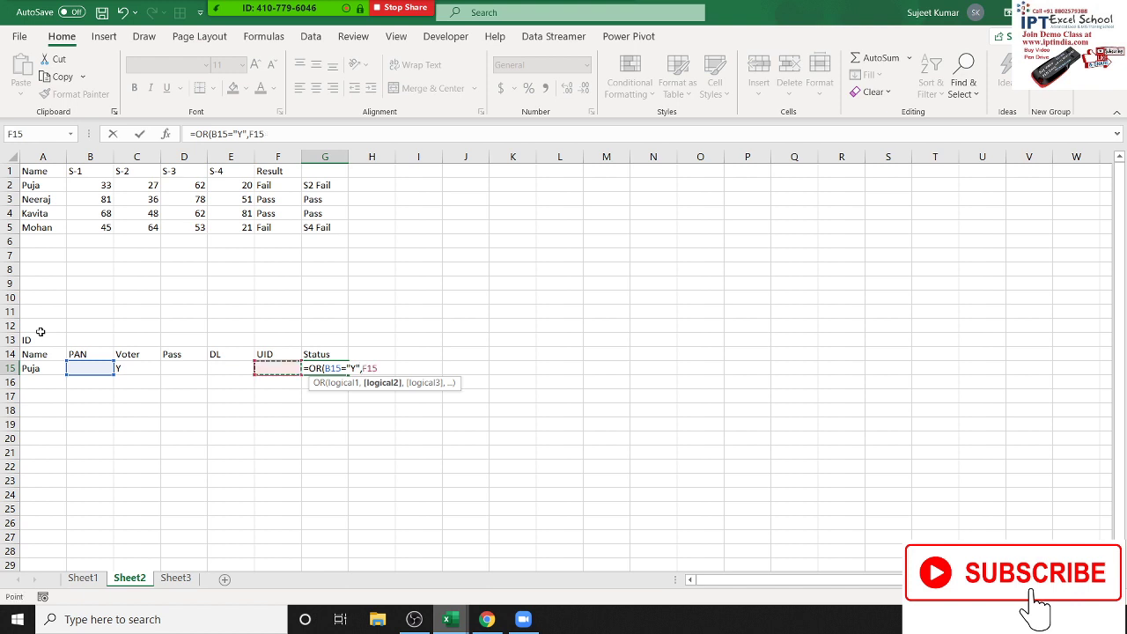
pyautogui.press('Left')
pyautogui.press('Left')
pyautogui.press('Left')
pyautogui.write('="')
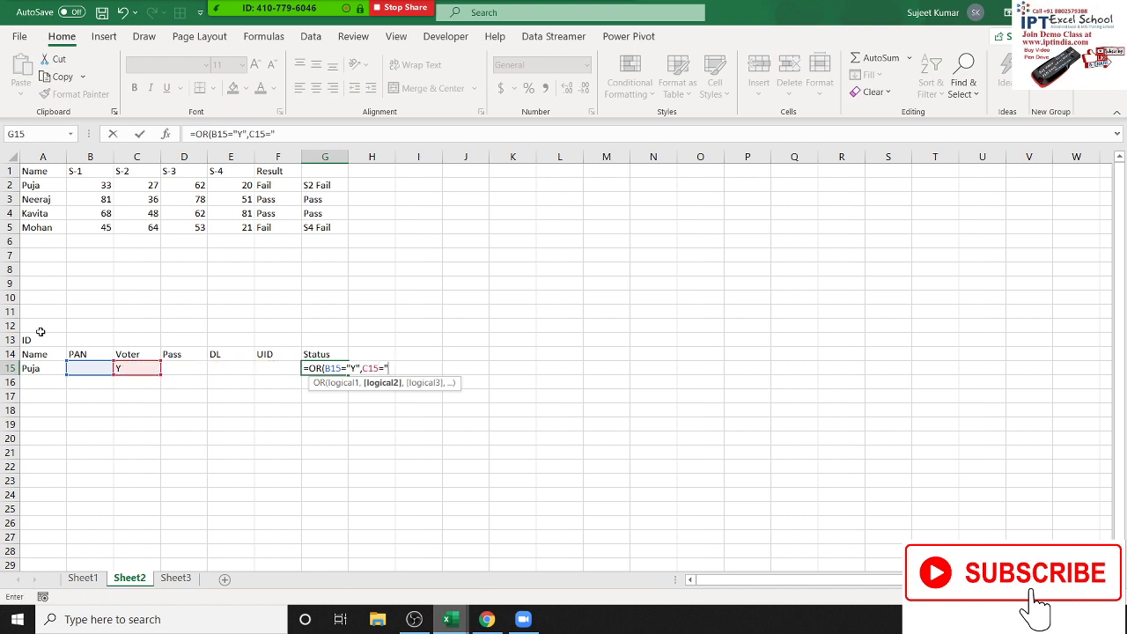
pyautogui.write('y",')
# Add D15, E15 and F15 ="y" conditions and close the OR formula.
pyautogui.press('Left')
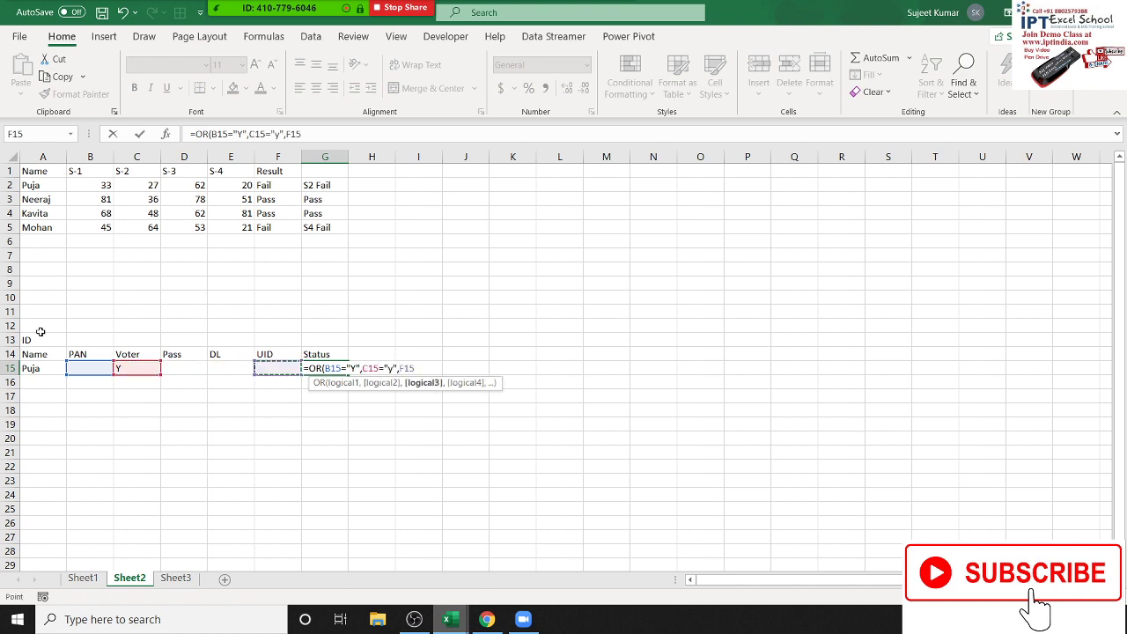
pyautogui.press('Left')
pyautogui.press('Left')
pyautogui.write('="y')
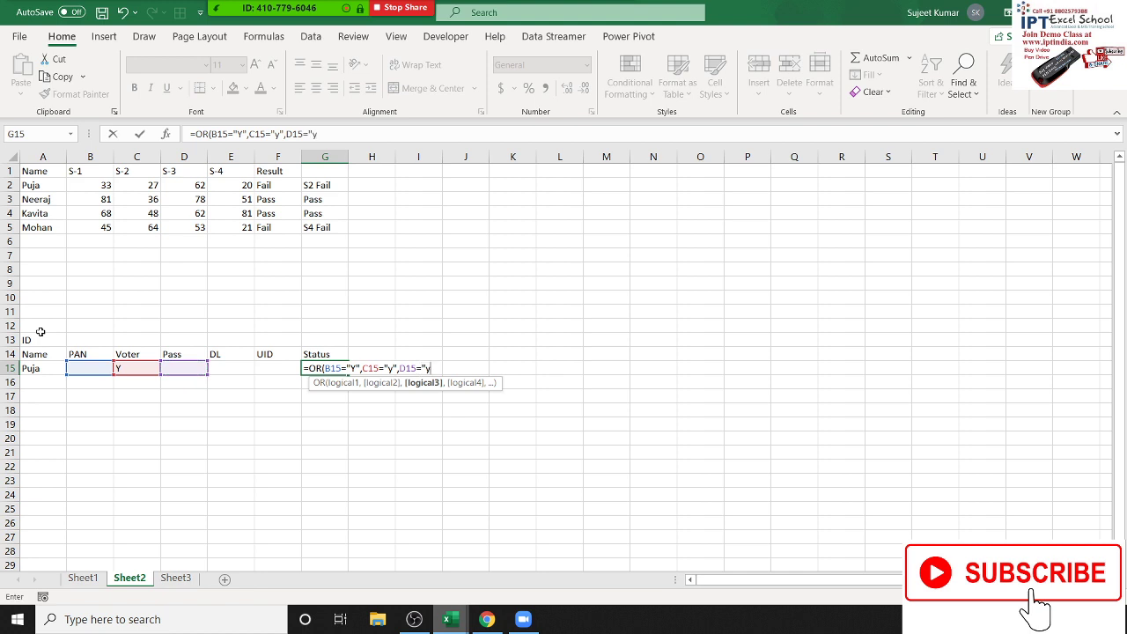
pyautogui.write('",')
pyautogui.press('Left')
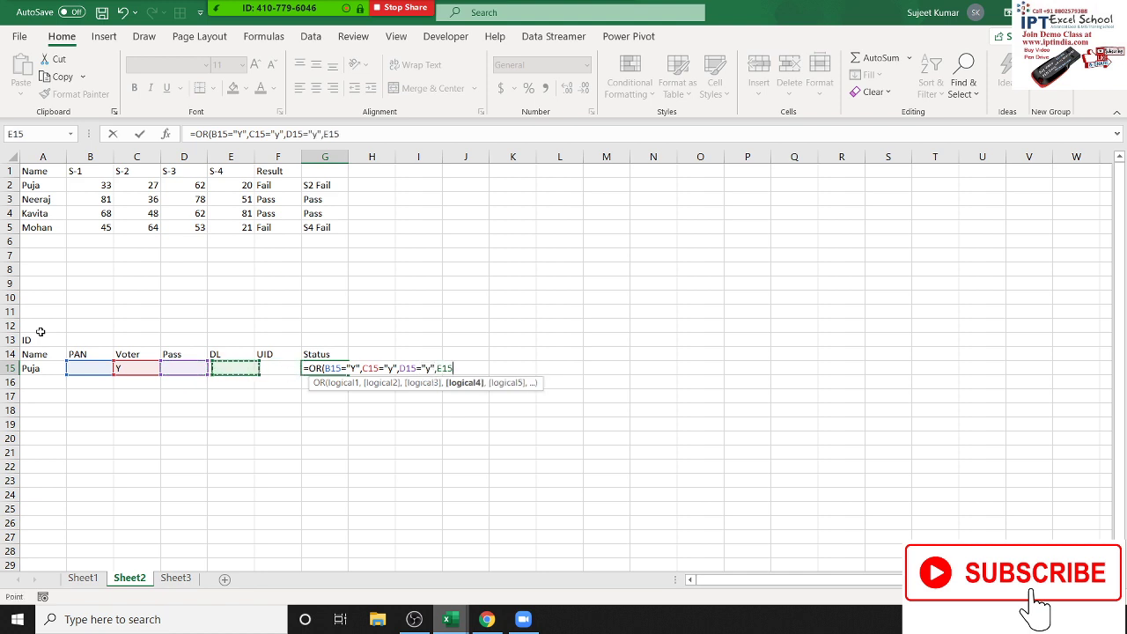
pyautogui.write('="y')
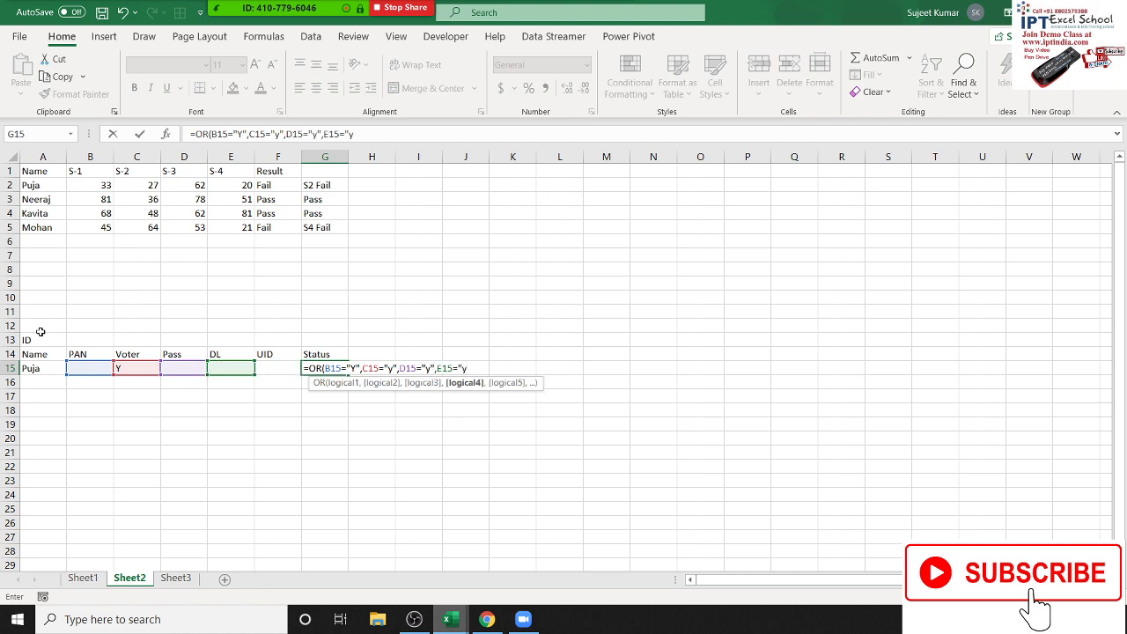
pyautogui.write('",')
pyautogui.press('Left')
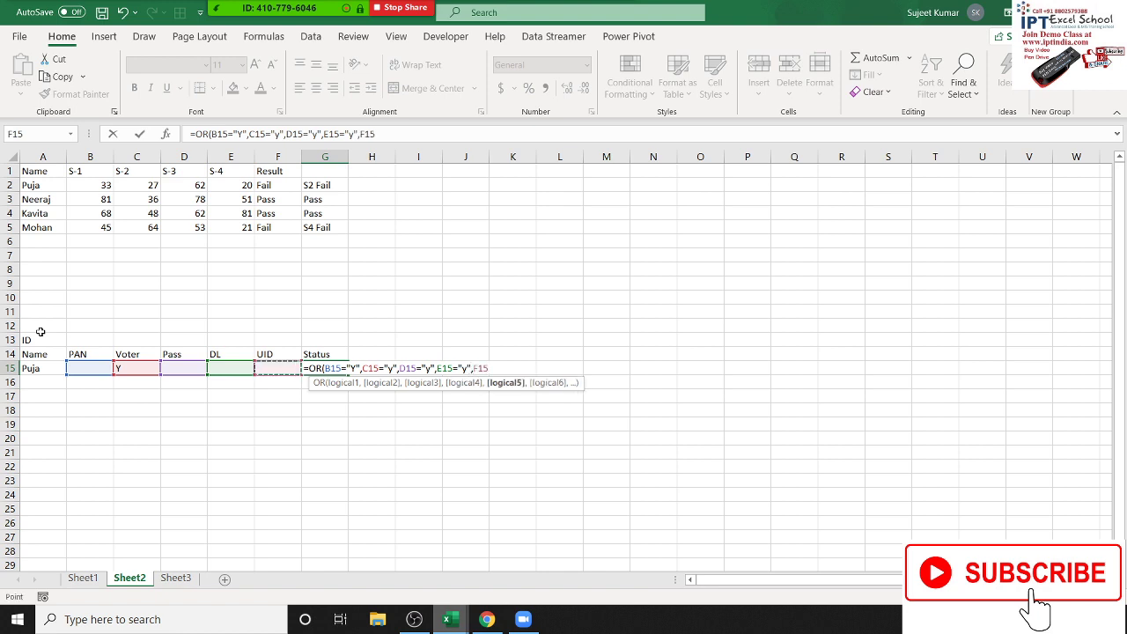
pyautogui.press('Left')
pyautogui.press('Right')
pyautogui.write('="y')
pyautogui.write('")')
# Wrap G15's OR test in IF returning "OK" or "Pending", so G15 shows OK.
pyautogui.hotkey('ctrl', 'Return')
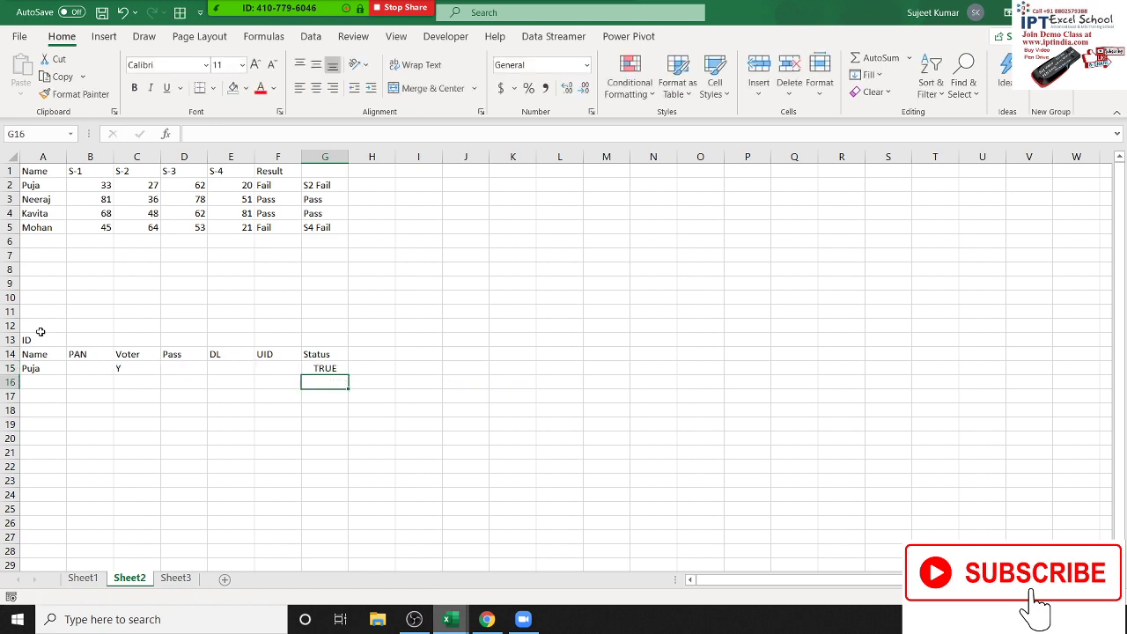
pyautogui.press('F2')
pyautogui.press('Left')
pyautogui.press('Left')
pyautogui.press('Left')
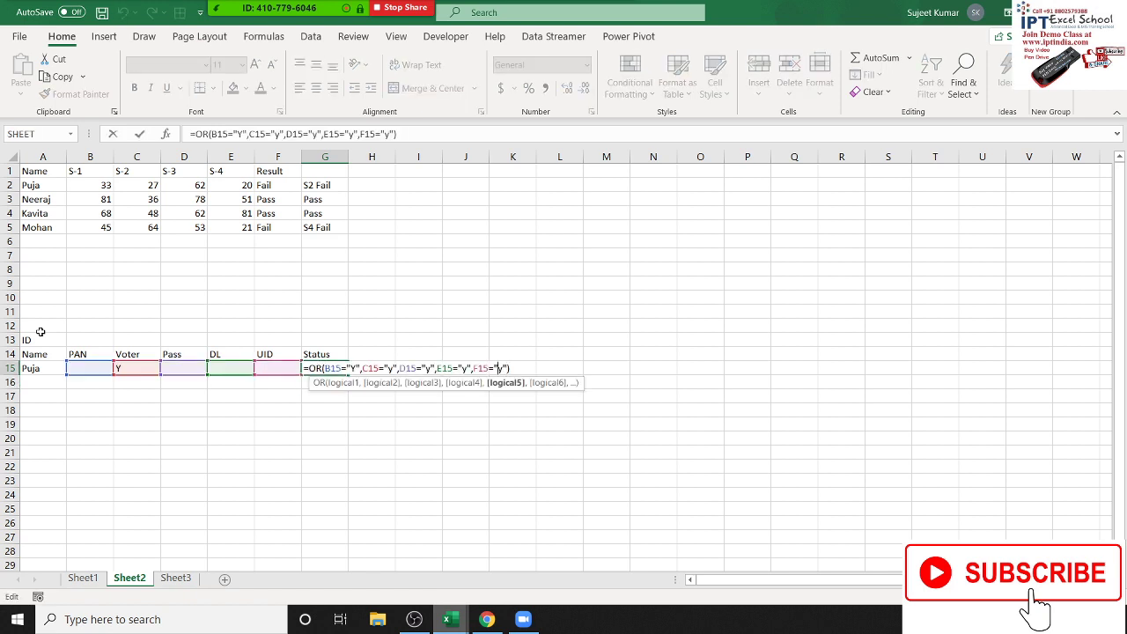
pyautogui.press('Left')
pyautogui.press('Left')
pyautogui.press('Left')
pyautogui.press('Left')
pyautogui.press('Left')
pyautogui.press('Left')
pyautogui.press('Left')
pyautogui.press('Left')
pyautogui.press('Left')
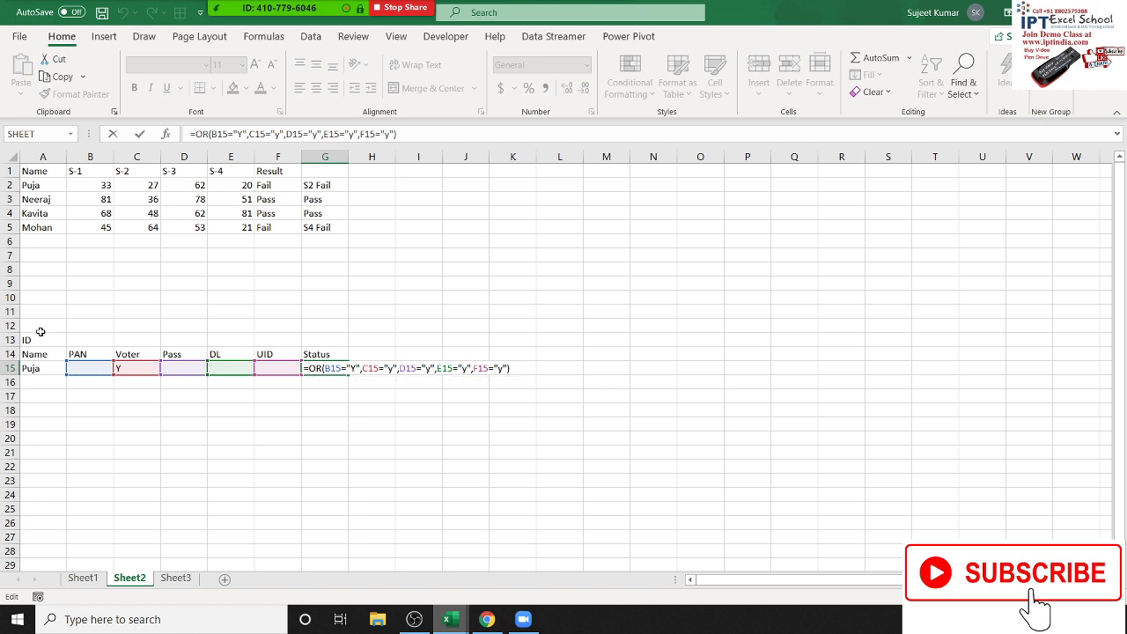
pyautogui.write('if')
pyautogui.press('Down')
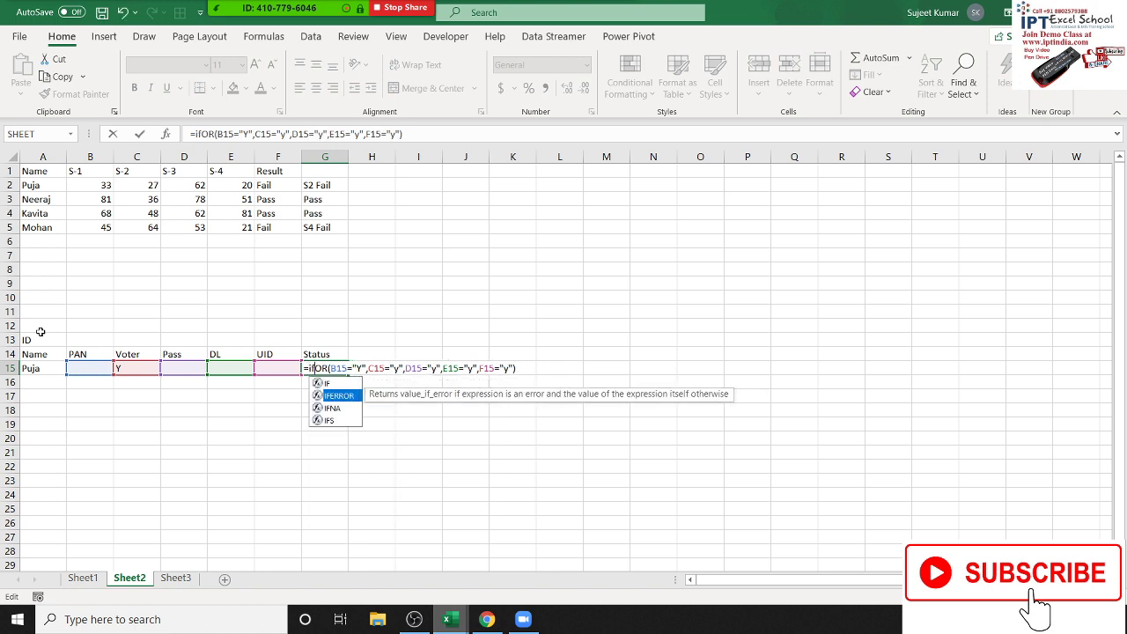
pyautogui.press('Up')
pyautogui.press('Tab')
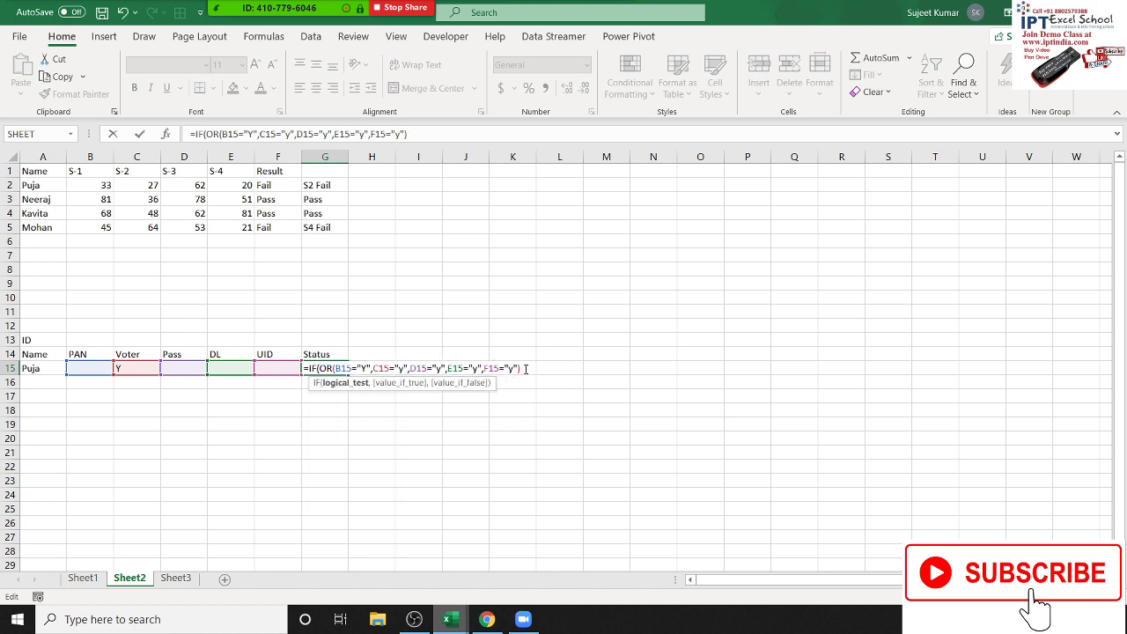
pyautogui.write(',"OK')
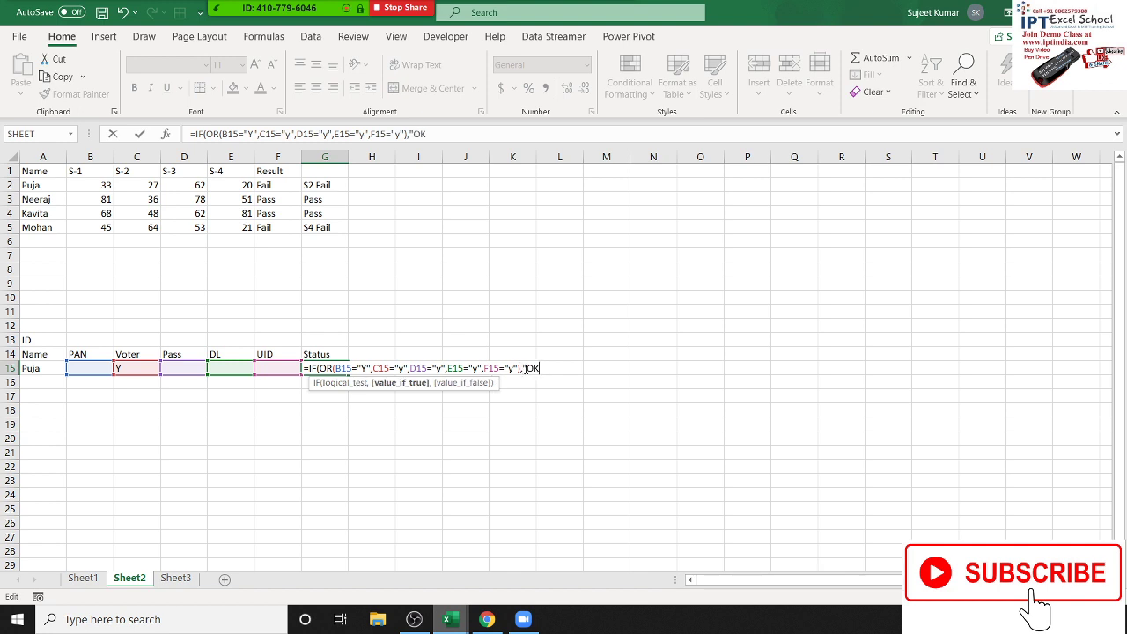
pyautogui.write('","')
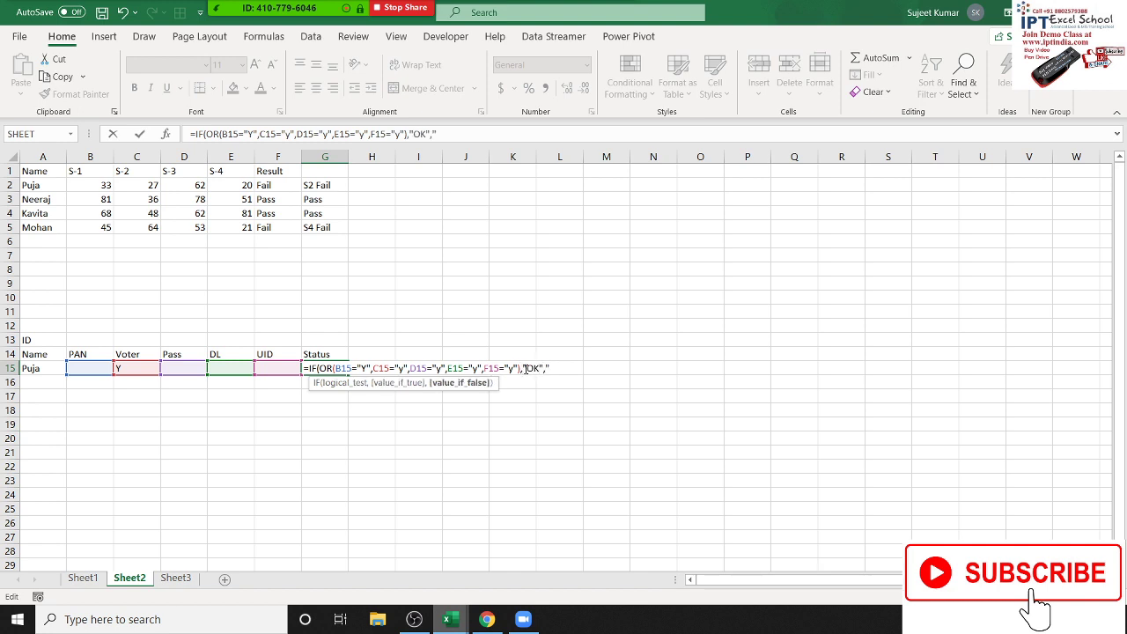
pyautogui.write('Pe')
pyautogui.write('nd')
pyautogui.write('ing')
pyautogui.write('")')
pyautogui.hotkey('ctrl', 'Return')
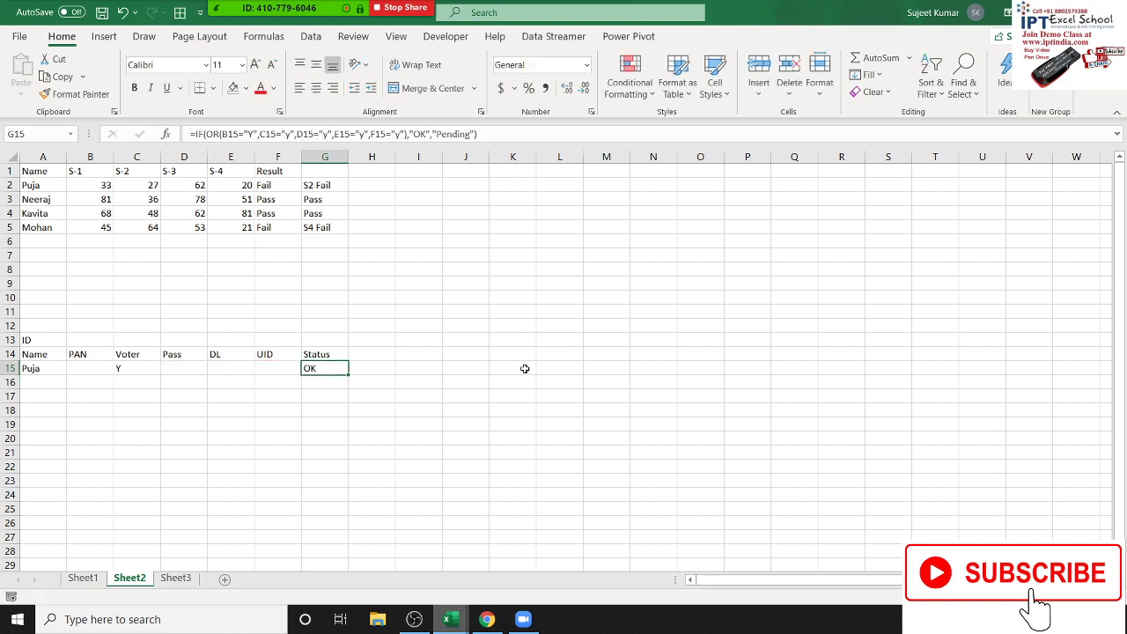
pyautogui.press('Right')
# In H15, start =IF(B15="y","OK", leaving room for the false case.
pyautogui.write('=')
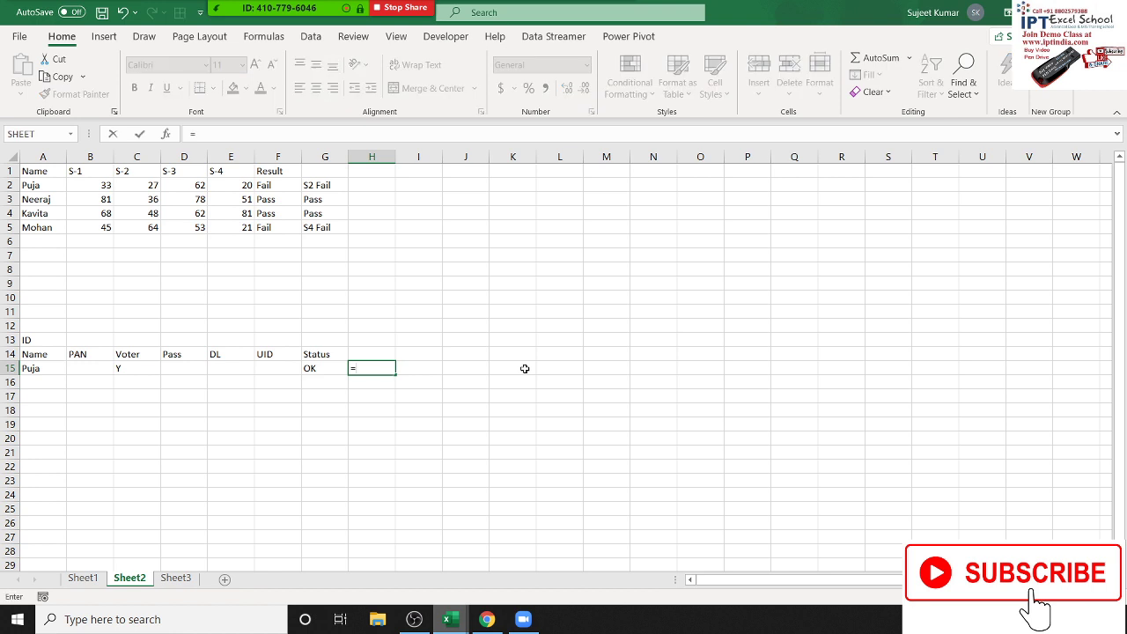
pyautogui.write('IF(')
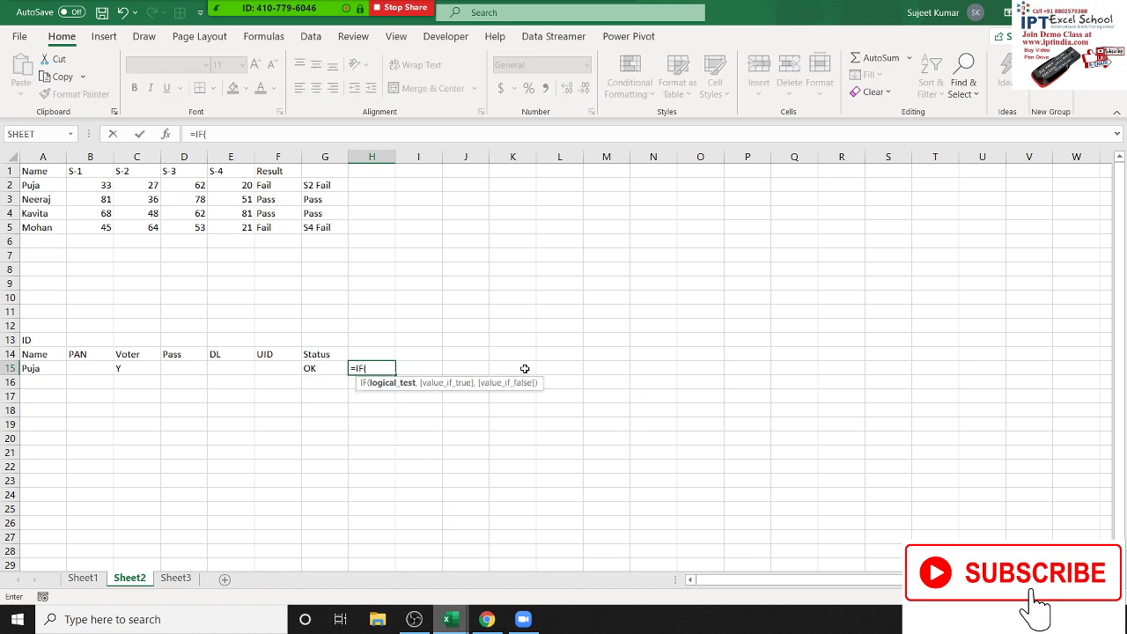
pyautogui.click(78, 370)
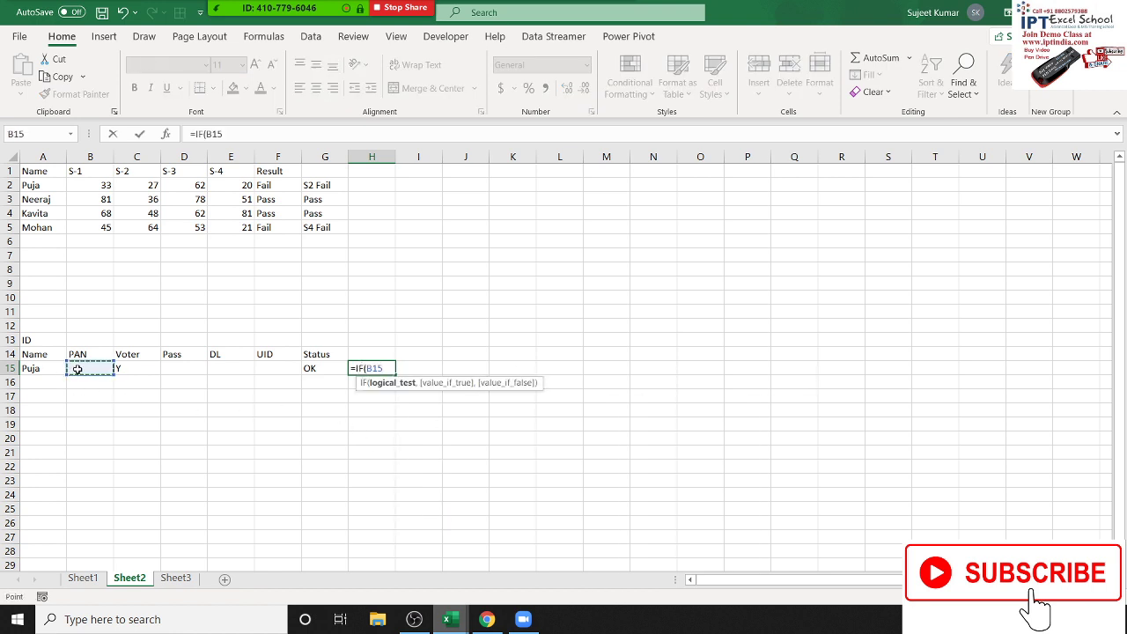
pyautogui.write('="y"')
pyautogui.write(',"')
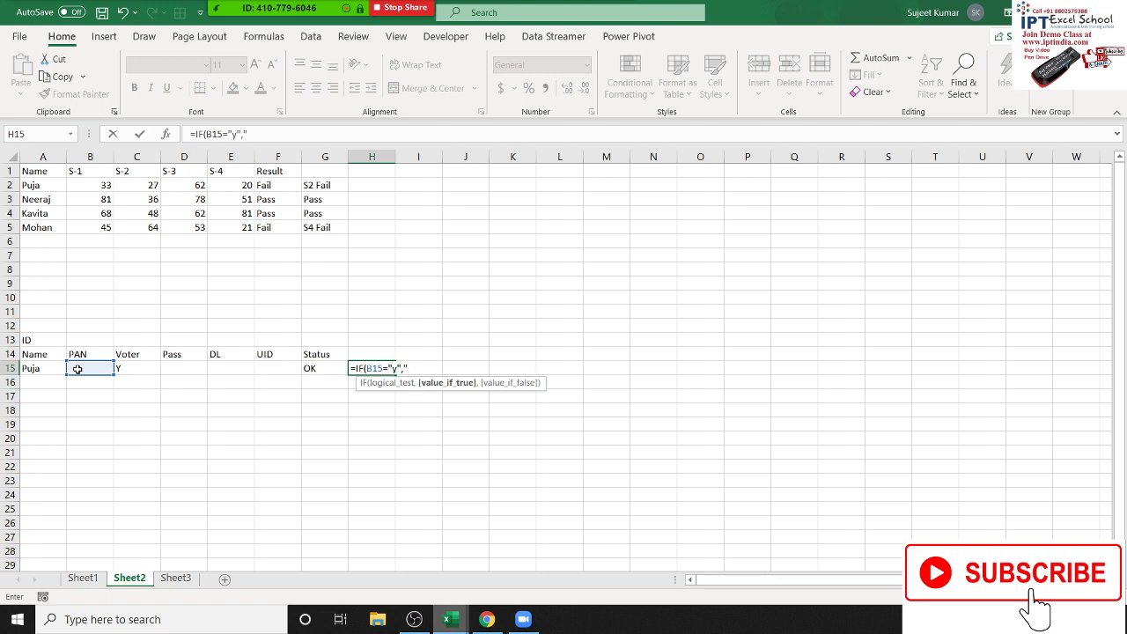
pyautogui.write('OK"')
pyautogui.write(',')
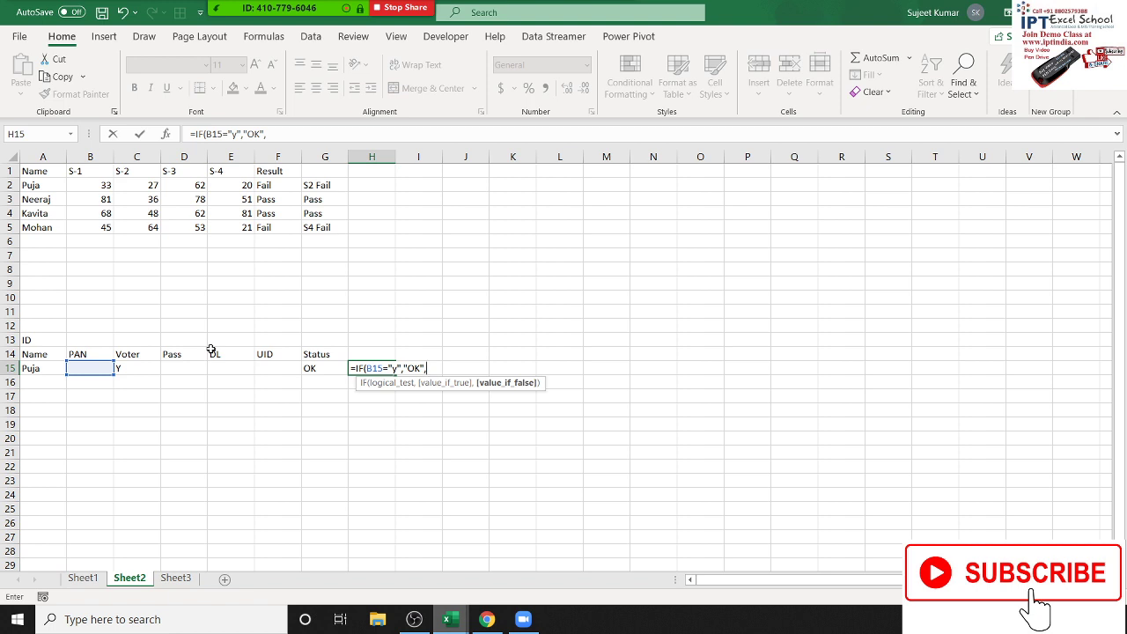
# Nest IF tests for C15 and D15 equal to "y" returning OK, then begin the E15 check.
pyautogui.write('IF')
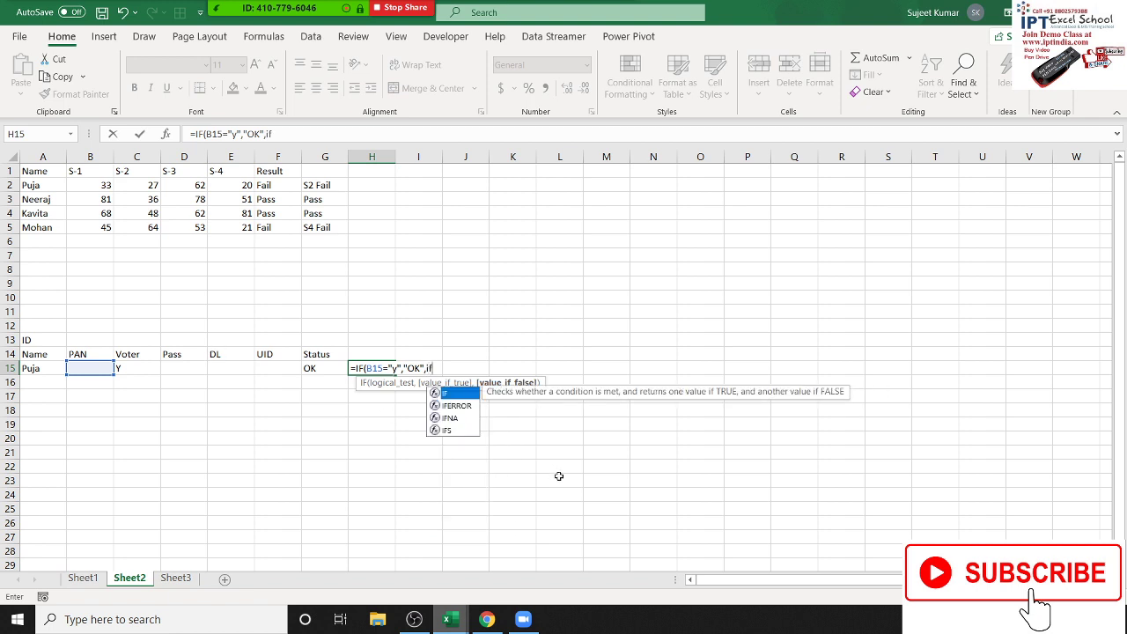
pyautogui.write('(')
pyautogui.click(141, 368)
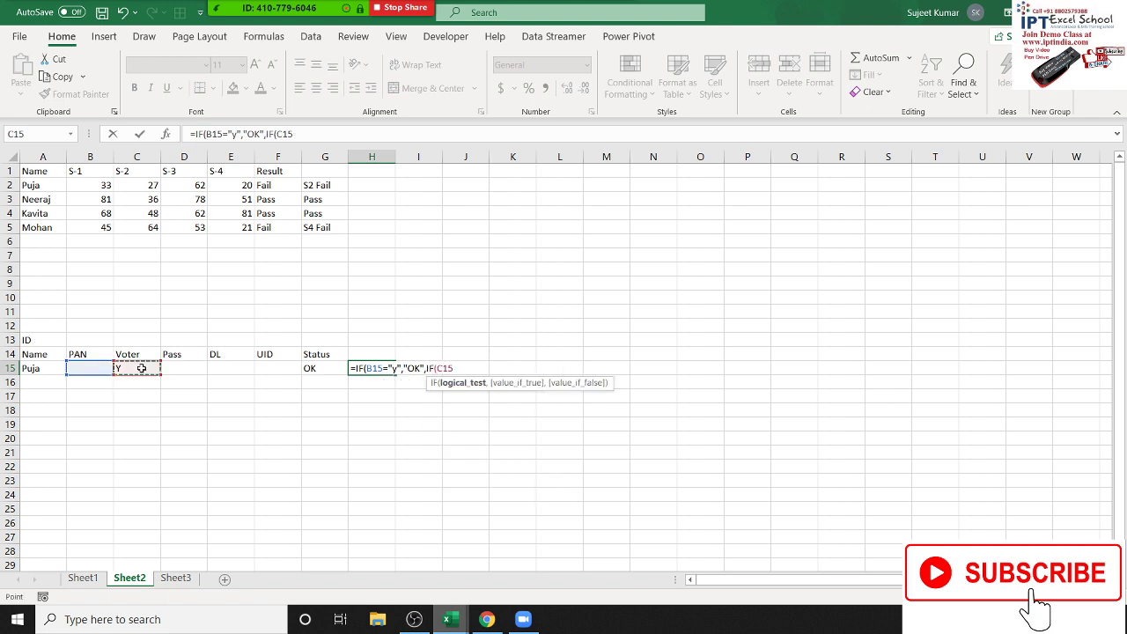
pyautogui.write('="y"')
pyautogui.write(',"OK')
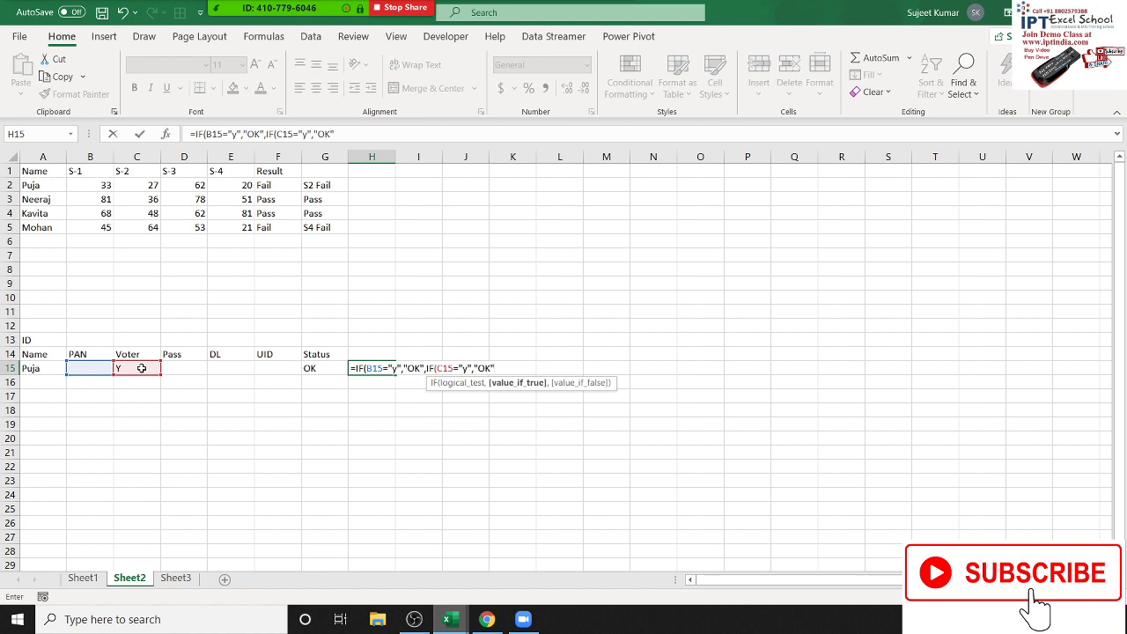
pyautogui.write('",IF(')
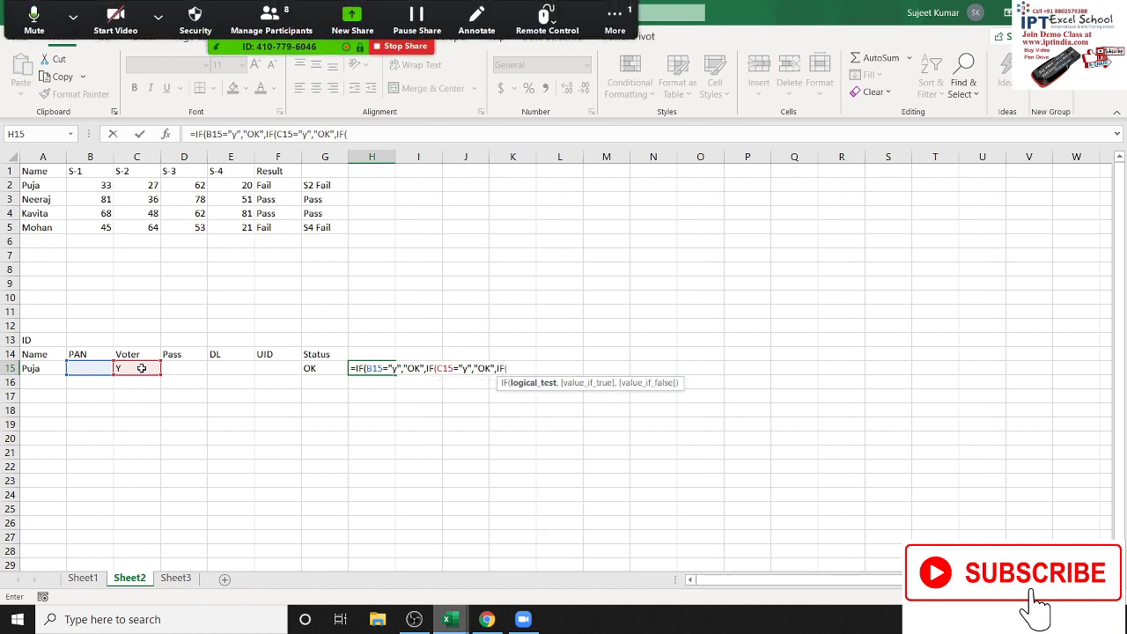
pyautogui.press('Left')
pyautogui.press('Left')
pyautogui.press('Left')
pyautogui.press('Left')
pyautogui.write('=')
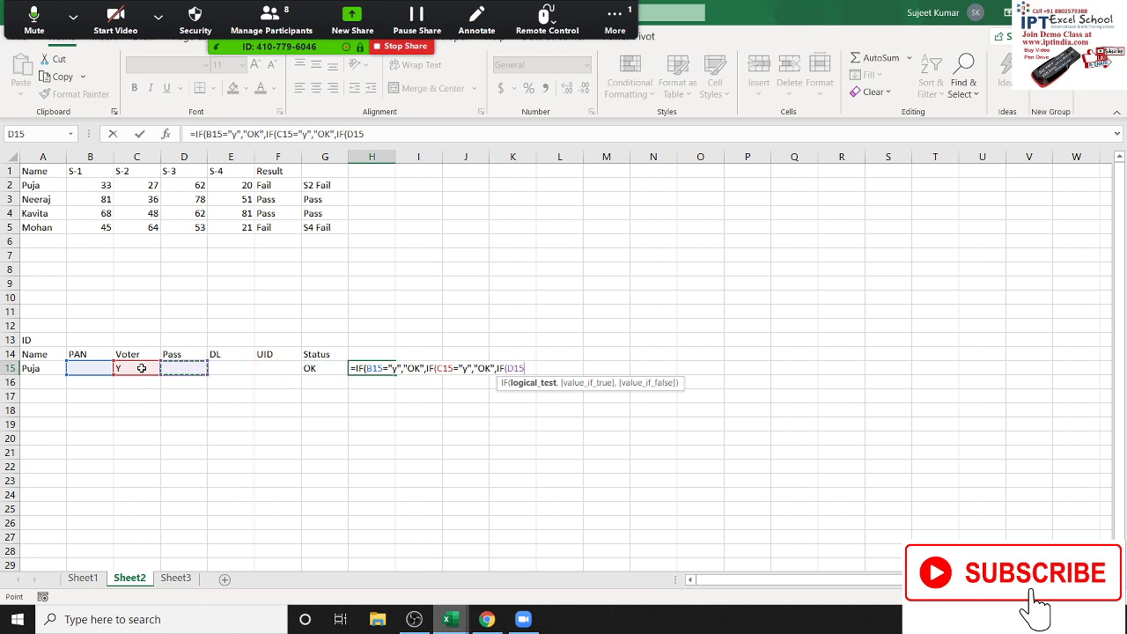
pyautogui.write('"y')
pyautogui.write('","')
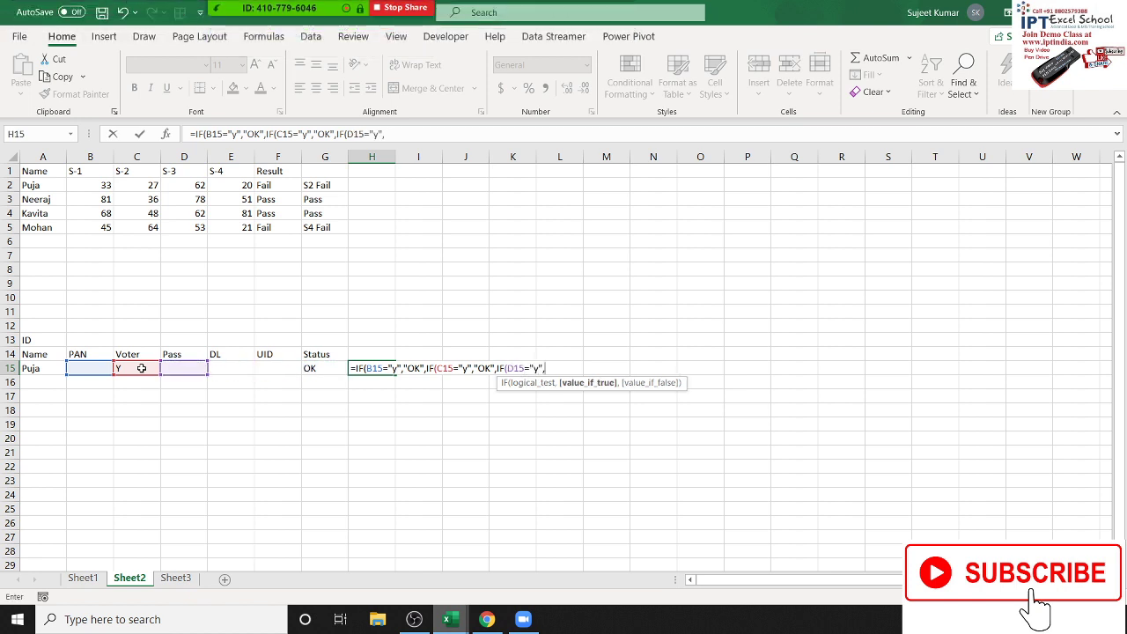
pyautogui.write('o')
pyautogui.write('k",')
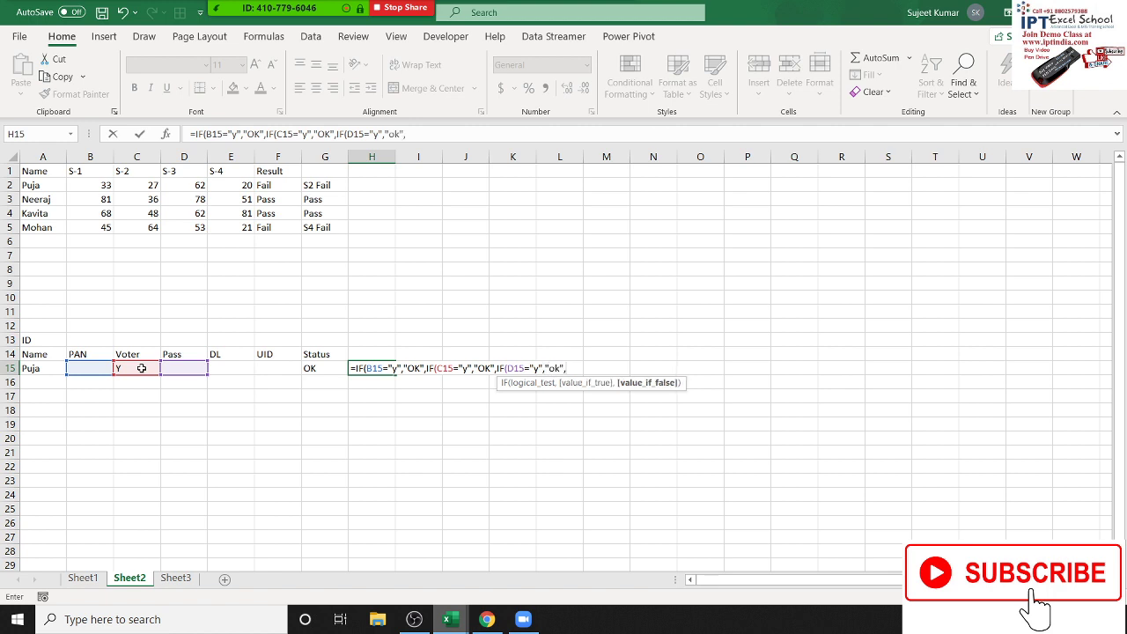
pyautogui.write('IF')
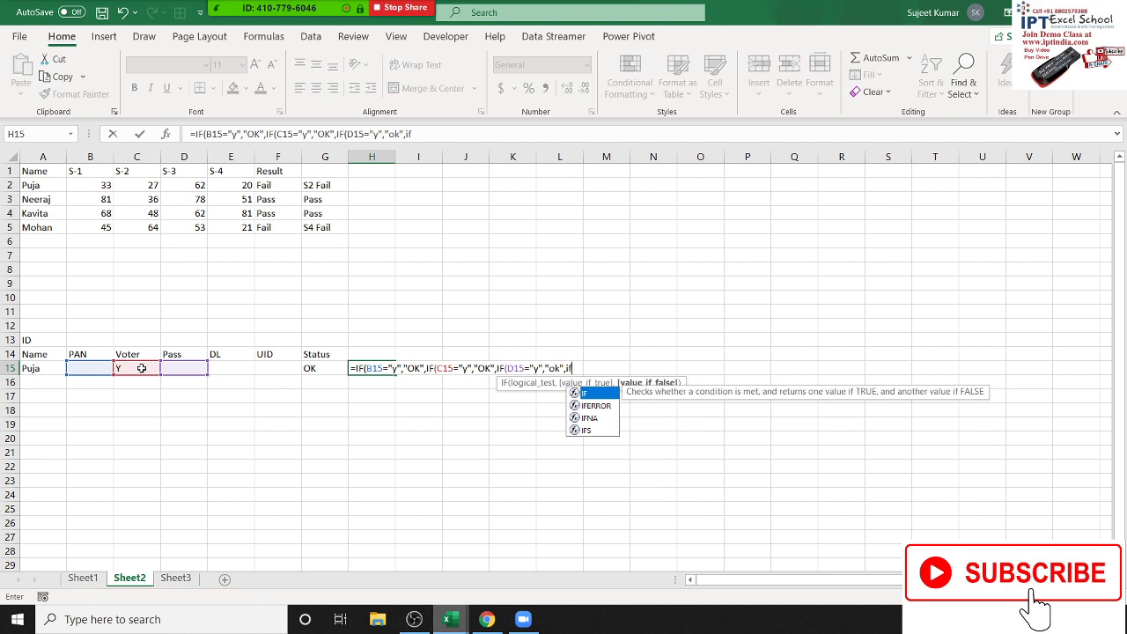
pyautogui.write('(')
pyautogui.press('Left')
pyautogui.press('Left')
pyautogui.press('Left')
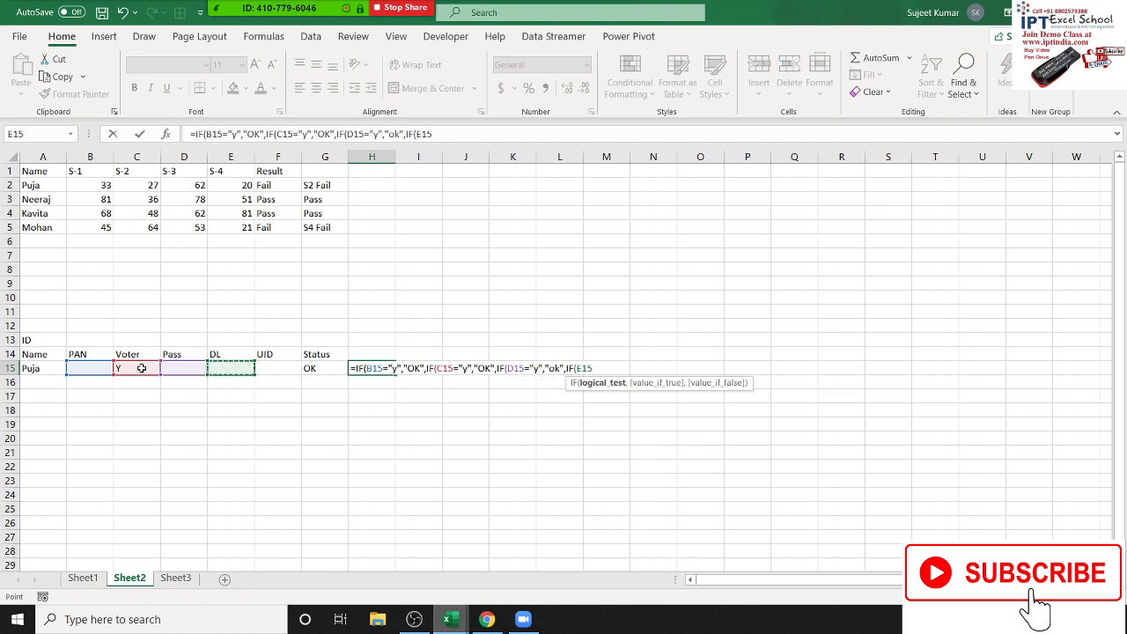
pyautogui.write('="OK')
pyautogui.press('BackSpace')
pyautogui.press('BackSpace')
pyautogui.write('y",')
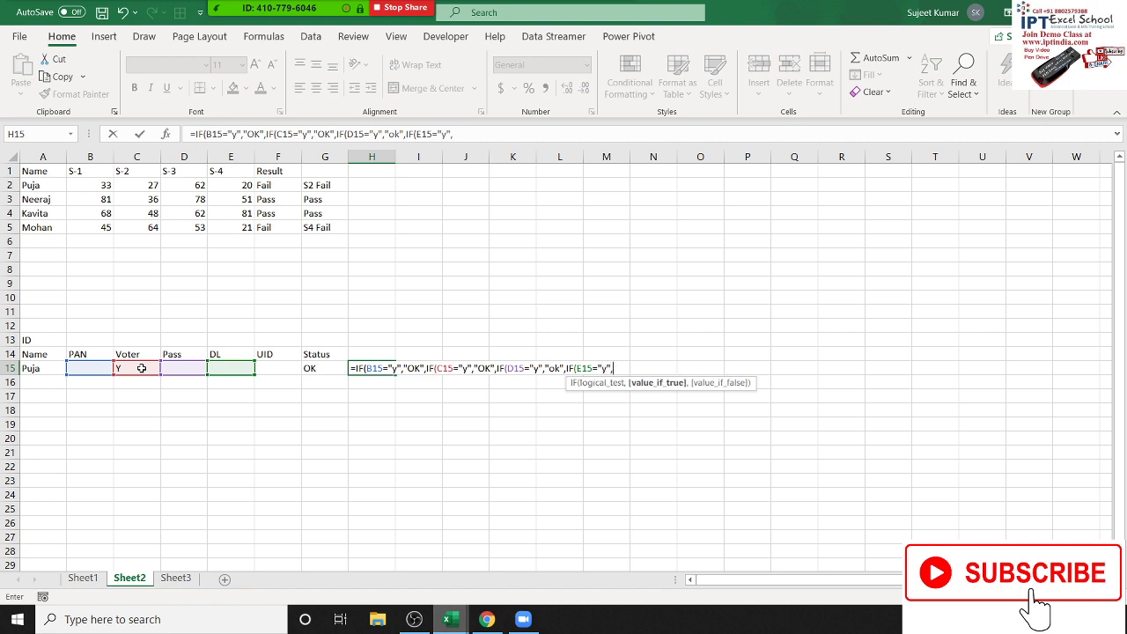
pyautogui.write('"OK')
pyautogui.write('",')
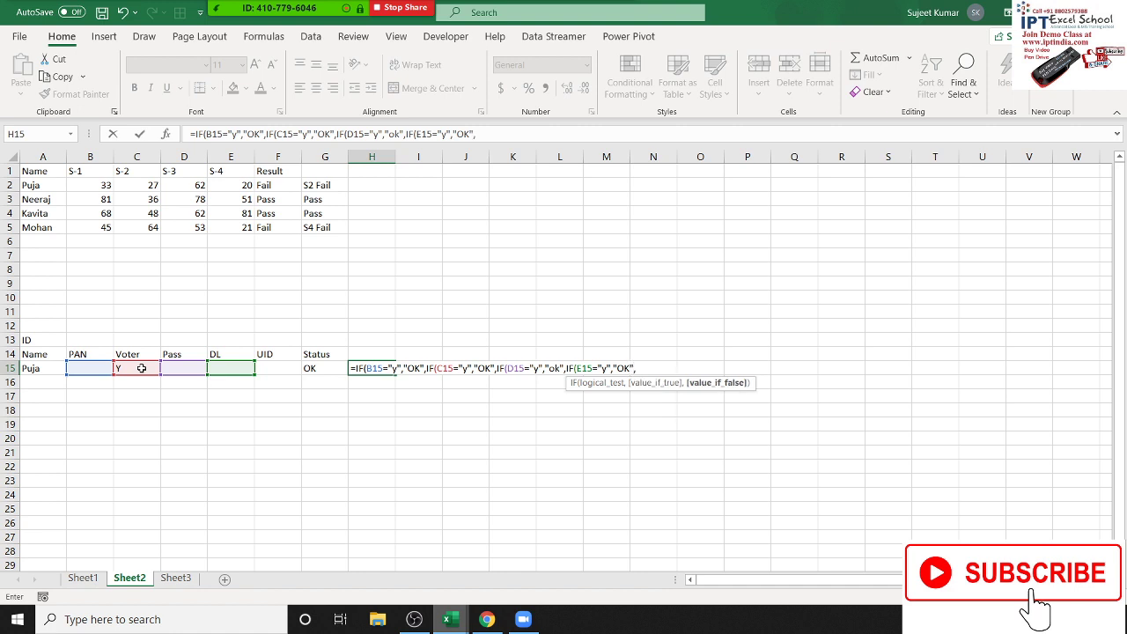
pyautogui.write('F15=')
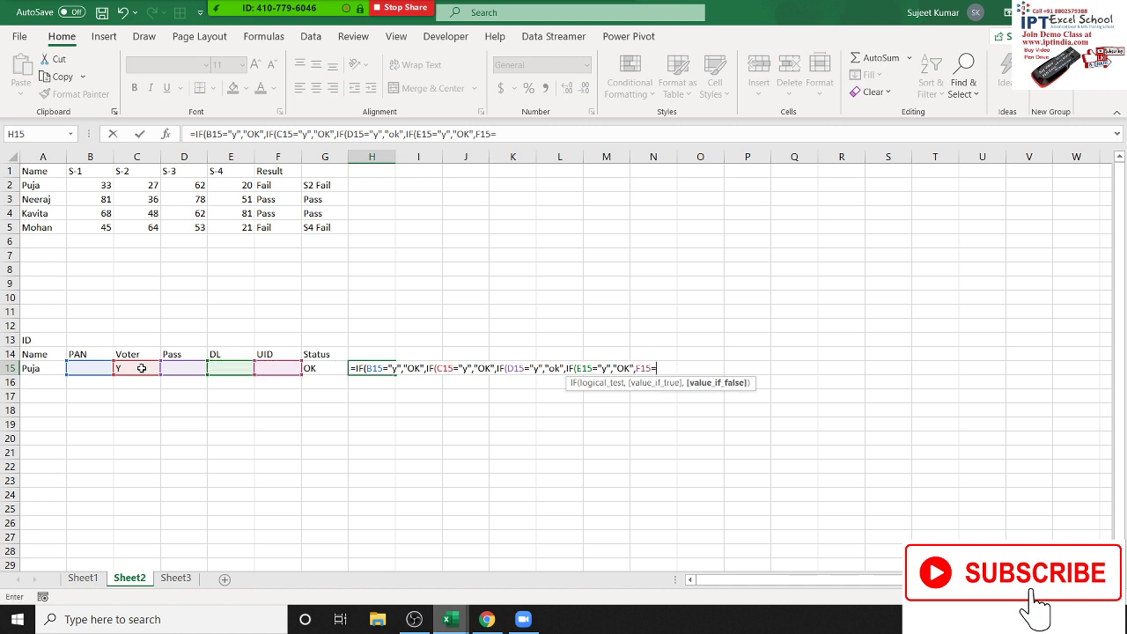
pyautogui.write('"y')
# End H15's nested IF with IF(F15="y","OK","Pending"), fix the Pending typo, and recheck the formula.
pyautogui.press('BackSpace')
pyautogui.press('BackSpace')
pyautogui.press('BackSpace')
pyautogui.press('BackSpace')
pyautogui.press('BackSpace')
pyautogui.press('BackSpace')
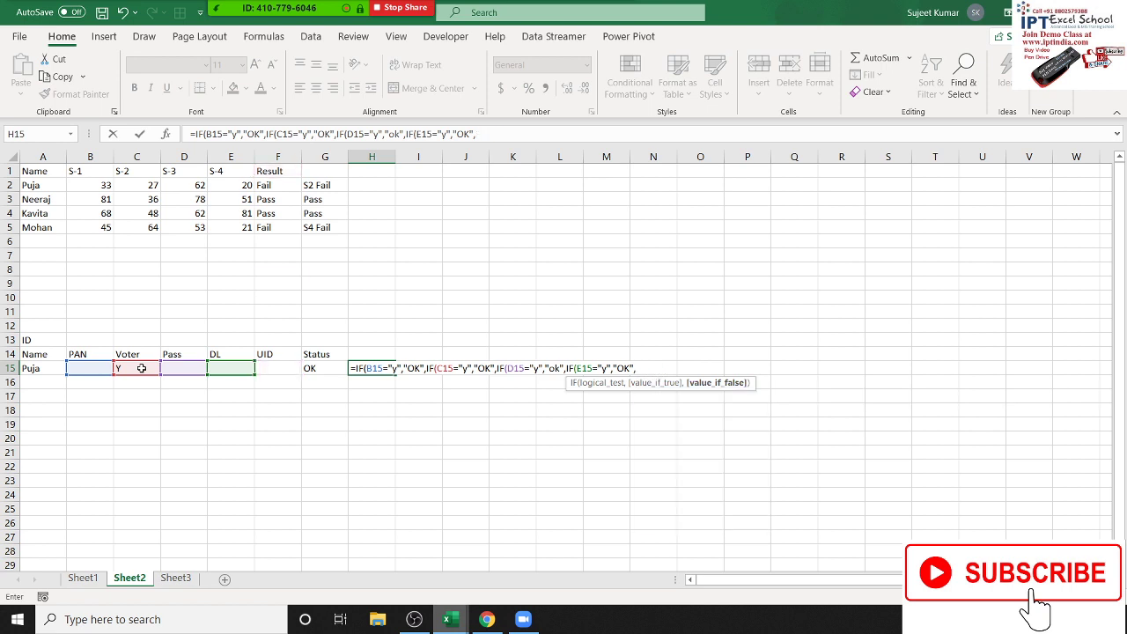
pyautogui.write('IF(')
pyautogui.press('Left')
pyautogui.press('Left')
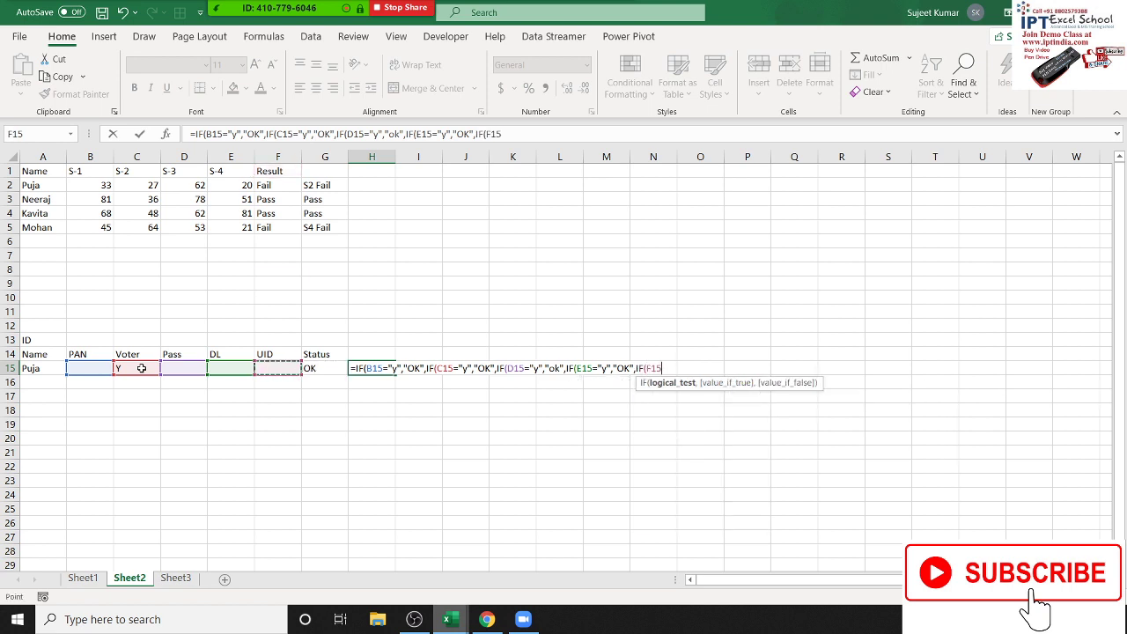
pyautogui.write('="y')
pyautogui.write('","')
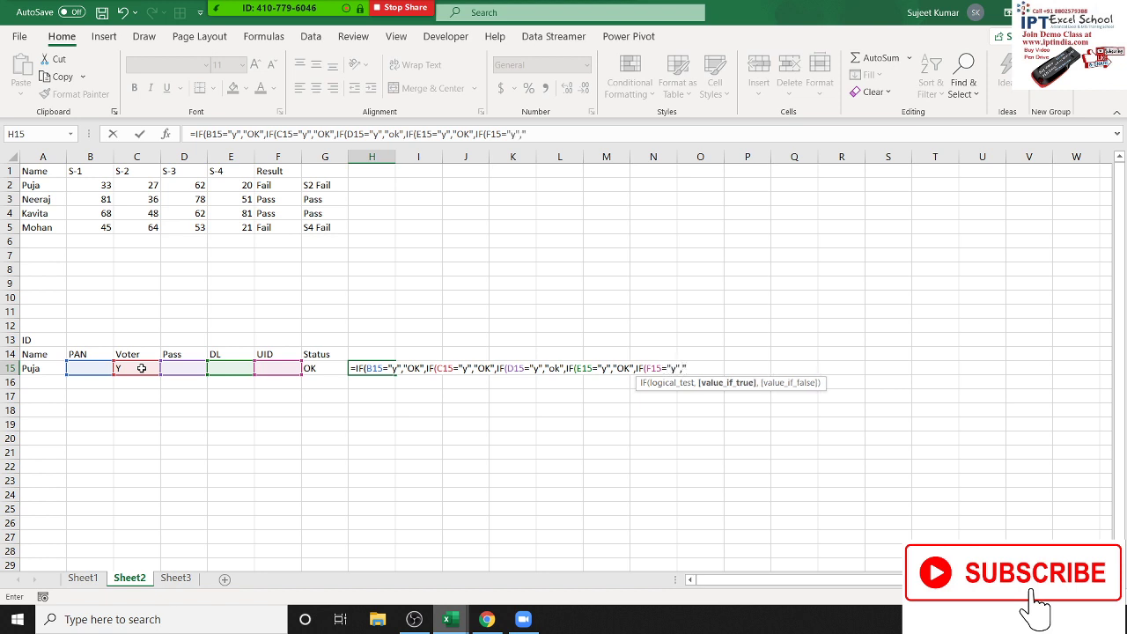
pyautogui.write('OK"')
pyautogui.write(',"')
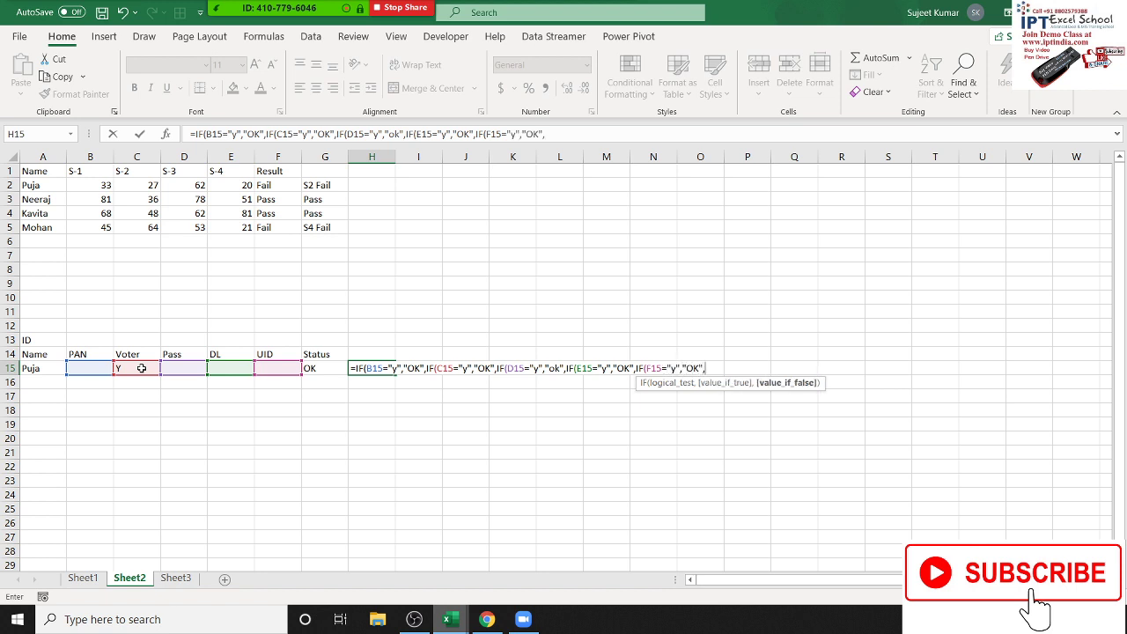
pyautogui.write('P')
pyautogui.write('edn')
pyautogui.write('d')
pyautogui.press('BackSpace')
pyautogui.press('BackSpace')
pyautogui.press('BackSpace')
pyautogui.write('nd')
pyautogui.write('ing')
pyautogui.press('Return')
pyautogui.press('Return')
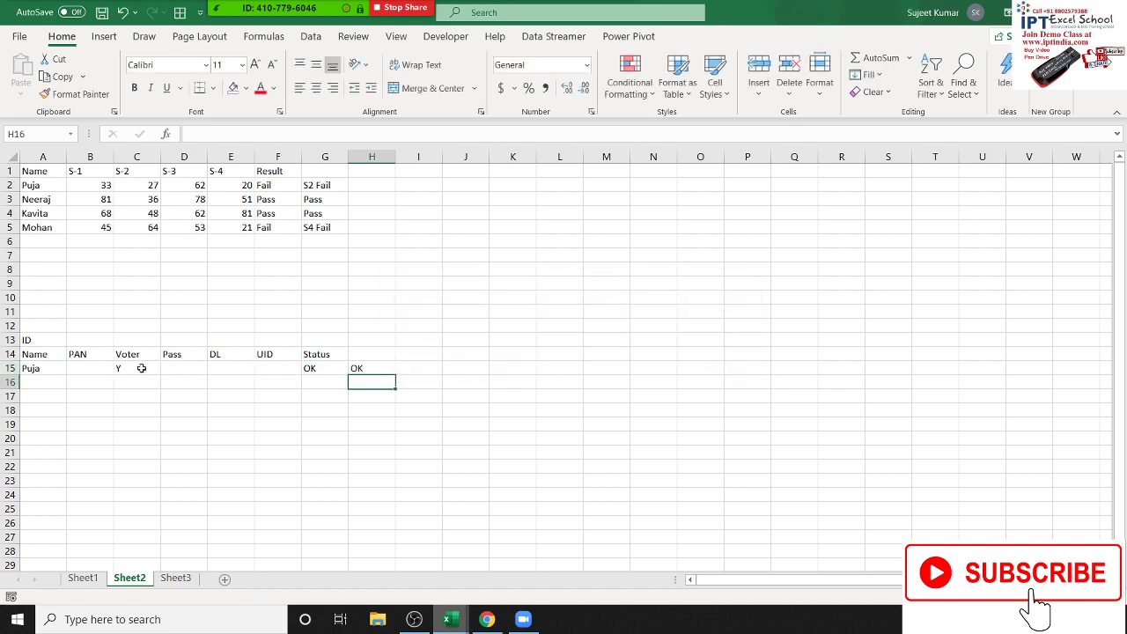
pyautogui.press('F2')
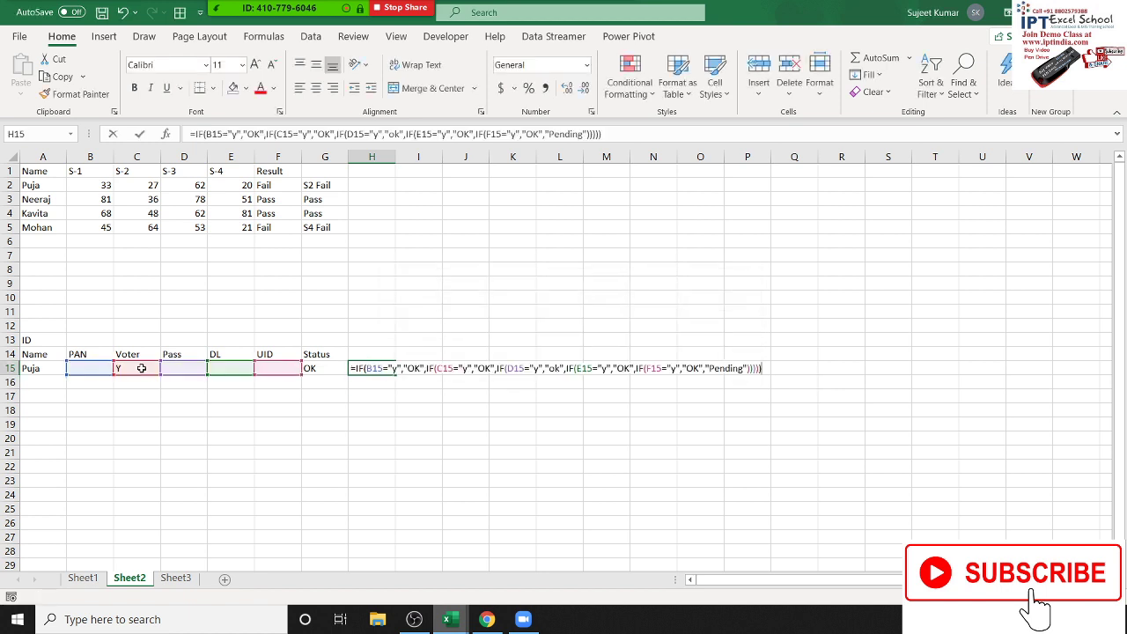
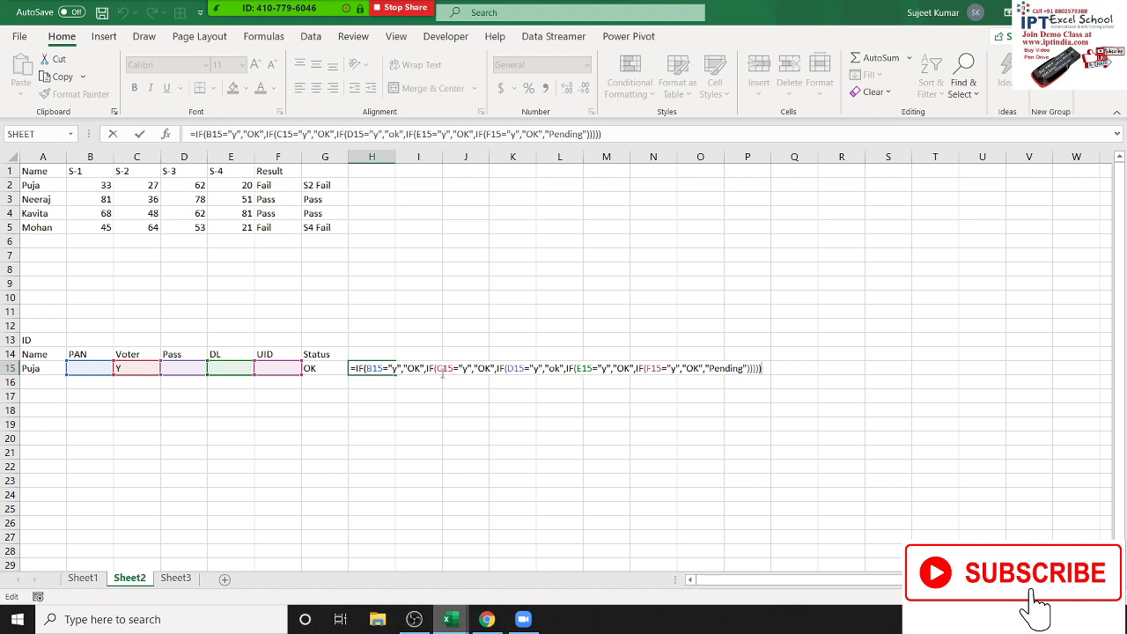
# Review the B15, C15 and D15 nested IF arguments in H15's formula.
pyautogui.click(402, 370)
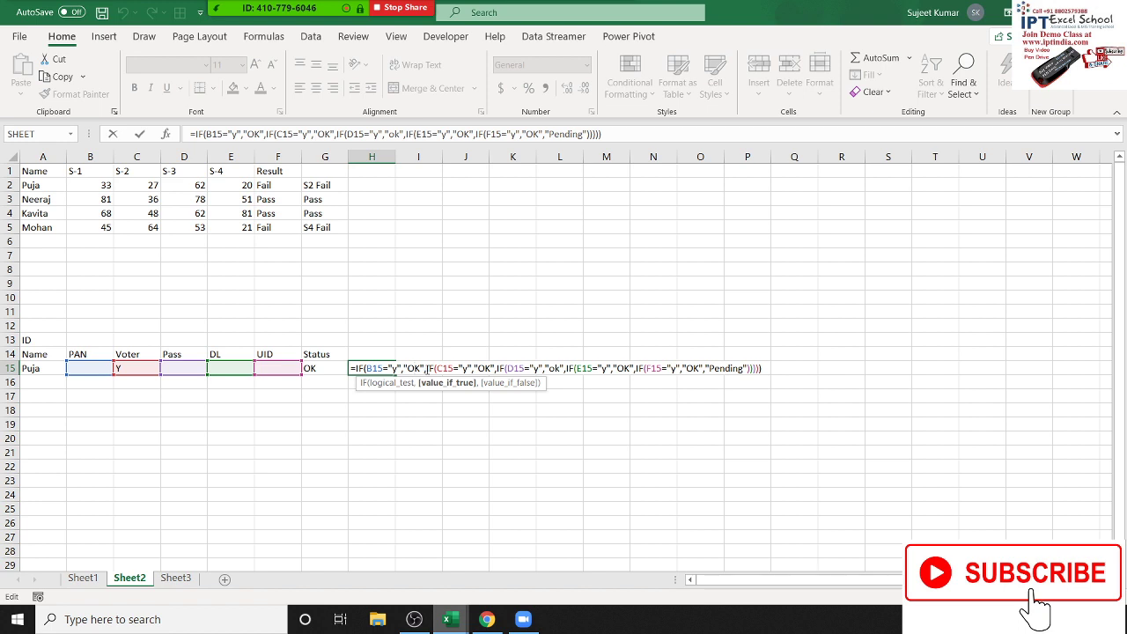
pyautogui.moveTo(426, 368); pyautogui.dragTo(774, 369)
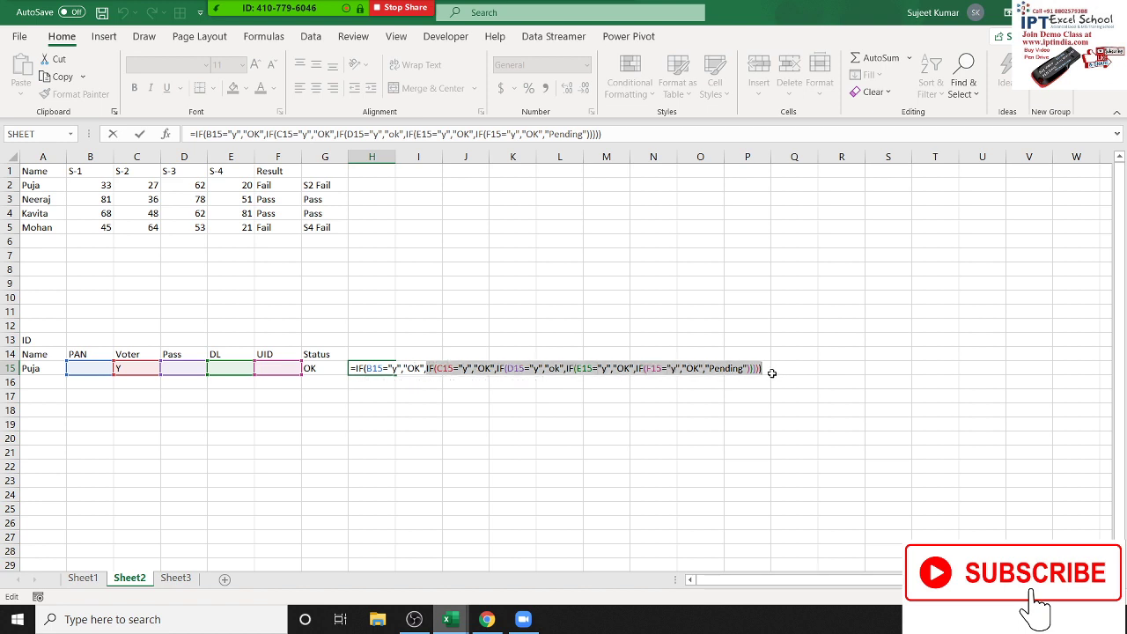
pyautogui.click(442, 370)
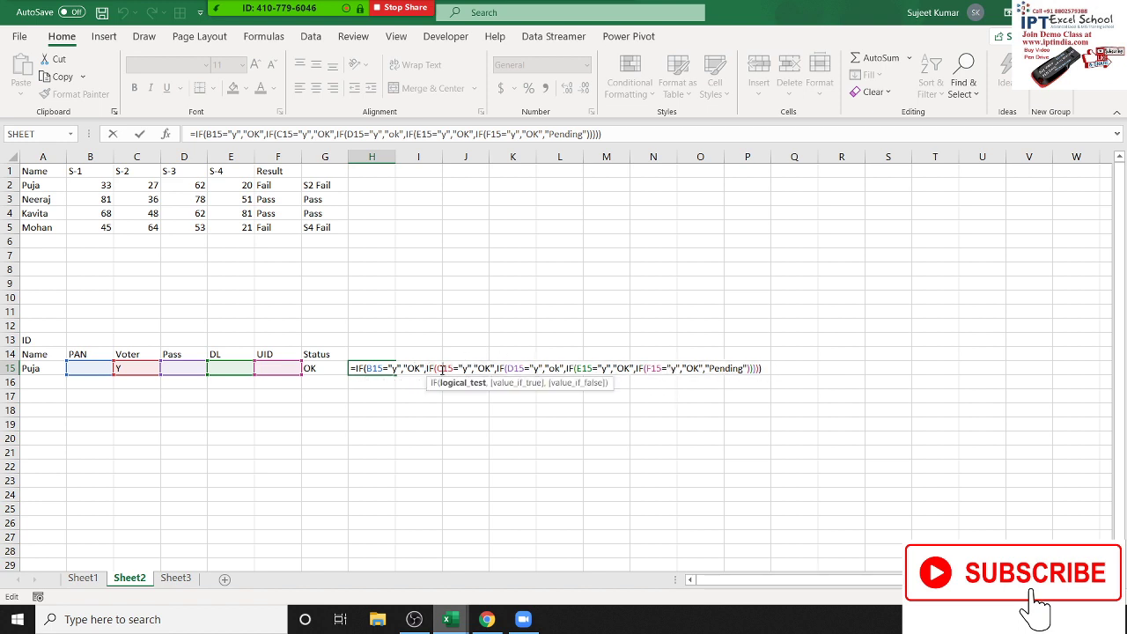
pyautogui.click(484, 368)
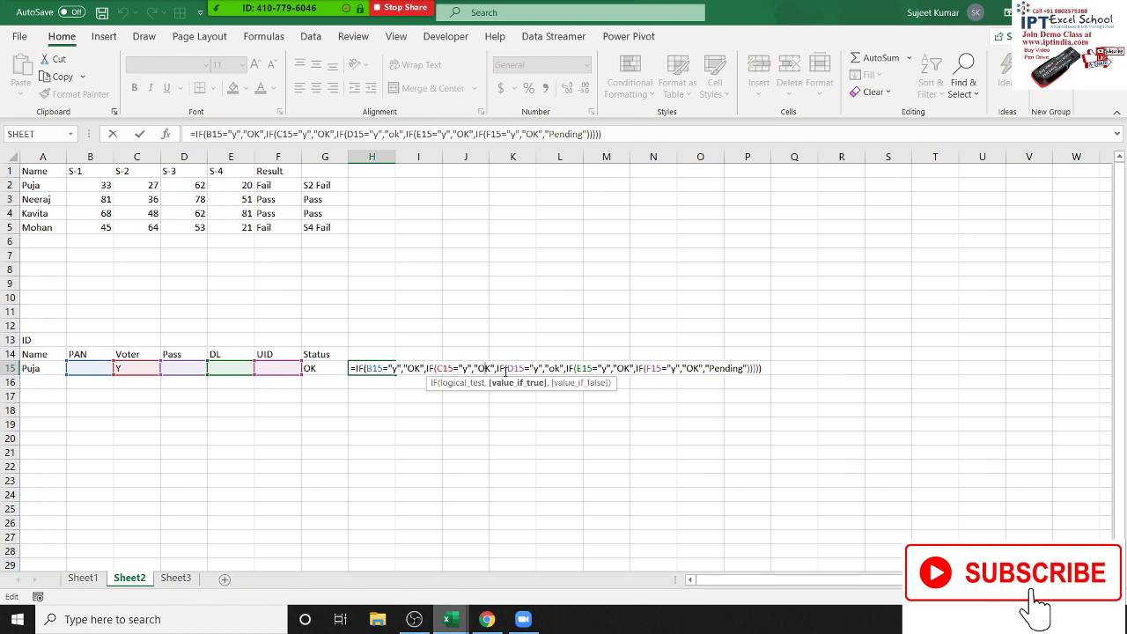
pyautogui.moveTo(501, 369); pyautogui.dragTo(779, 369)
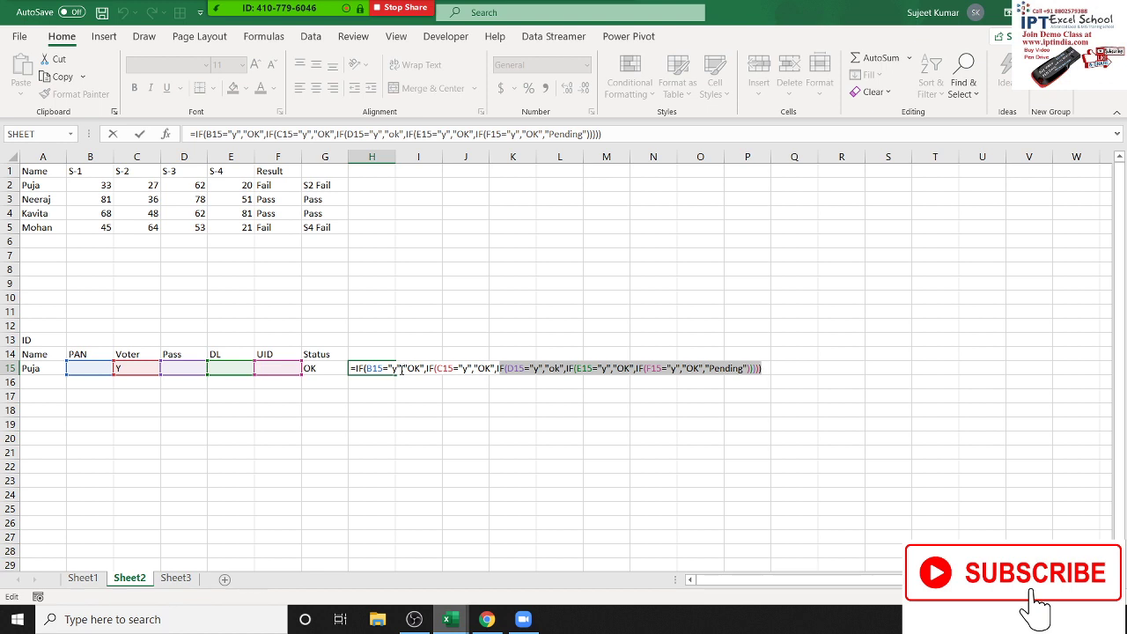
# Commit H15's formula so it shows OK, and view G2's nested IF unchanged for comparison.
pyautogui.doubleClick(412, 368)
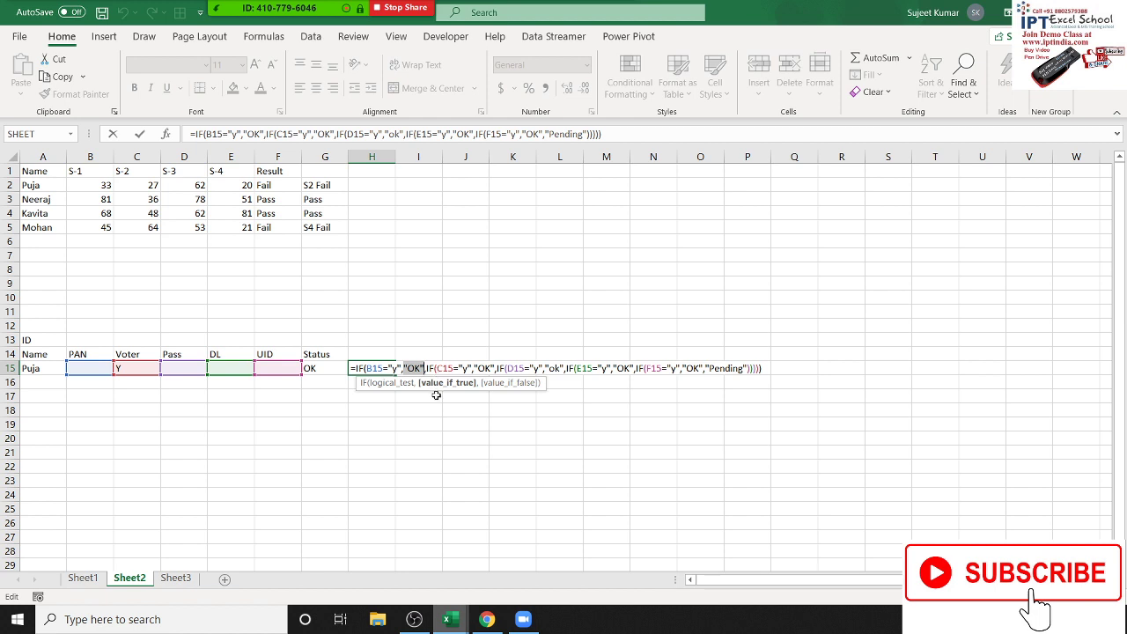
pyautogui.press('Return')
pyautogui.doubleClick(328, 186)
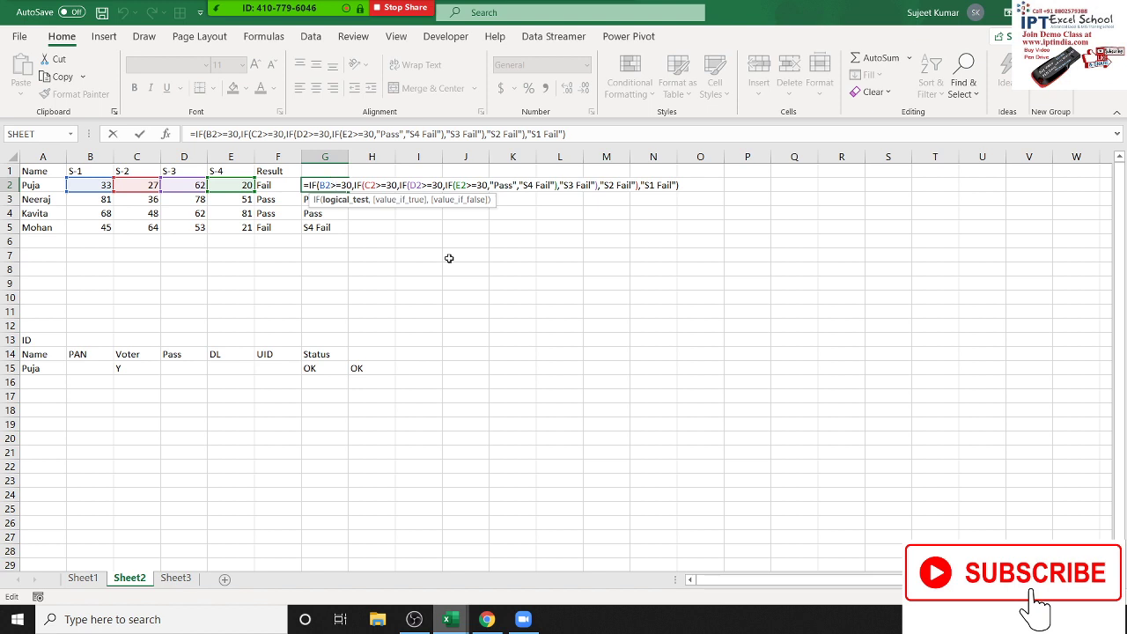
pyautogui.press('Escape')
# Fill the PAN header in B14 with red.
pyautogui.click(94, 369)
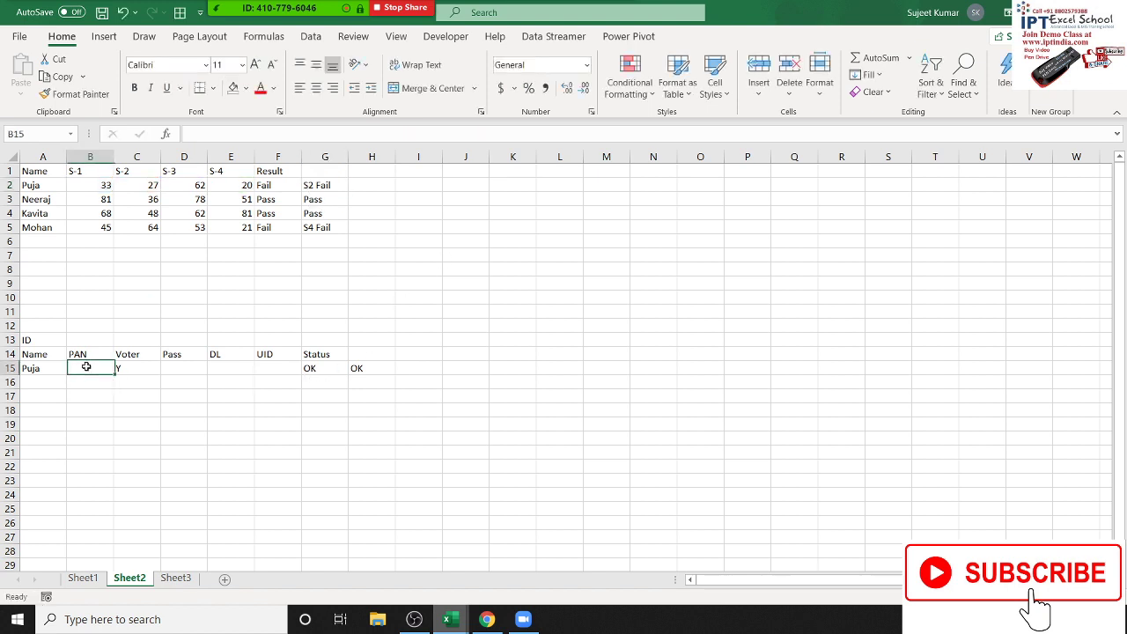
pyautogui.click(87, 354)
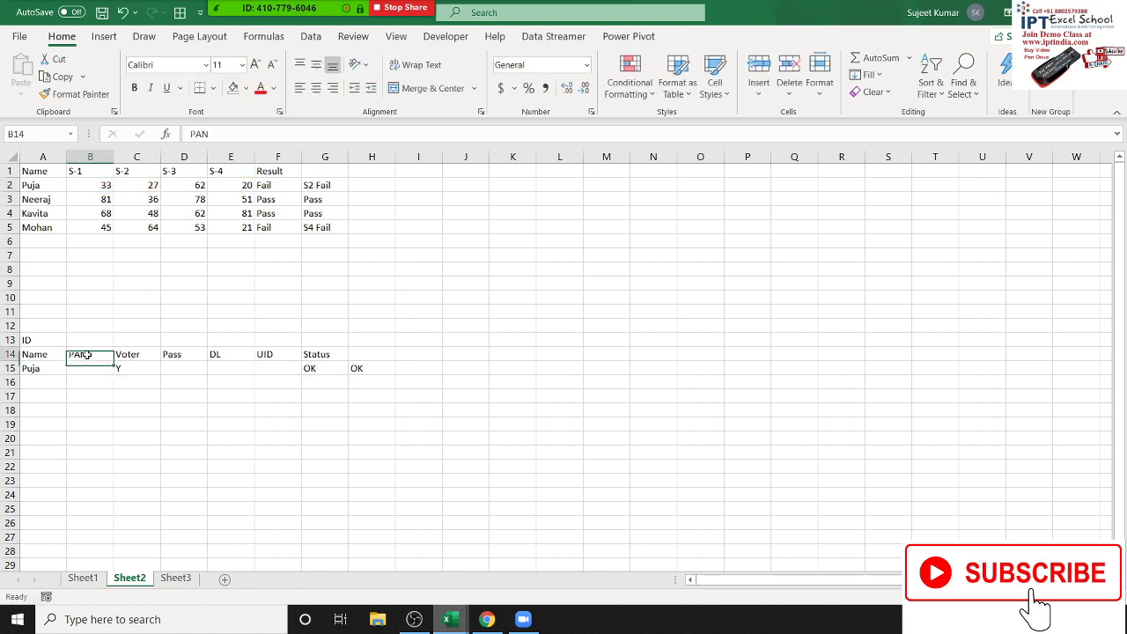
pyautogui.click(245, 89)
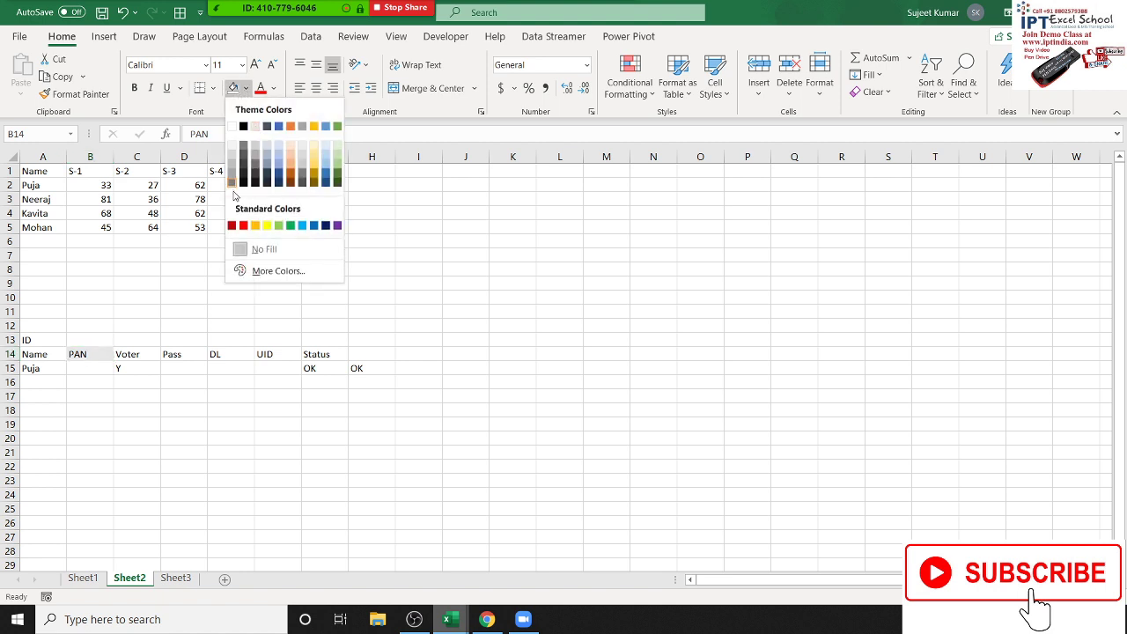
pyautogui.click(246, 227)
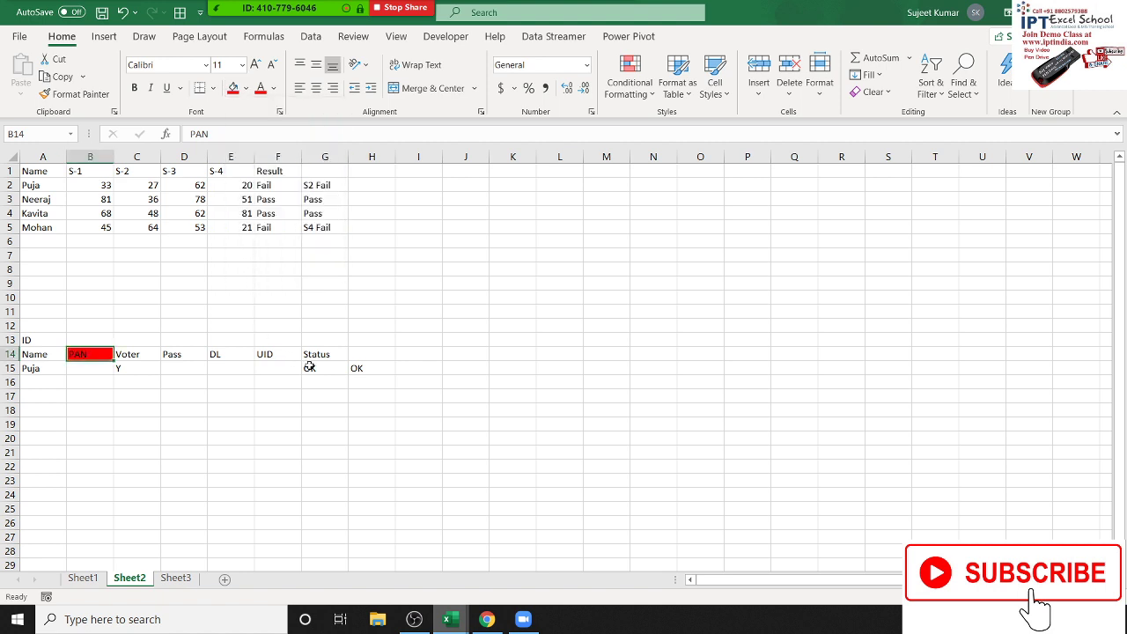
# Enter Y as the PAN value in B15.
pyautogui.click(140, 368)
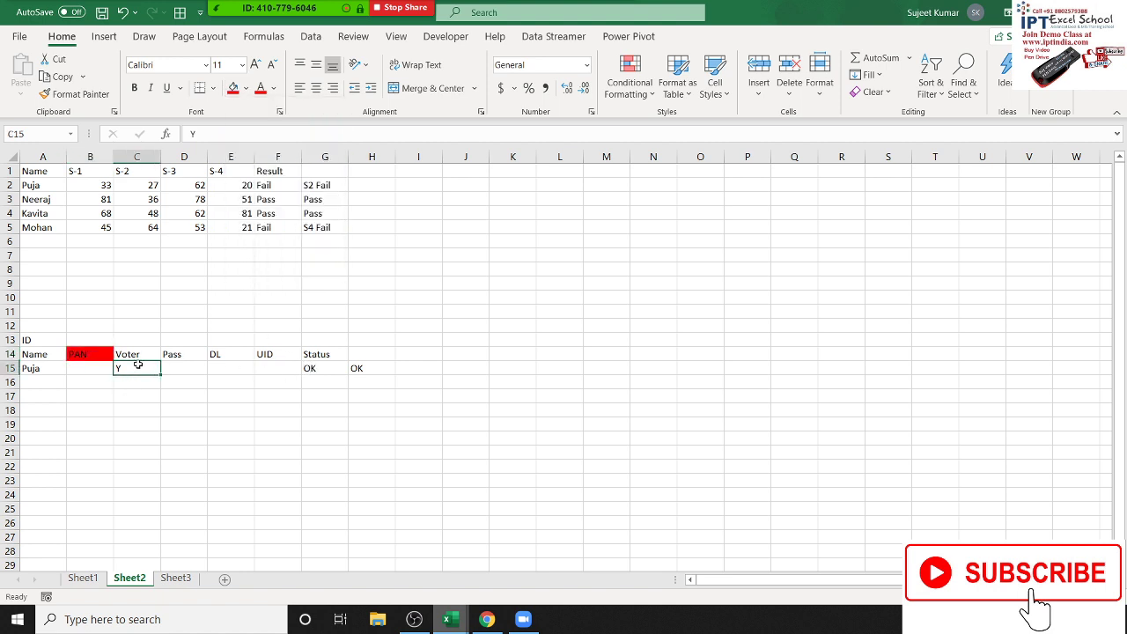
pyautogui.click(105, 367)
pyautogui.write('Y')
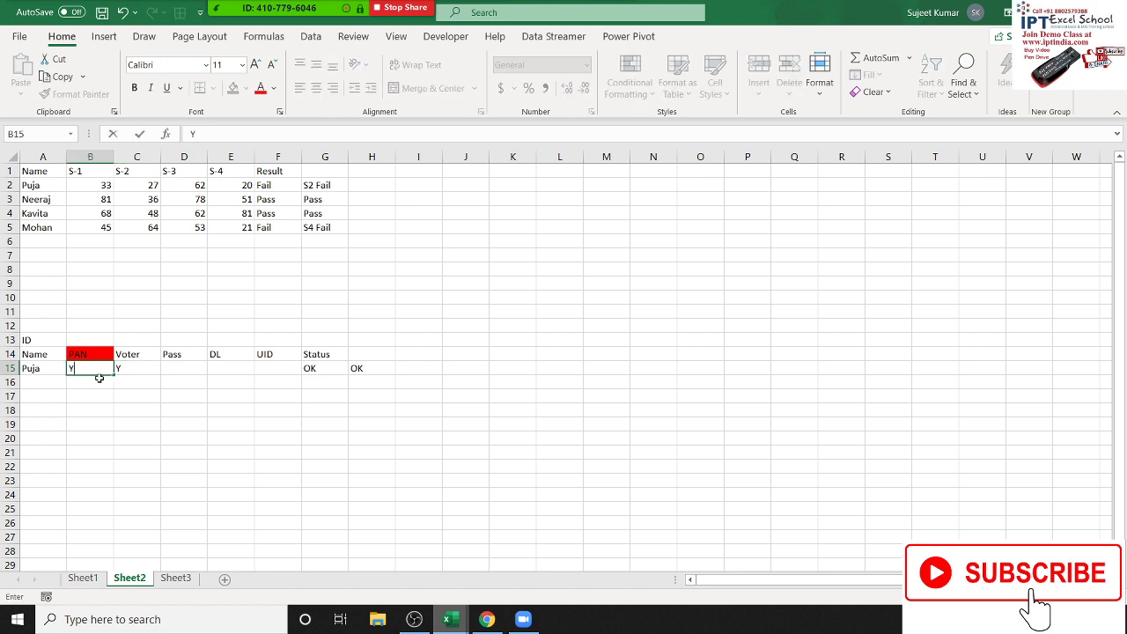
pyautogui.click(277, 408)
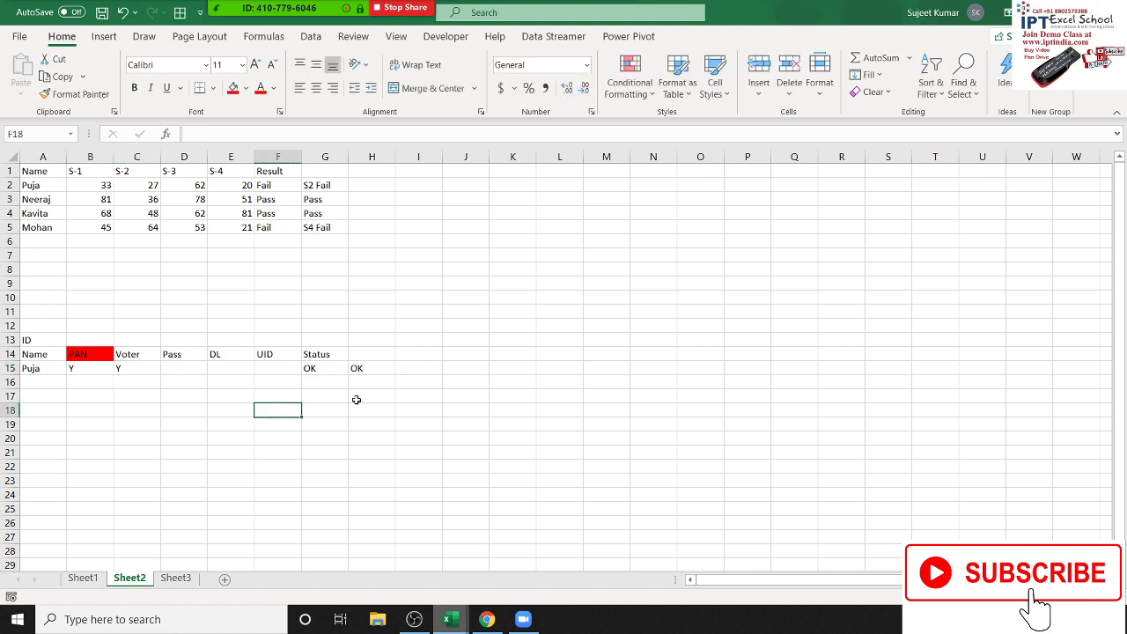
pyautogui.click(313, 382)
# Start G16's formula as =AND(B15="y",OR(C15="y", with cell references.
pyautogui.write('a')
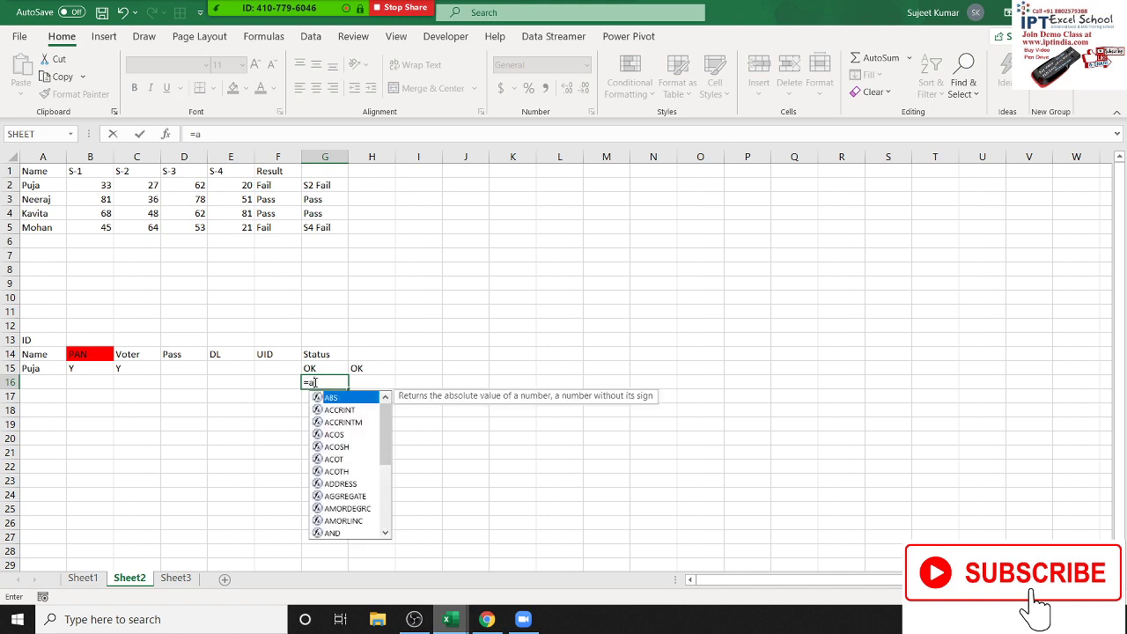
pyautogui.write('nd')
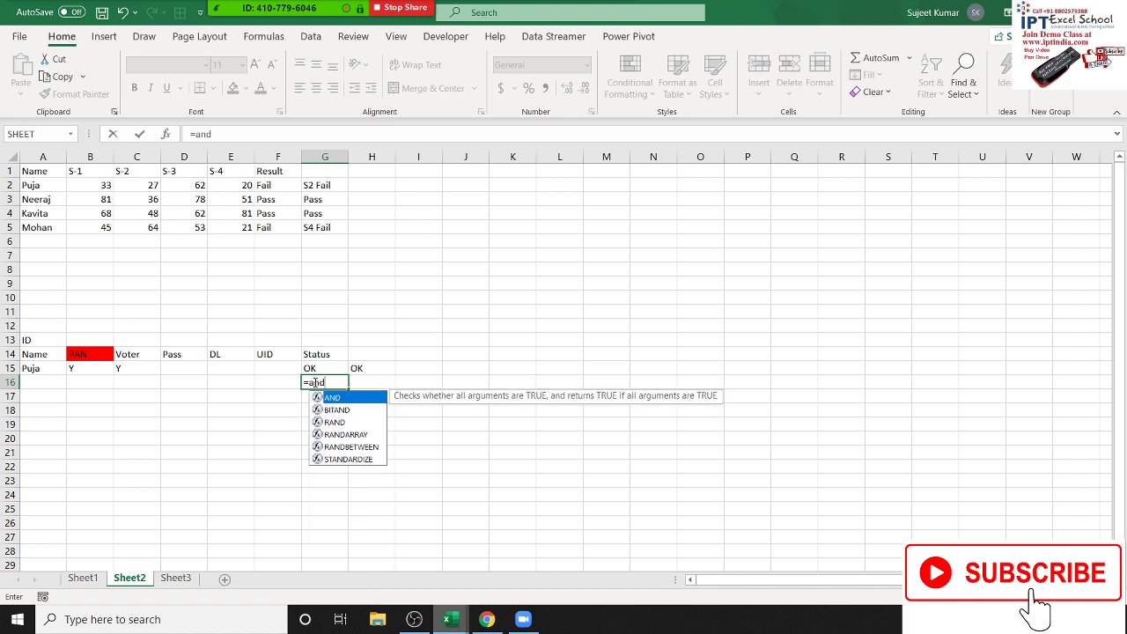
pyautogui.press('Tab')
pyautogui.click(96, 368)
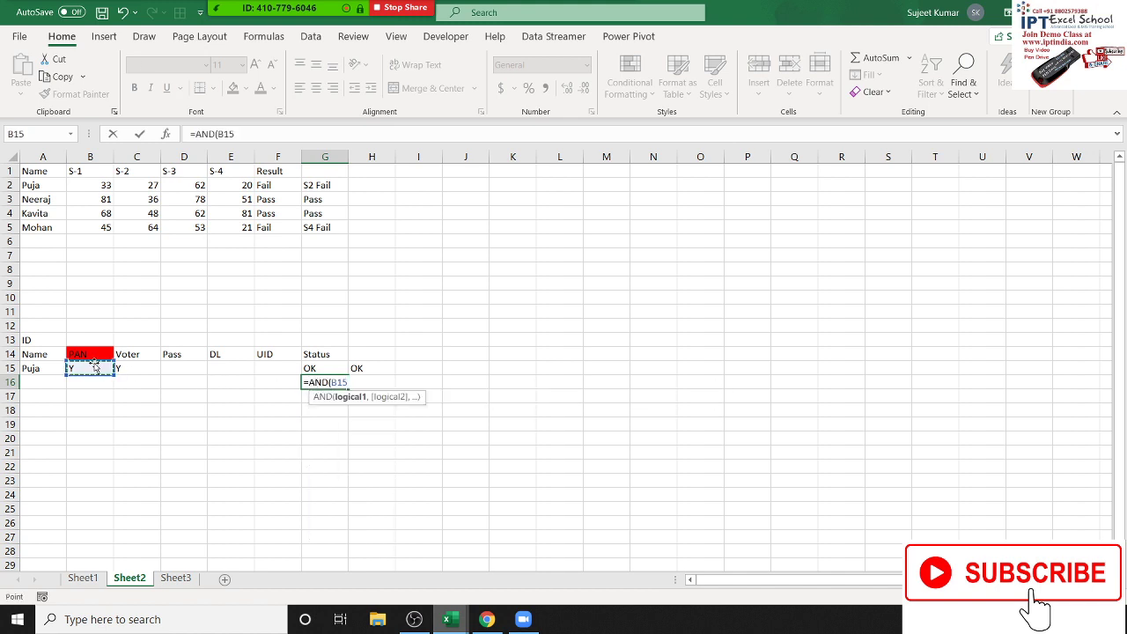
pyautogui.write('="y"')
pyautogui.write(',')
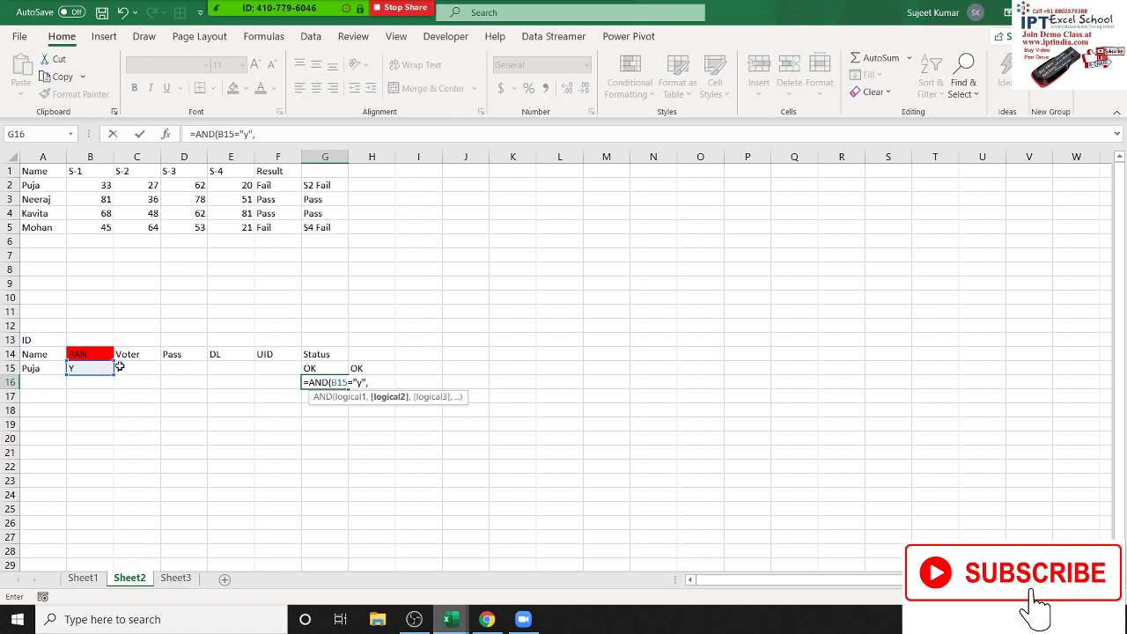
pyautogui.write('or')
pyautogui.press('Tab')
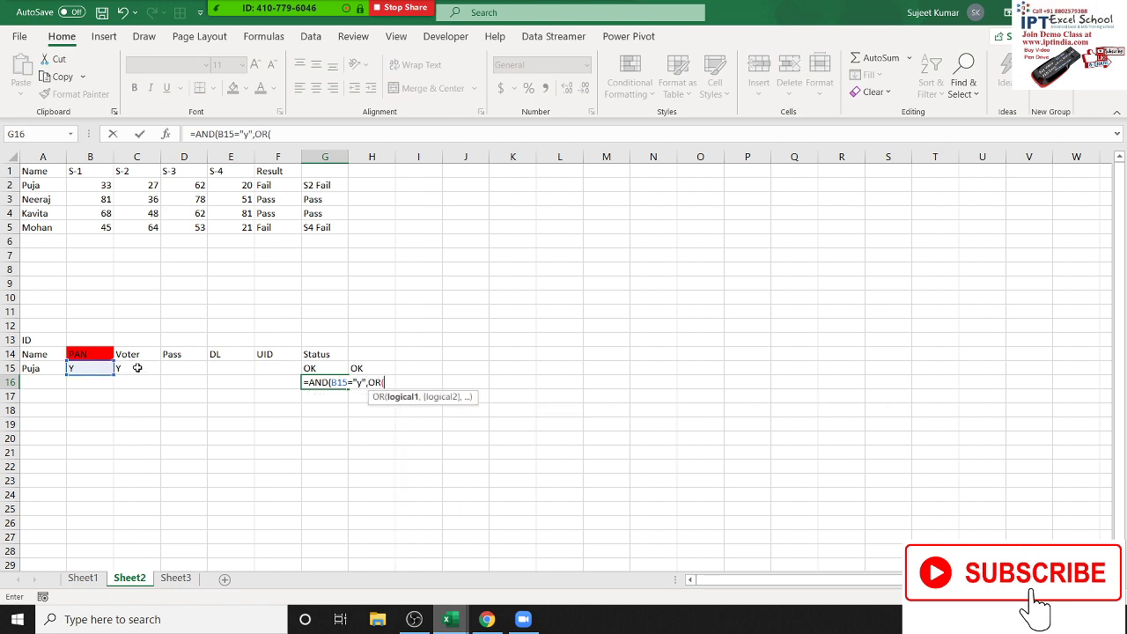
pyautogui.click(137, 368)
pyautogui.write('="y')
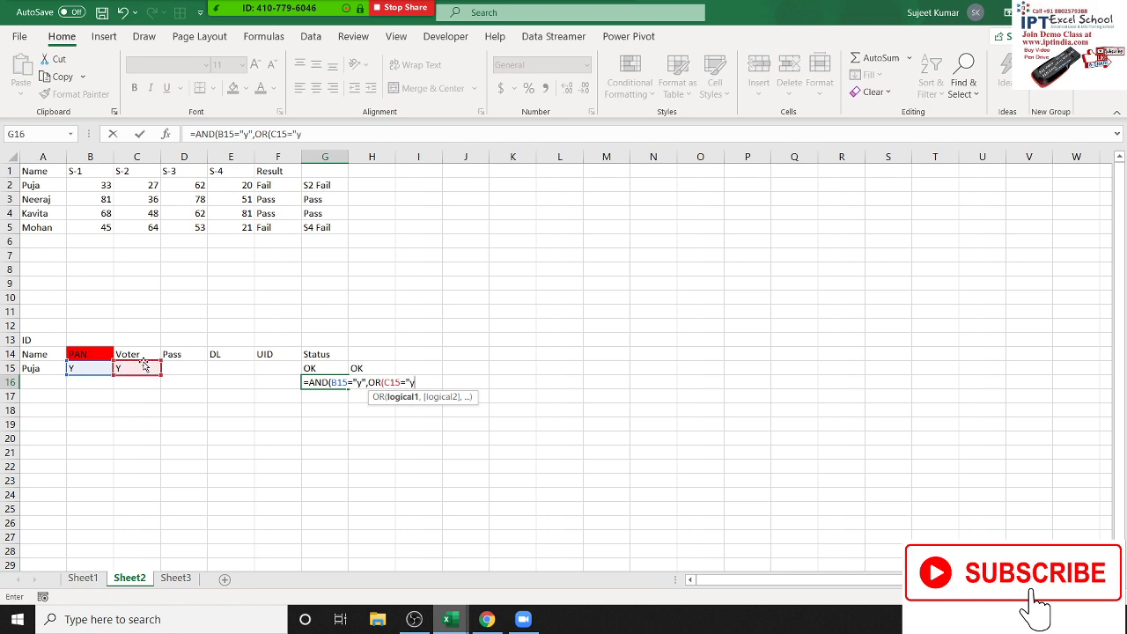
pyautogui.write('",')
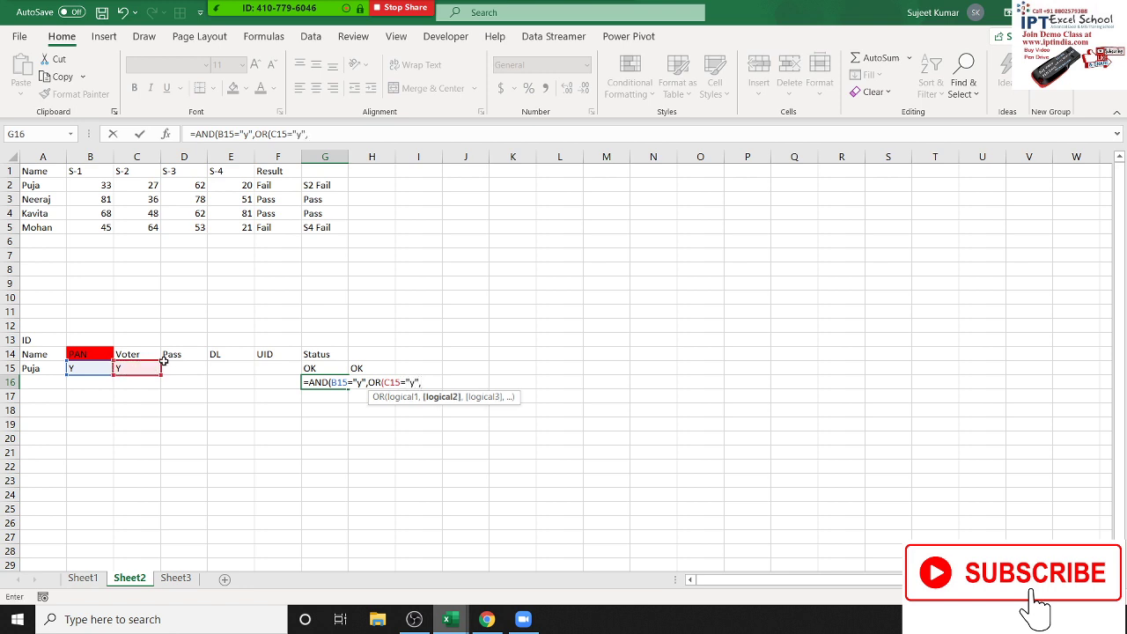
# Add D15, E15 and F15 ="y" tests to the OR and enter it, returning TRUE.
pyautogui.click(181, 365)
pyautogui.write('="')
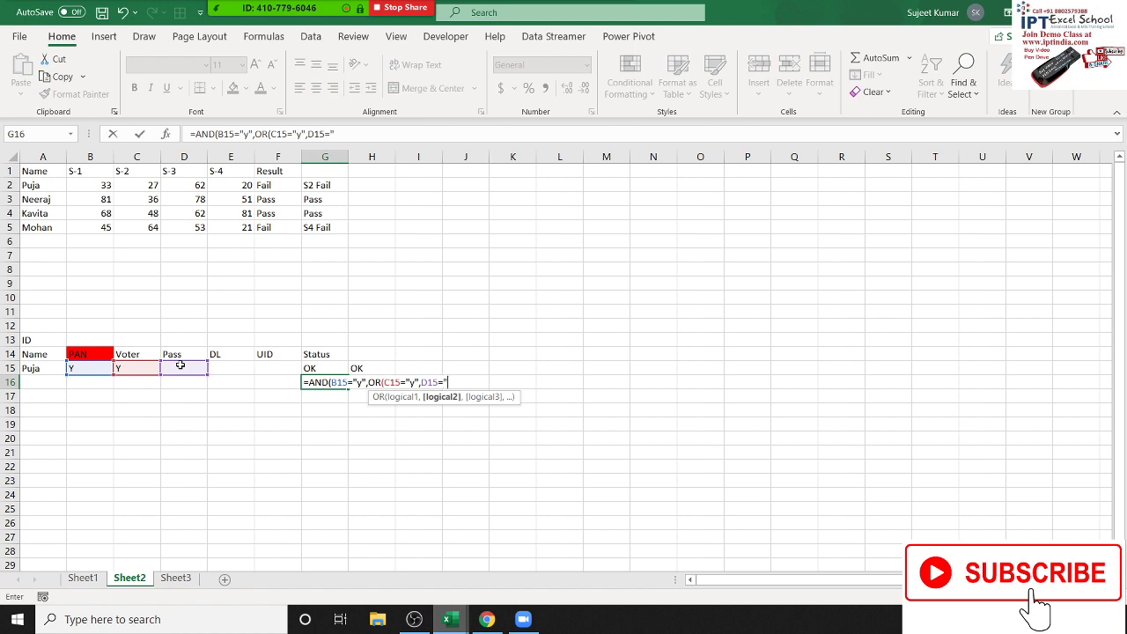
pyautogui.write('y",')
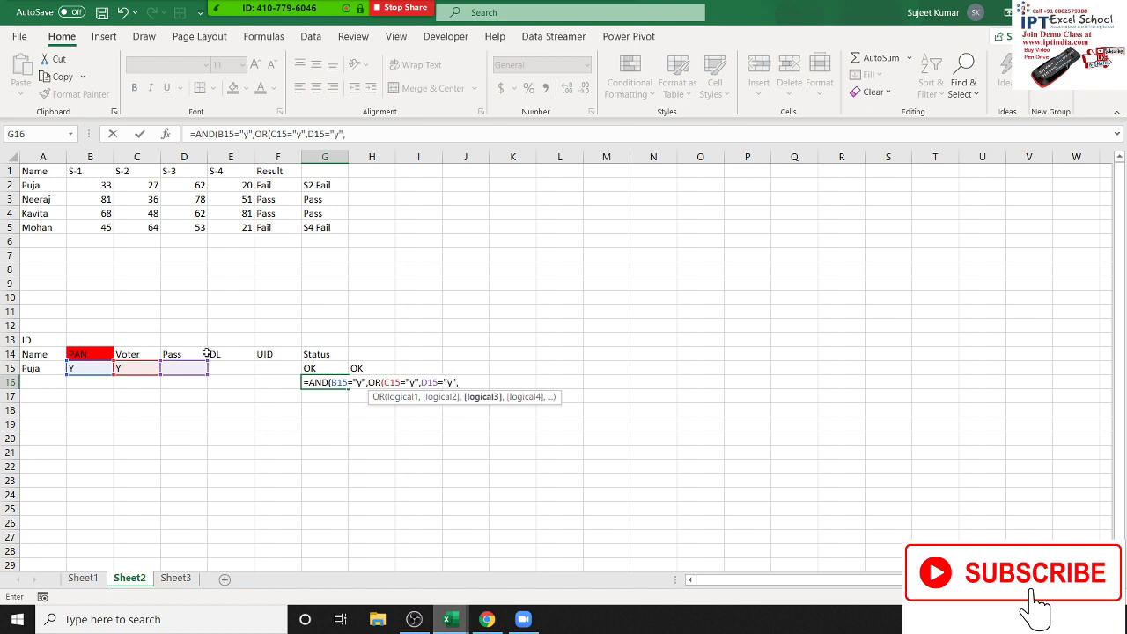
pyautogui.click(230, 365)
pyautogui.write('=')
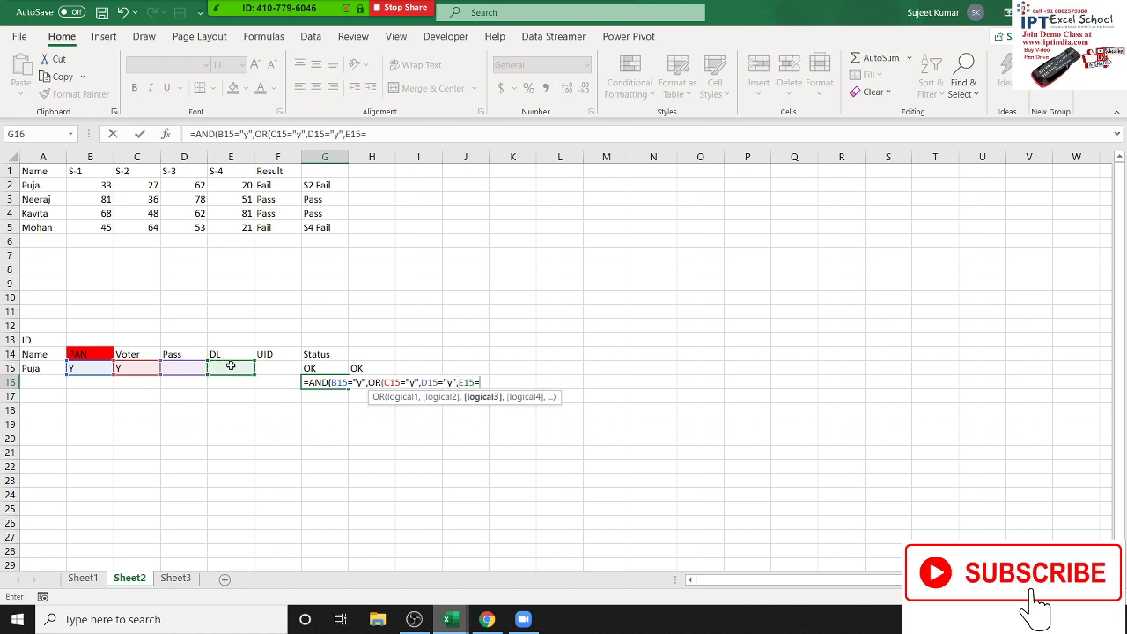
pyautogui.write('"y",')
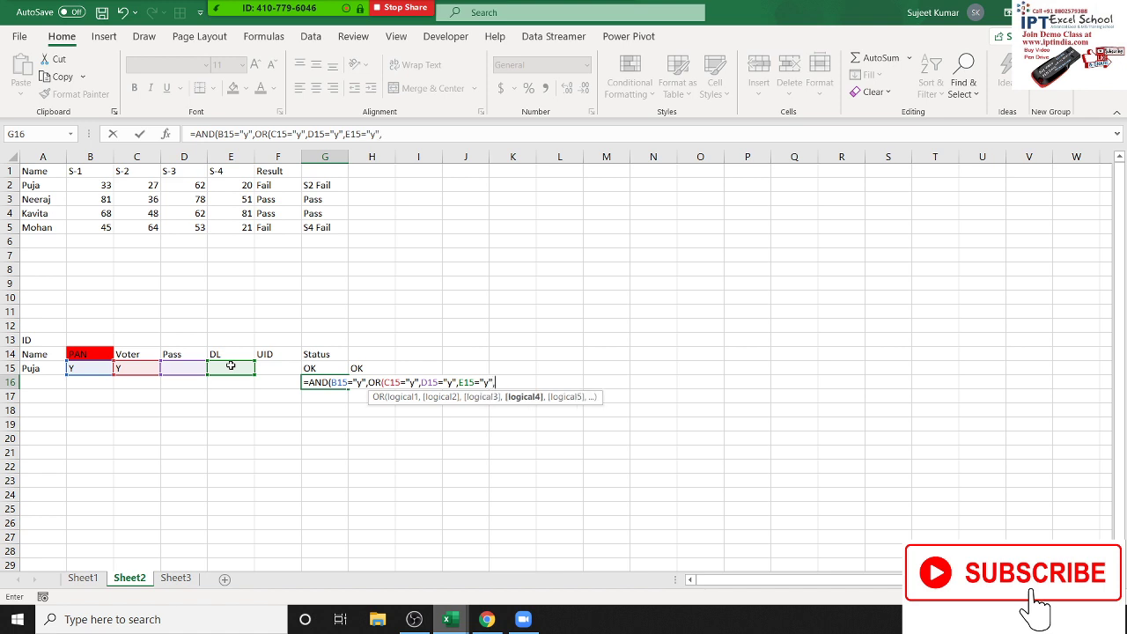
pyautogui.click(264, 367)
pyautogui.write('=')
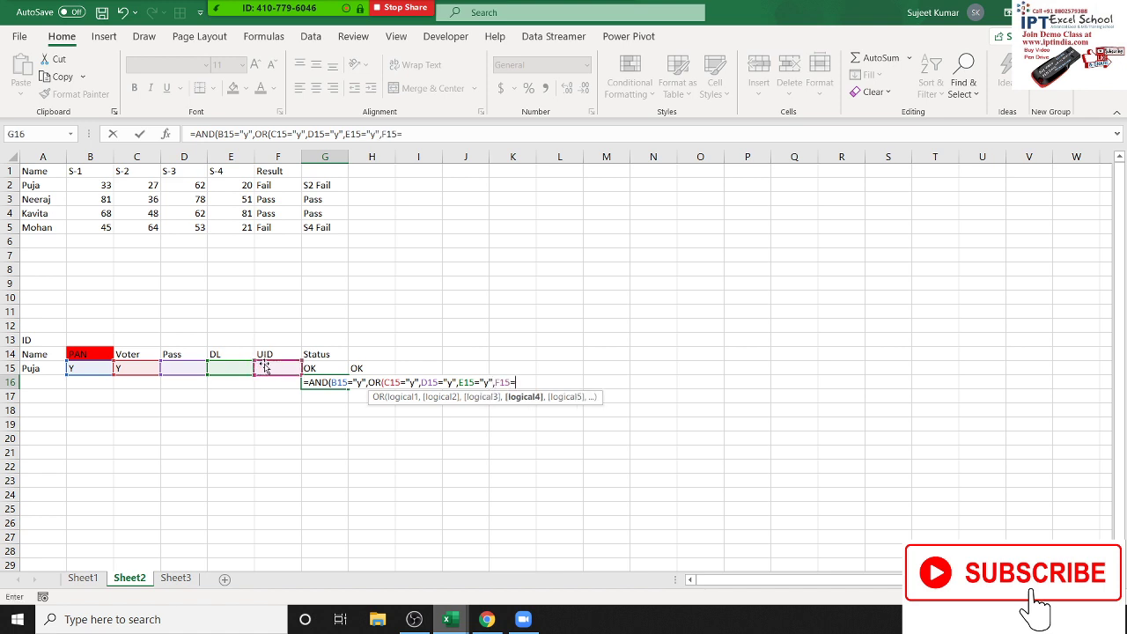
pyautogui.write('"y"')
pyautogui.write(')')
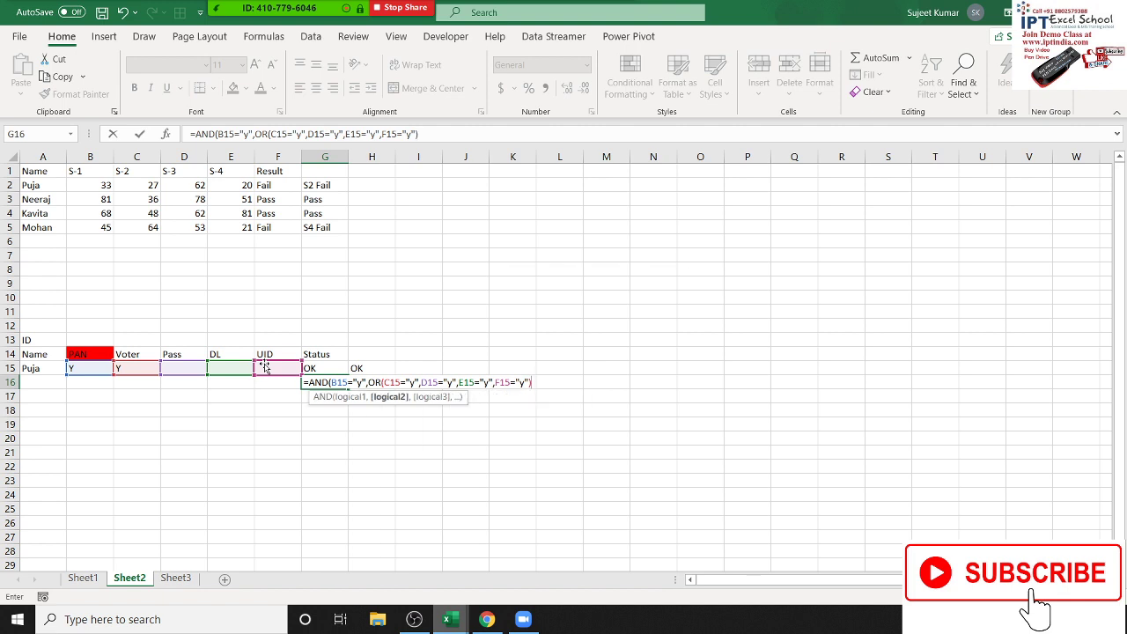
pyautogui.press('Return')
pyautogui.press('Return')
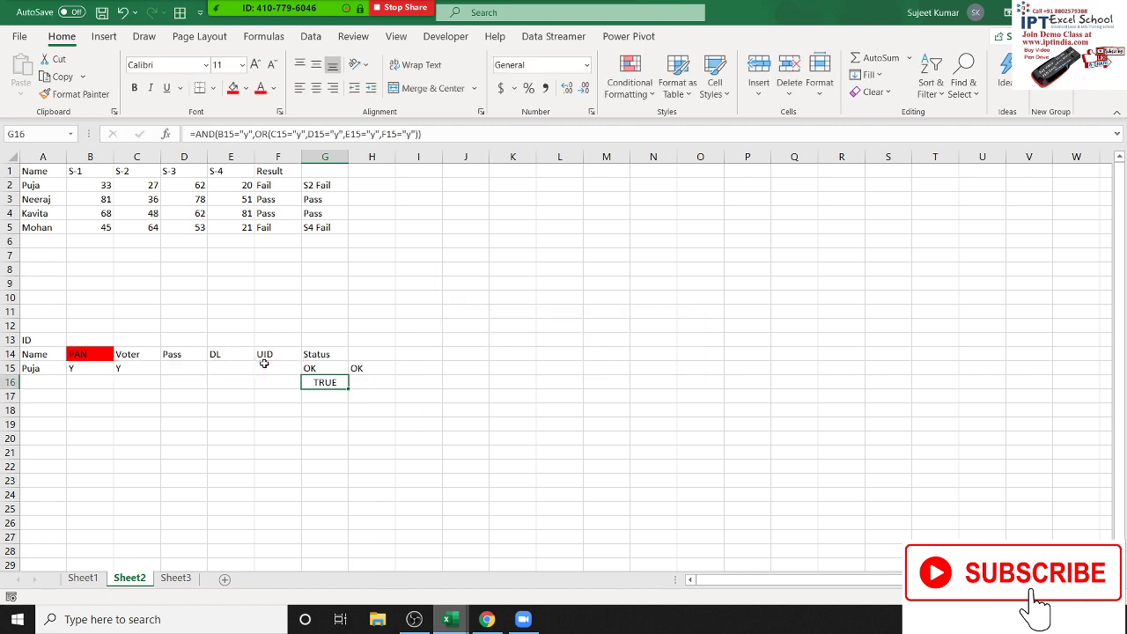
pyautogui.press('Right')
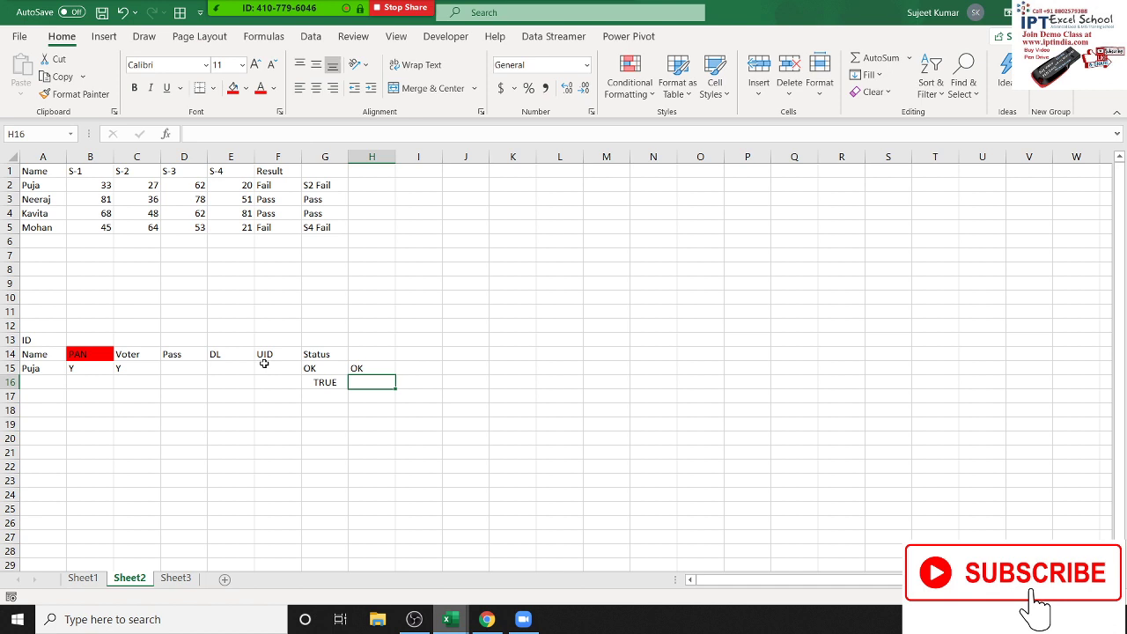
pyautogui.write('=I')
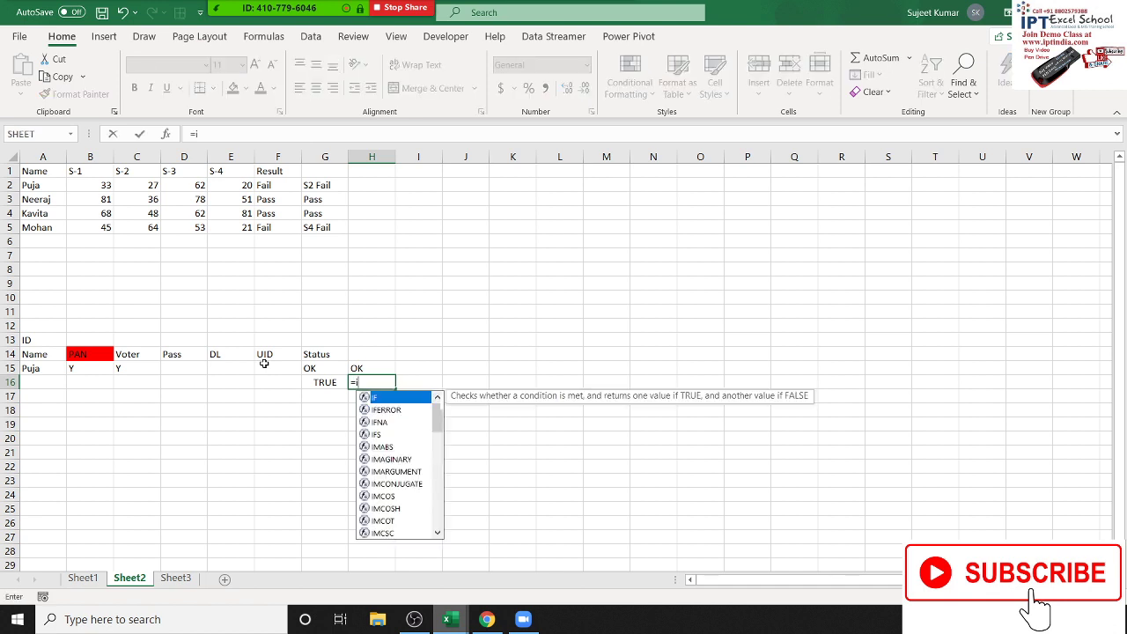
pyautogui.write('F(')
# In H16, chain IFs testing B15 through F15 for "y", returning "OK", else "Peding".
pyautogui.click(80, 370)
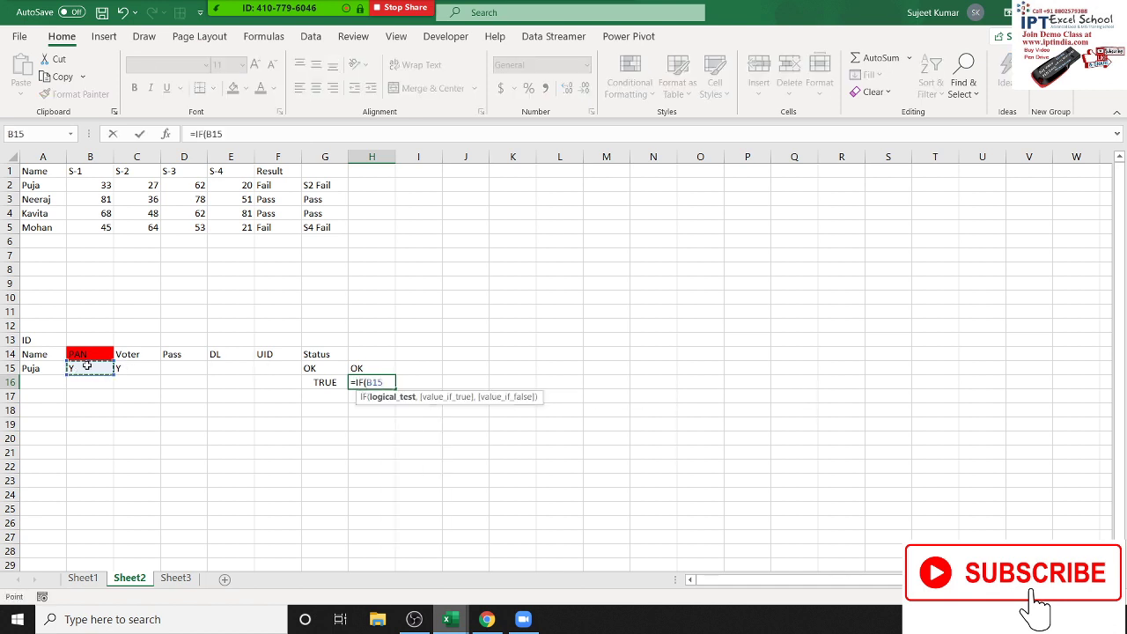
pyautogui.write('="y"')
pyautogui.write(',')
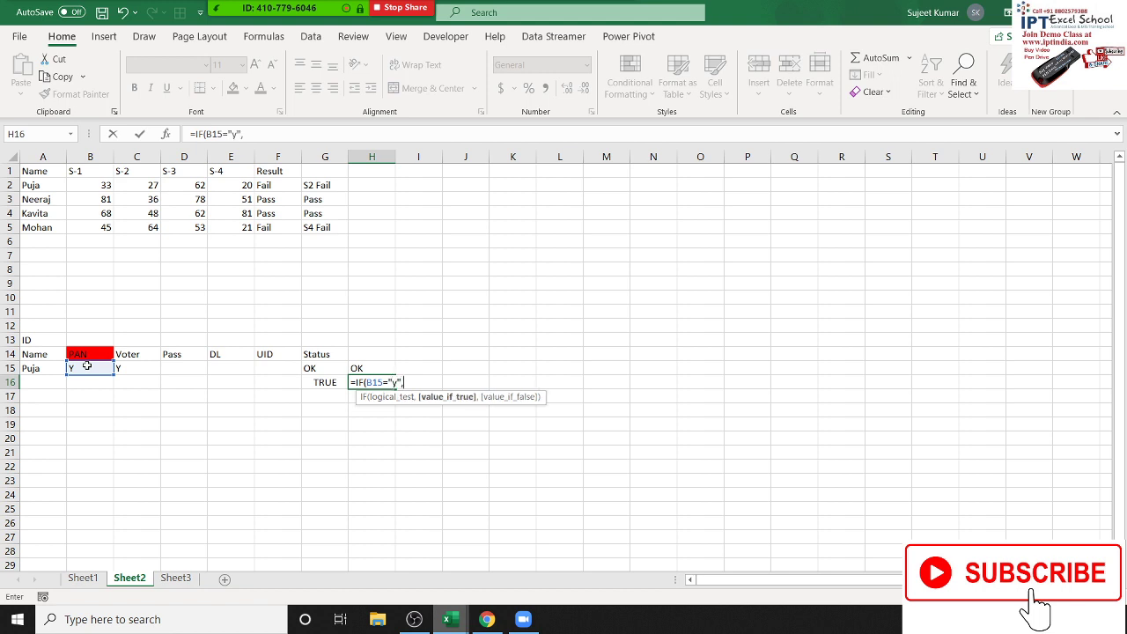
pyautogui.write('I')
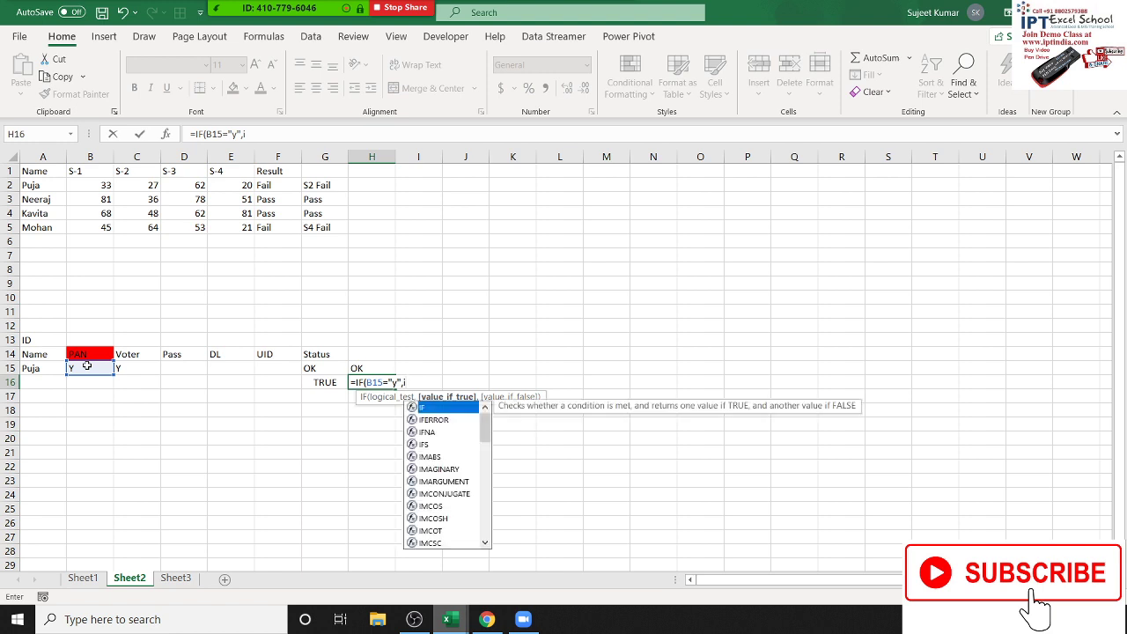
pyautogui.write('F(')
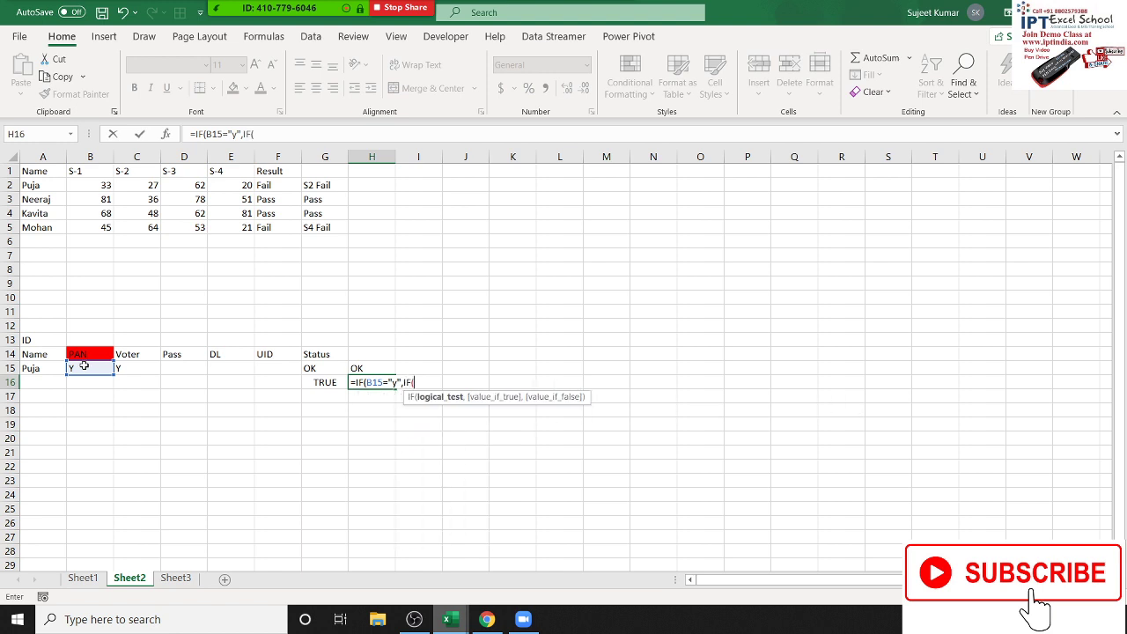
pyautogui.click(137, 366)
pyautogui.write('=')
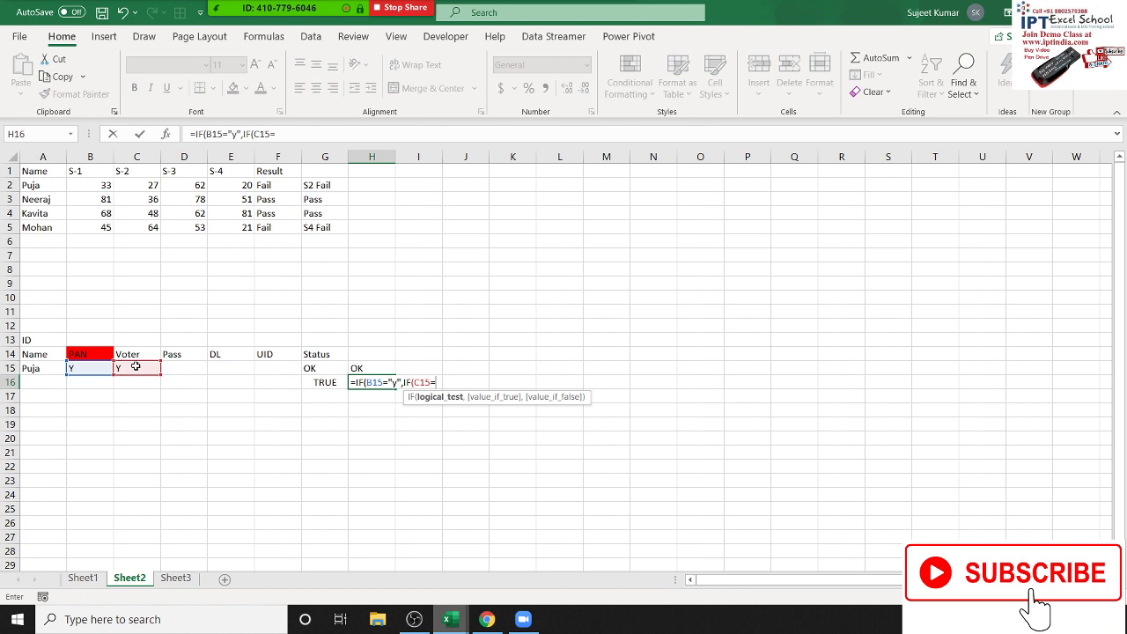
pyautogui.write('"y:')
pyautogui.write('"y"')
pyautogui.write(',')
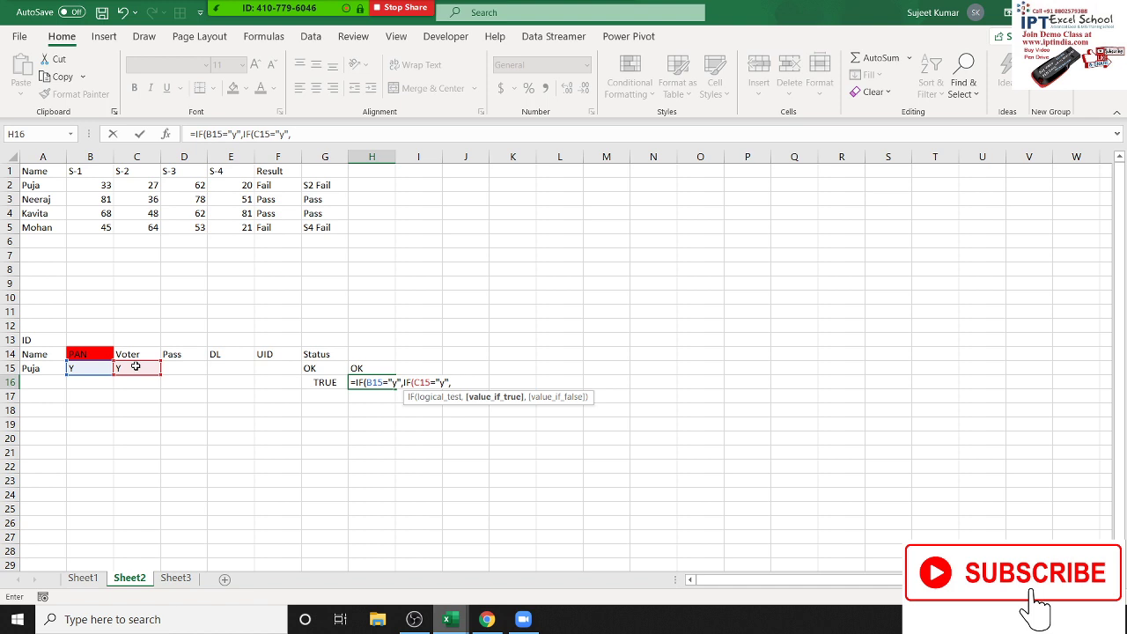
pyautogui.write(',')
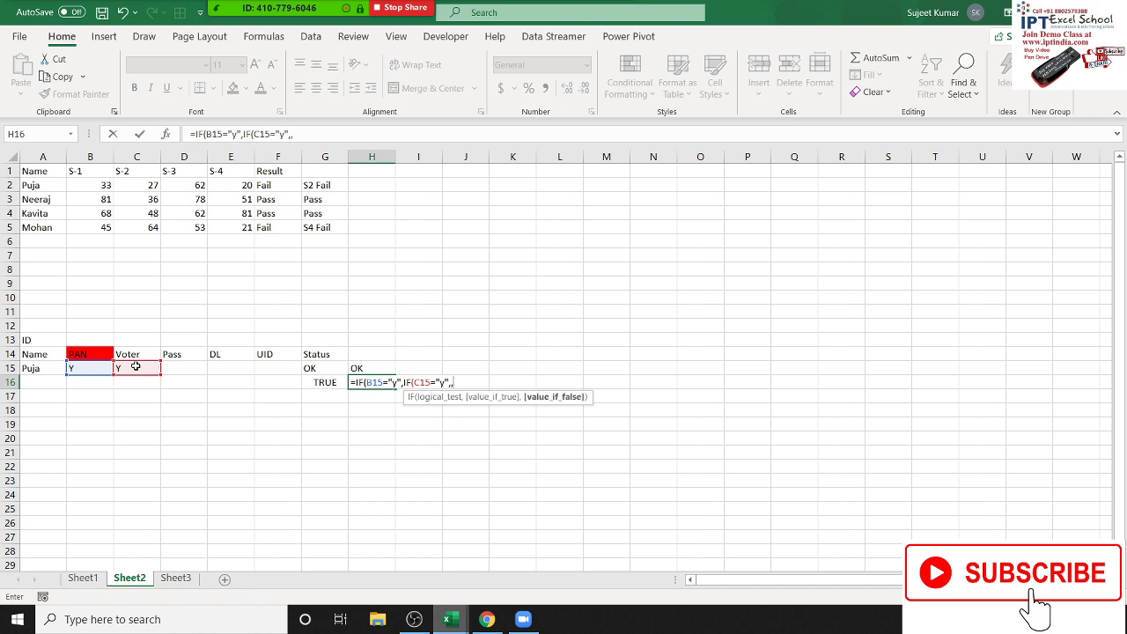
pyautogui.write('OK"')
pyautogui.write(',')
pyautogui.write('IF(')
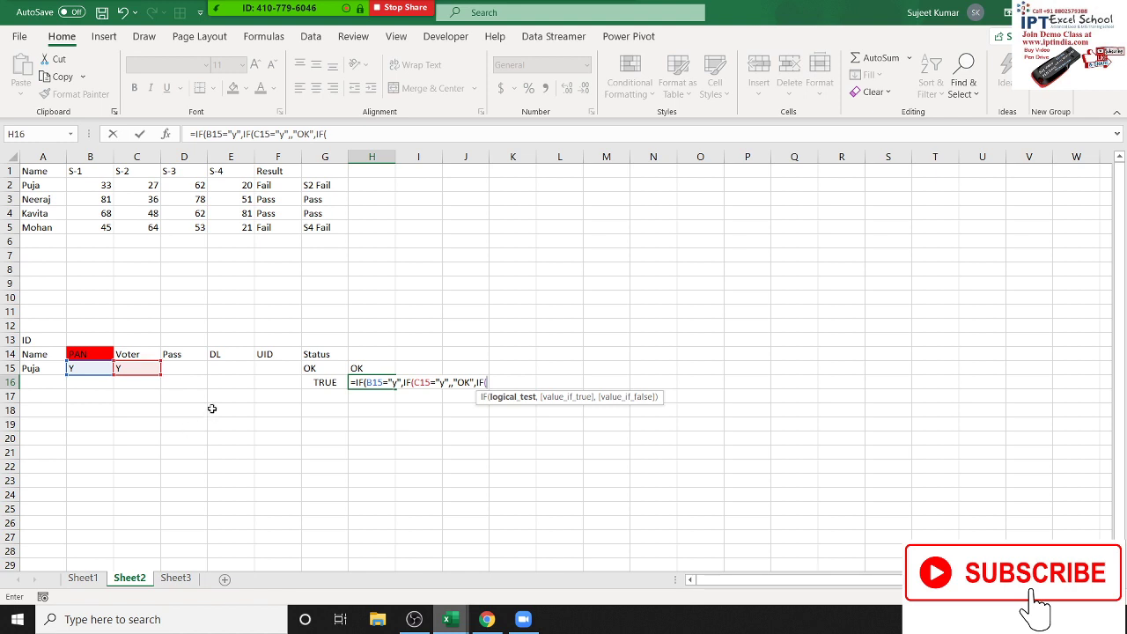
pyautogui.click(183, 369)
pyautogui.write('=')
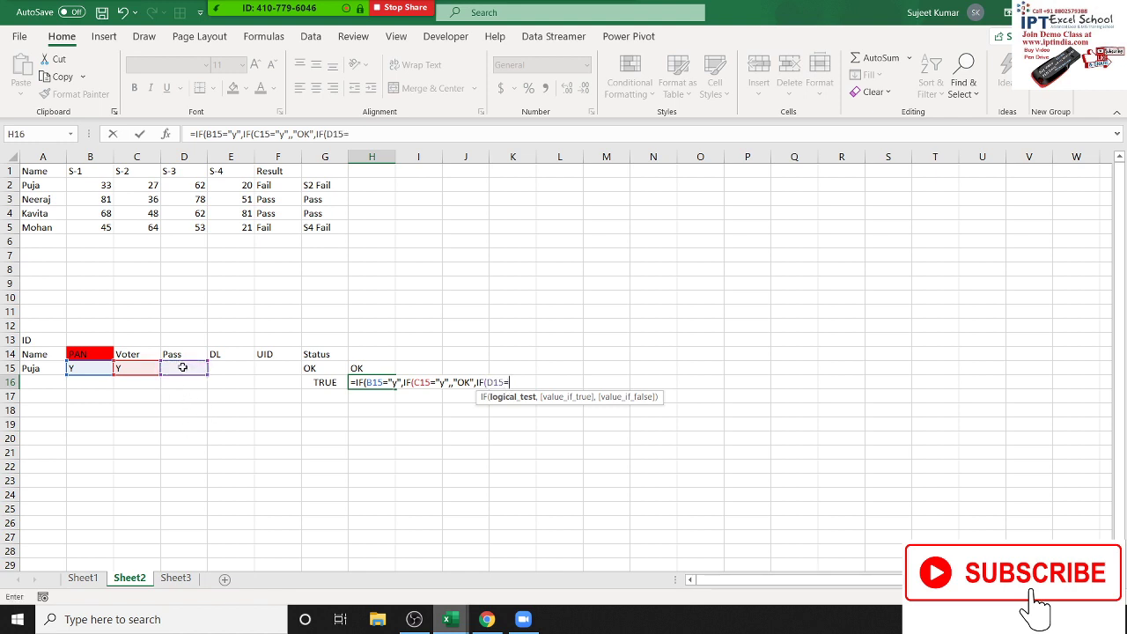
pyautogui.write('"y",')
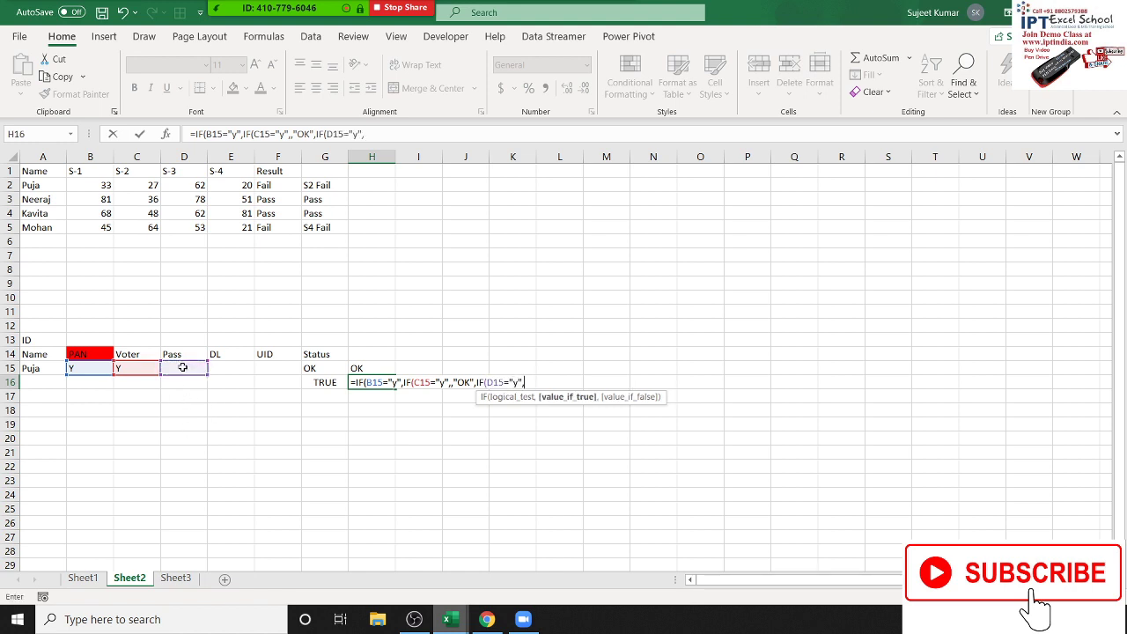
pyautogui.write('"OK"')
pyautogui.write(',')
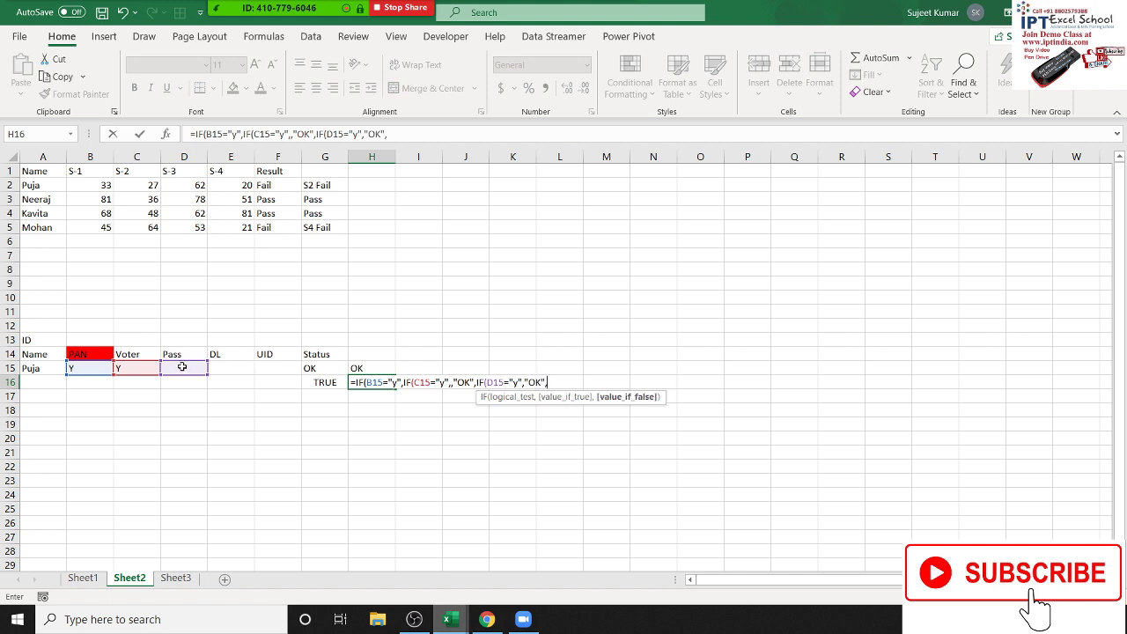
pyautogui.write('IF(')
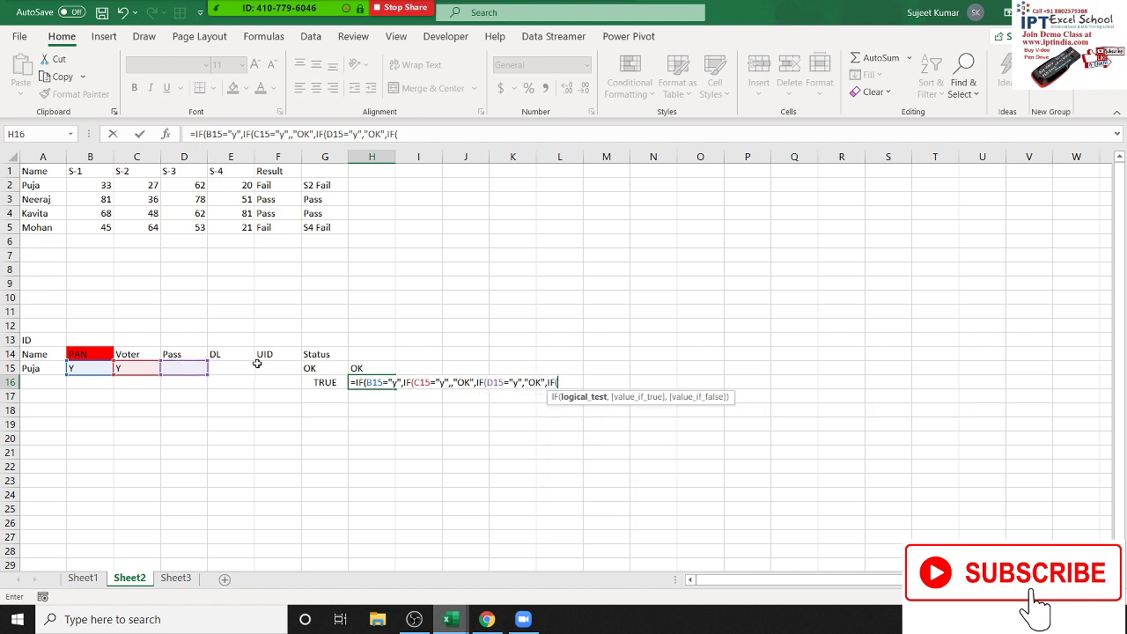
pyautogui.click(251, 367)
pyautogui.write('="y')
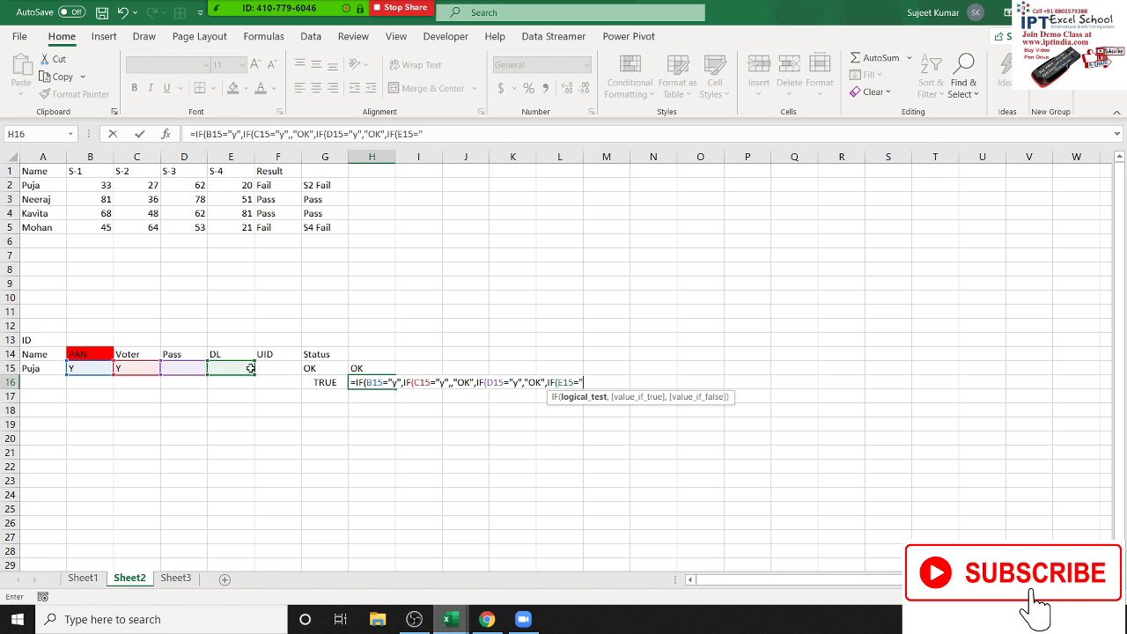
pyautogui.write('","')
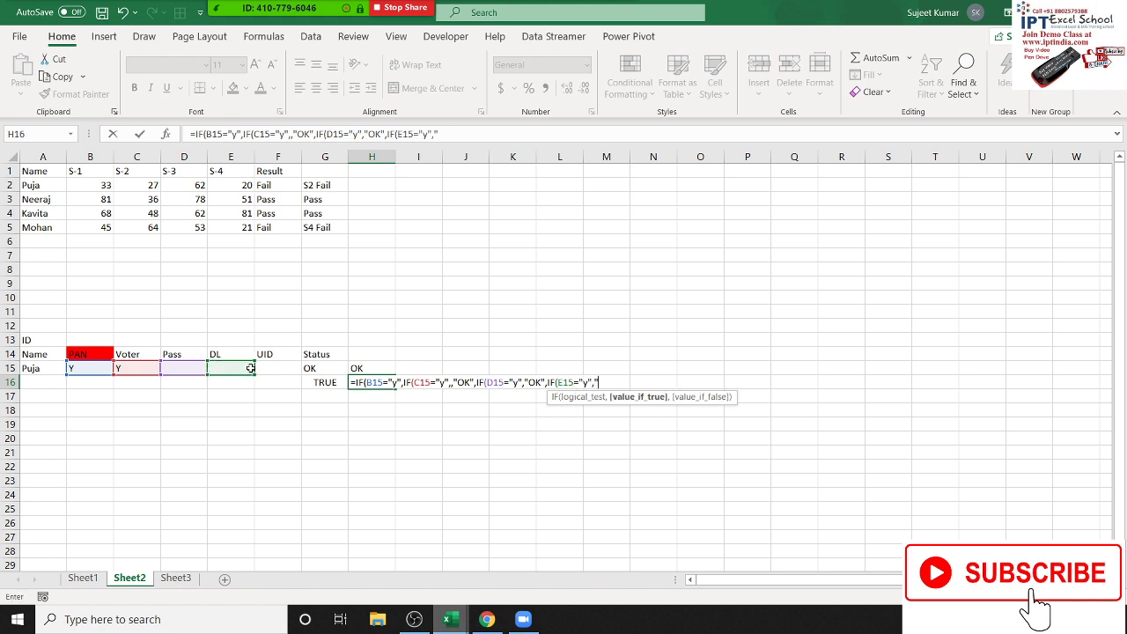
pyautogui.write('OK",')
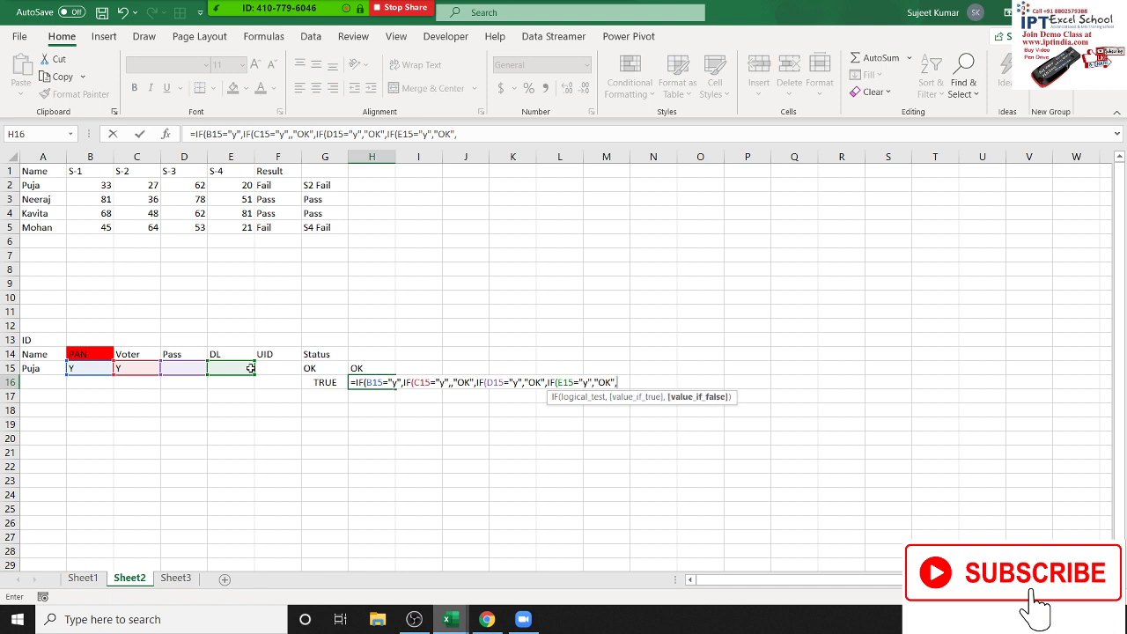
pyautogui.write('if(')
pyautogui.click(274, 368)
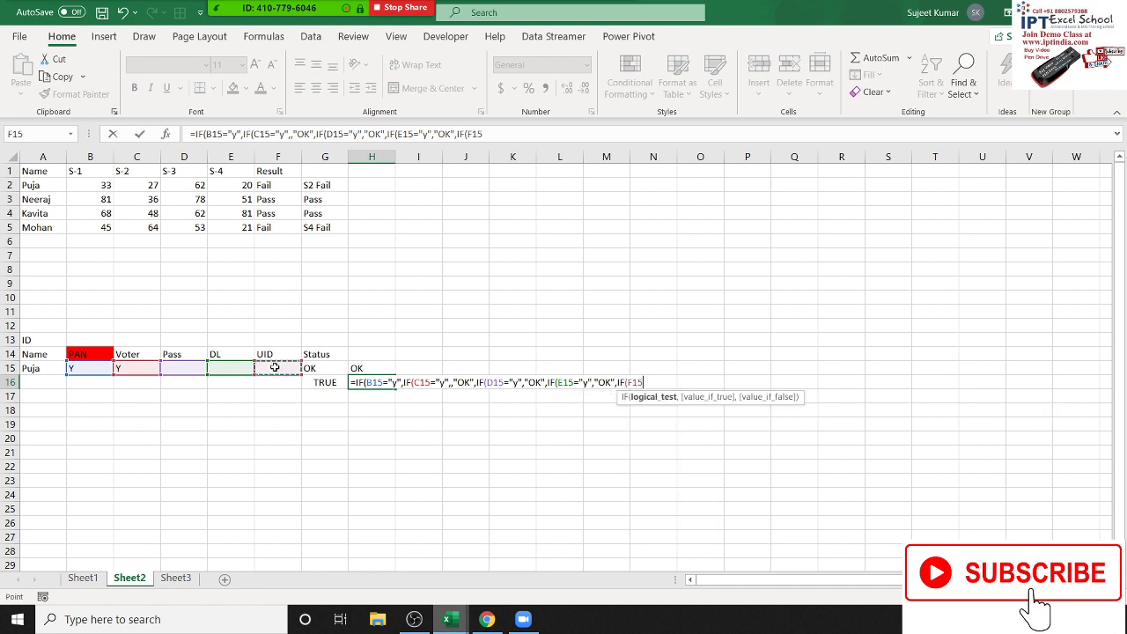
pyautogui.write('="')
pyautogui.write('y')
pyautogui.write(',"')
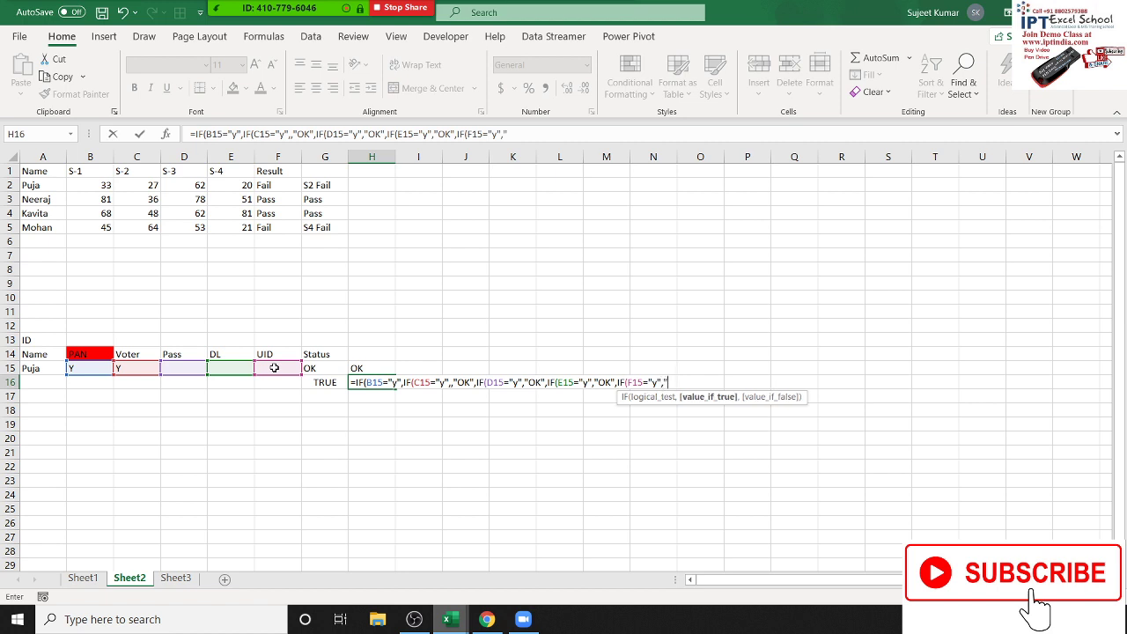
pyautogui.write('OK",')
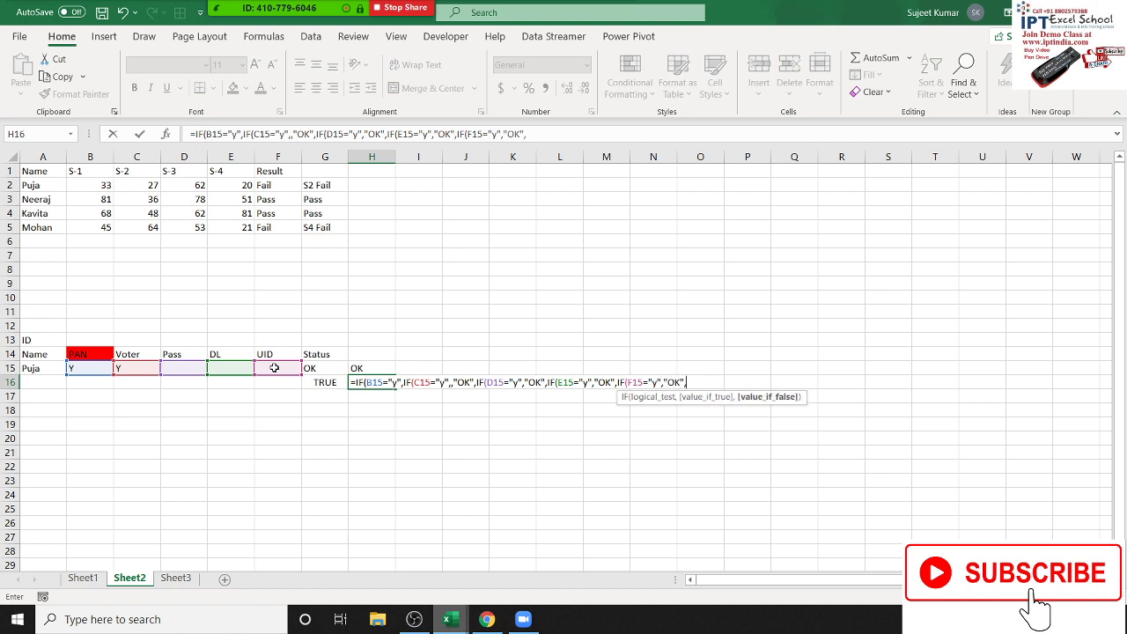
pyautogui.write('"Ped')
pyautogui.write('ing')
pyautogui.write('"')
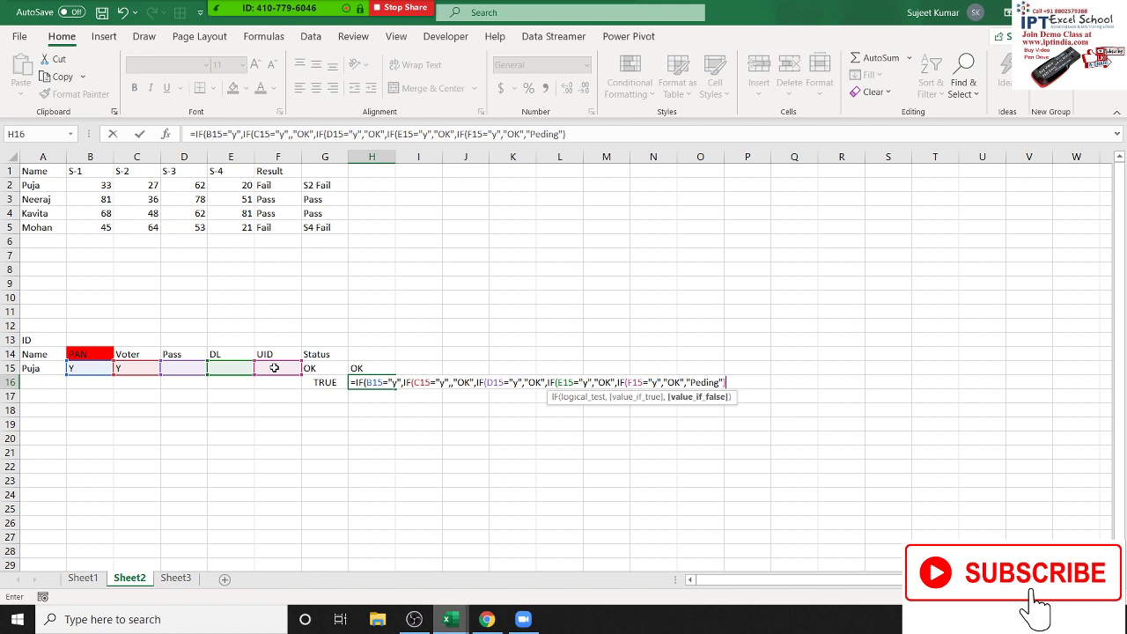
pyautogui.write('))')
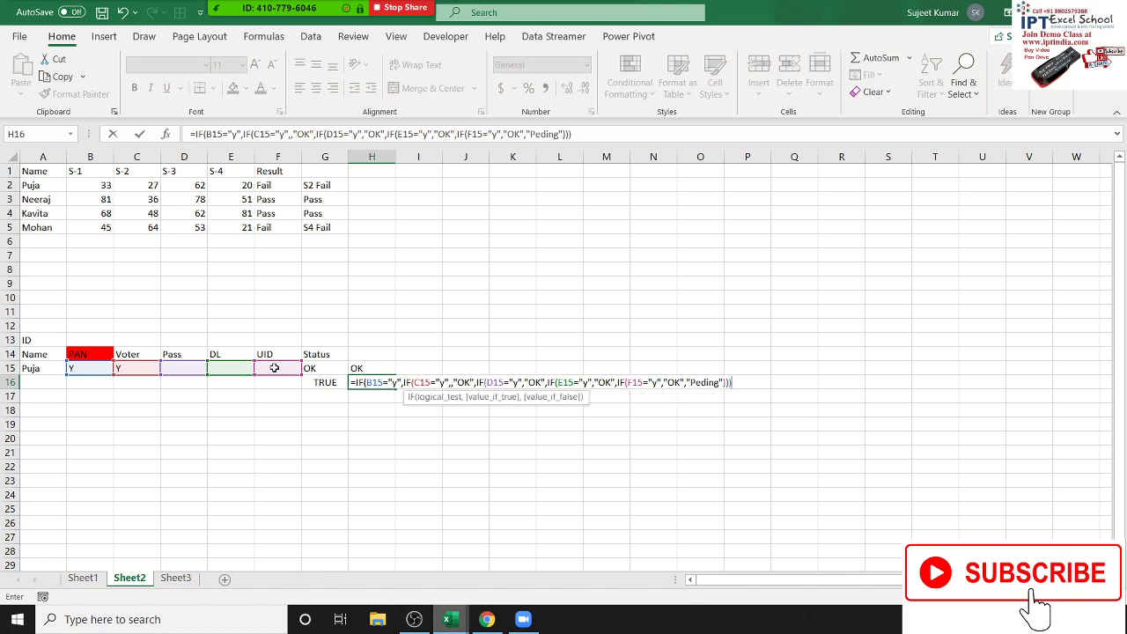
pyautogui.write(')')
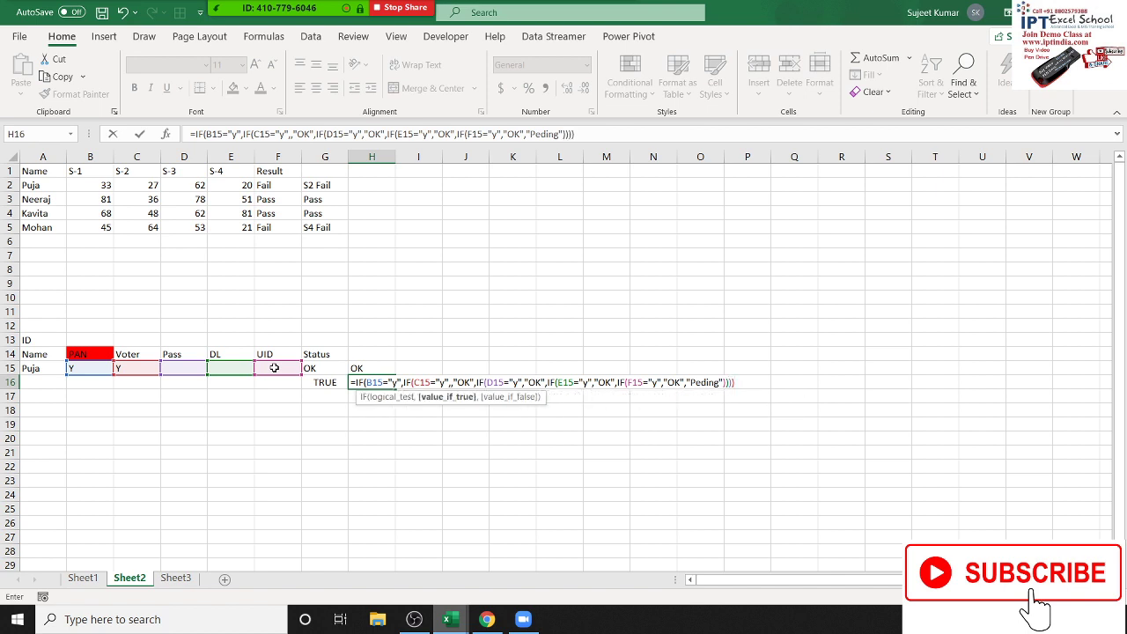
pyautogui.write(',')
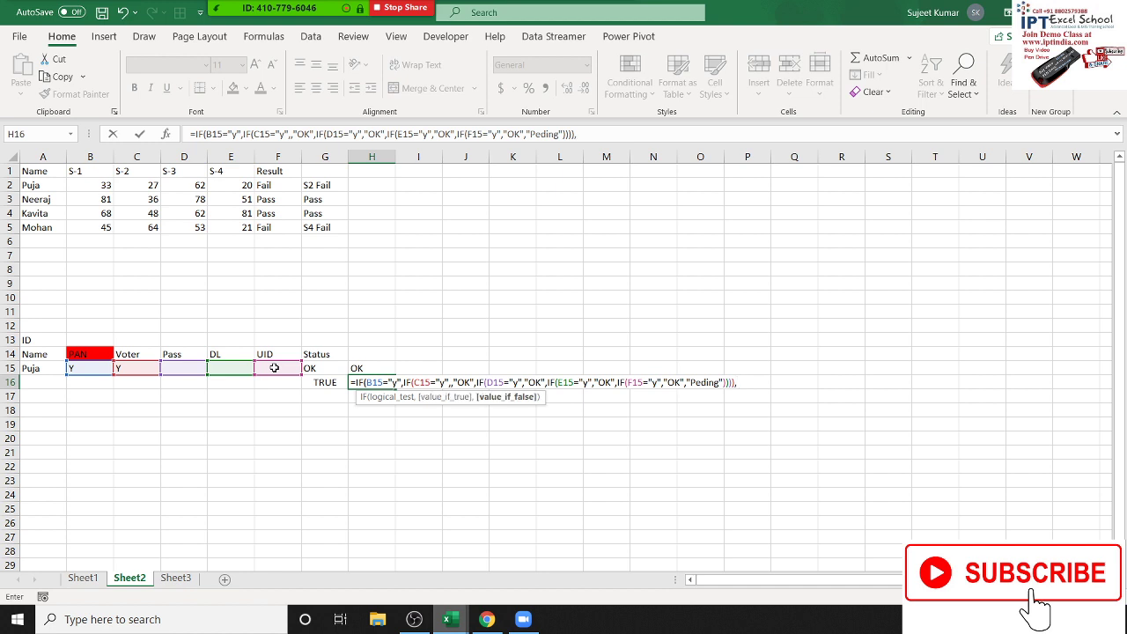
pyautogui.write('"')
pyautogui.write('P')
pyautogui.write('r')
pyautogui.write('ed')
pyautogui.write('nf')
# Correct the final value to "Pending" and adjust parentheses; entering H16 triggers a too-many-arguments warning.
pyautogui.press('BackSpace')
pyautogui.press('BackSpace')
pyautogui.press('BackSpace')
pyautogui.write('nding"')
pyautogui.write(')')
pyautogui.press('Return')
pyautogui.press('Return')
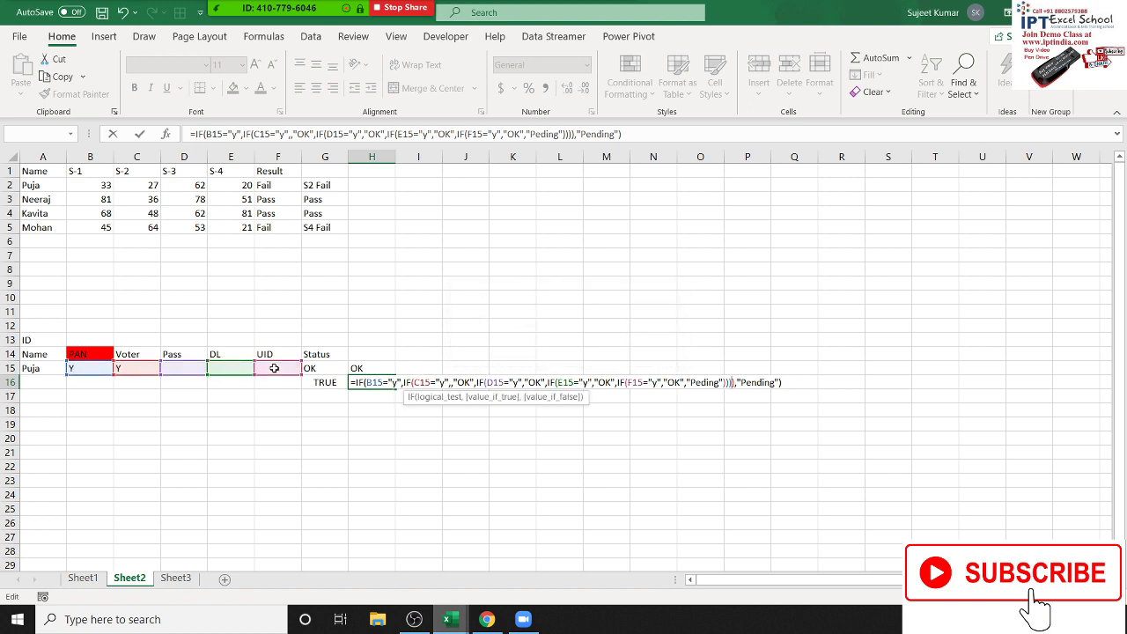
pyautogui.press('BackSpace')
pyautogui.press('Return')
pyautogui.press('Return')
pyautogui.write(')')
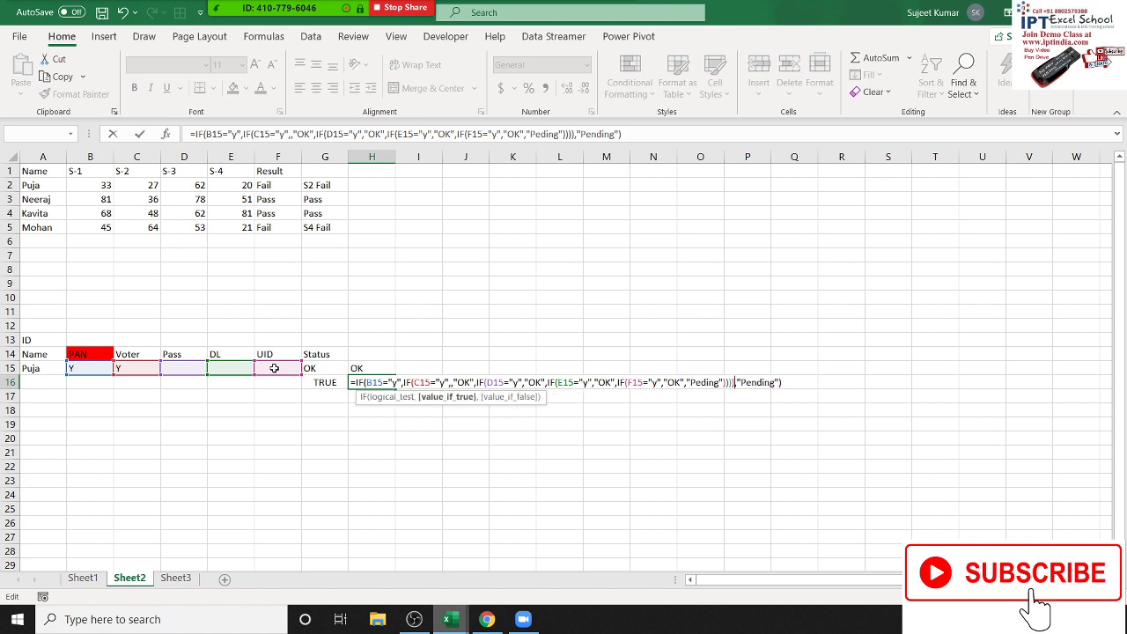
pyautogui.press('Right')
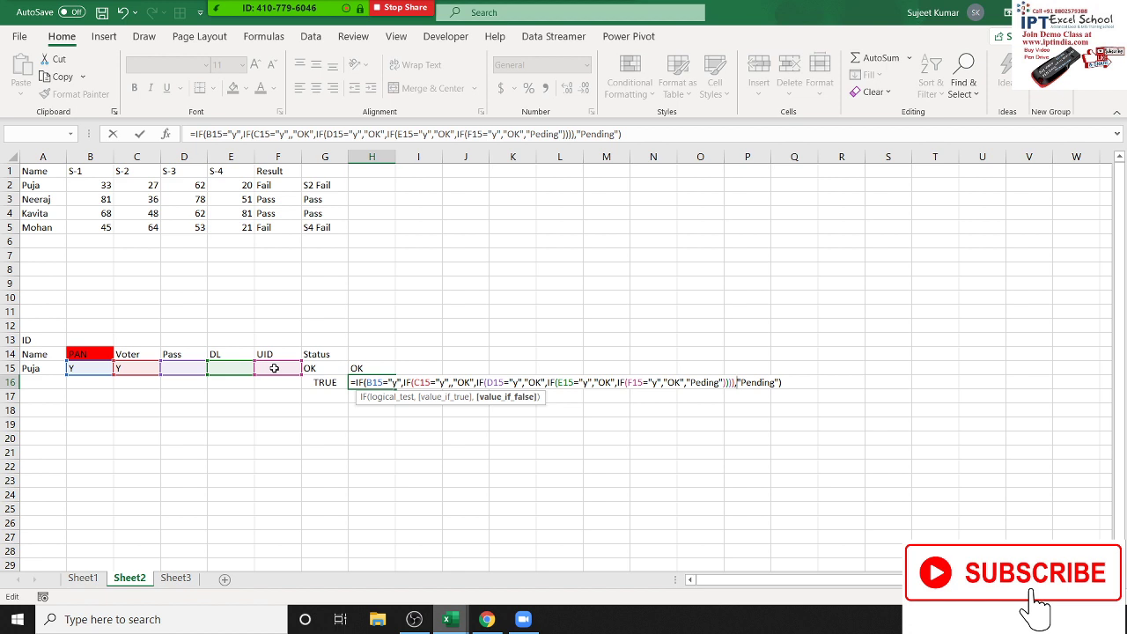
pyautogui.press('Return')
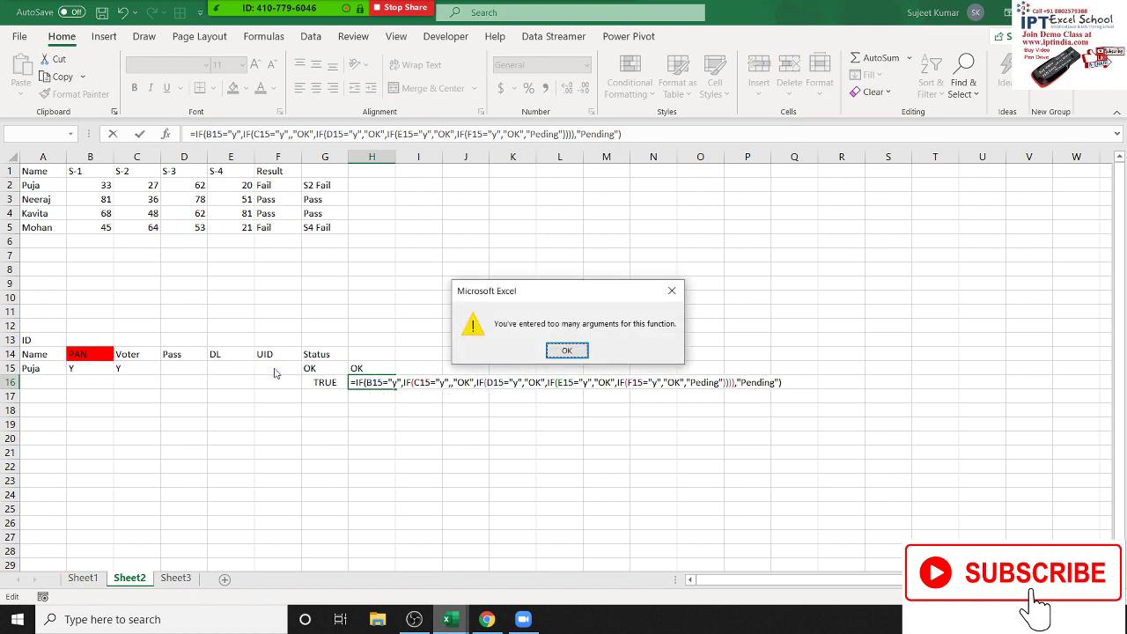
# Dismiss the warning and remove a surplus closing parenthesis after "Peding".
pyautogui.press('Return')
pyautogui.press('Left')
pyautogui.press('Left')
pyautogui.press('Left')
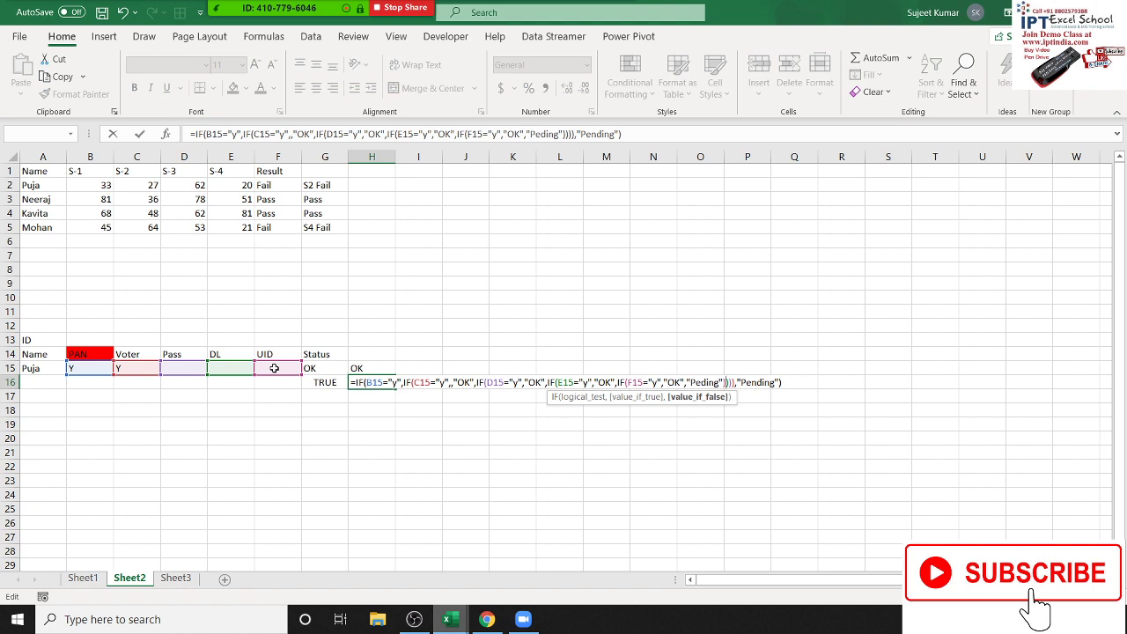
pyautogui.press('Left')
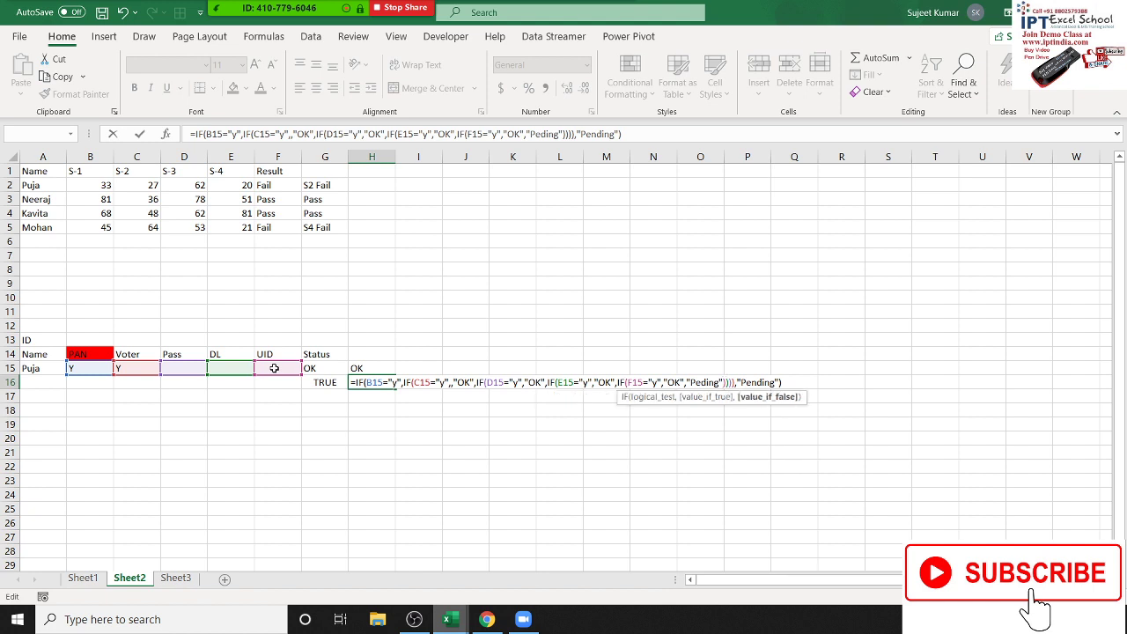
pyautogui.press('Right')
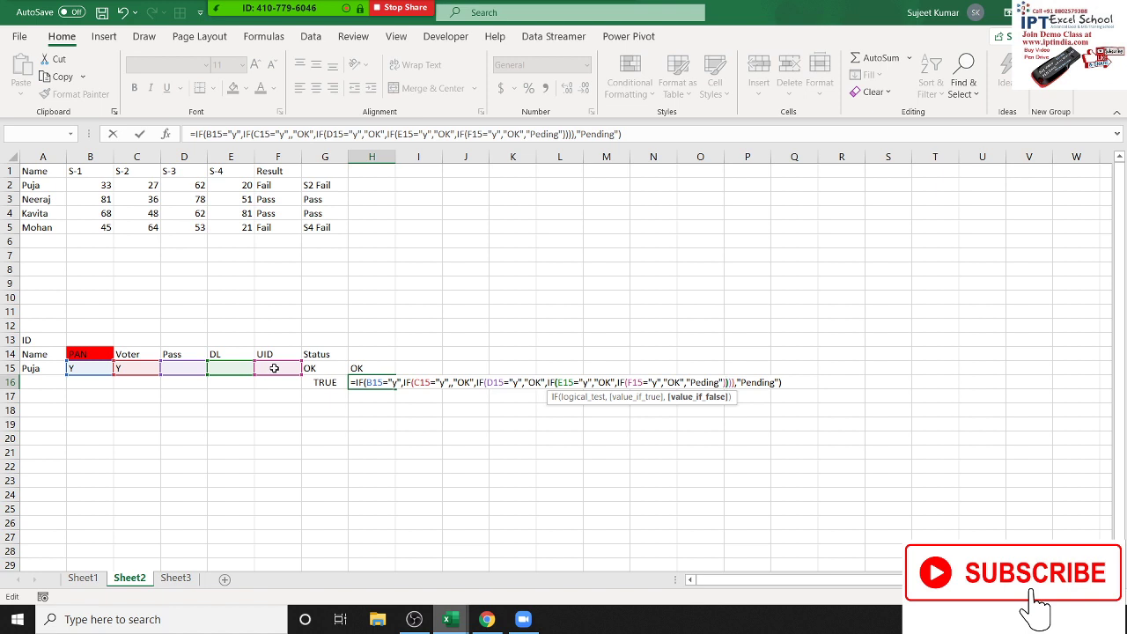
pyautogui.press('Right')
pyautogui.press('Right')
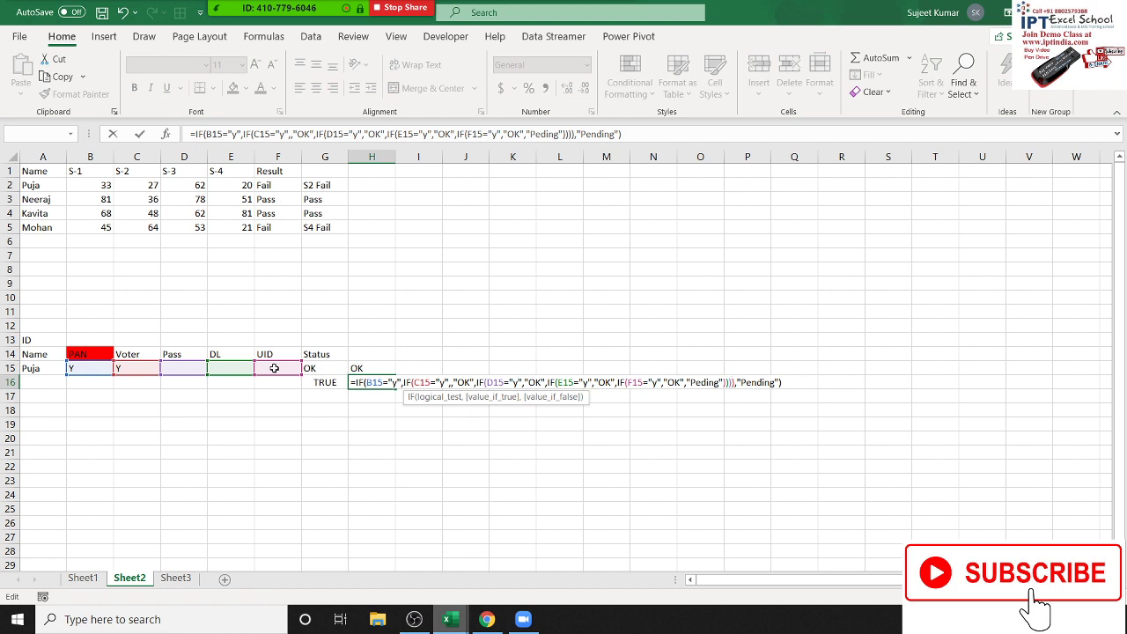
pyautogui.press('BackSpace')
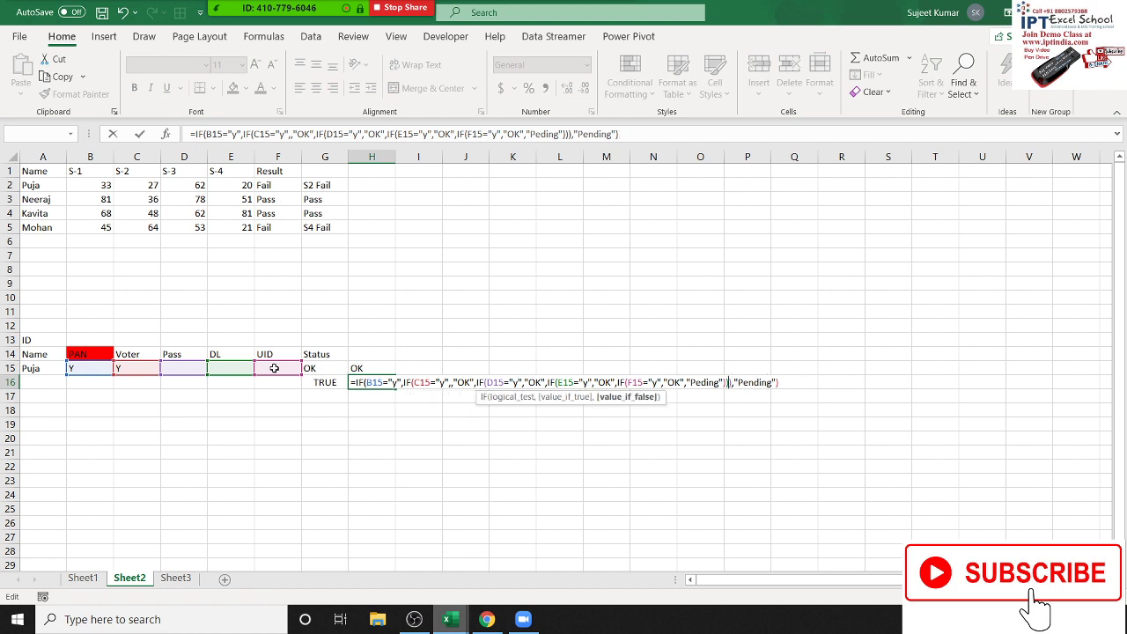
# Replace the bracket before "Pending" with a comma and add a fourth closing parenthesis.
pyautogui.press('Right')
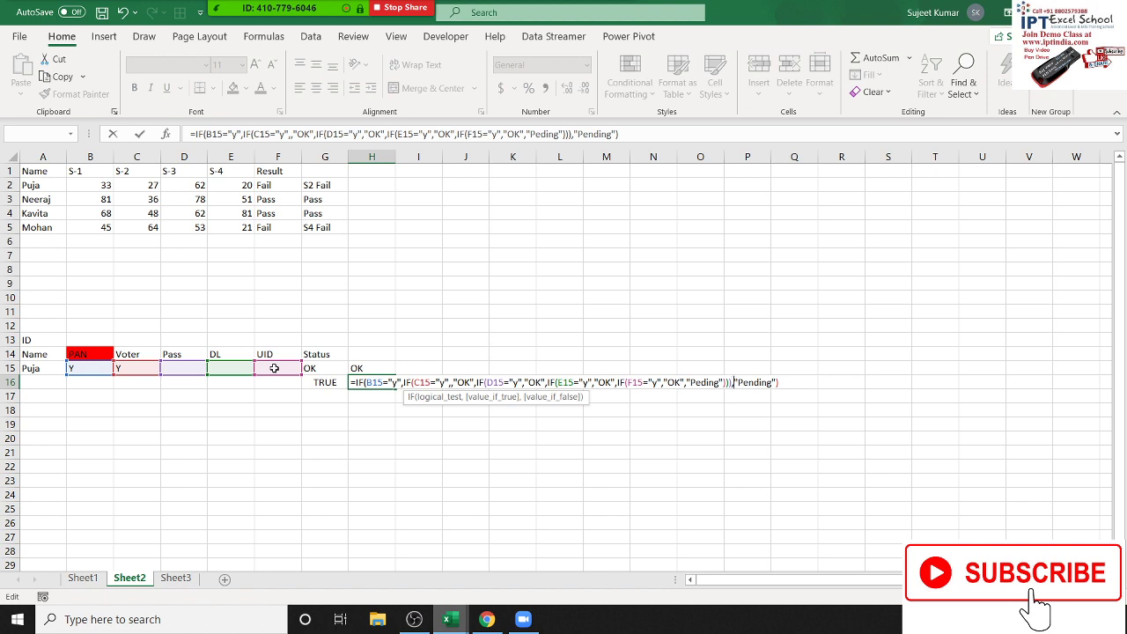
pyautogui.press('BackSpace')
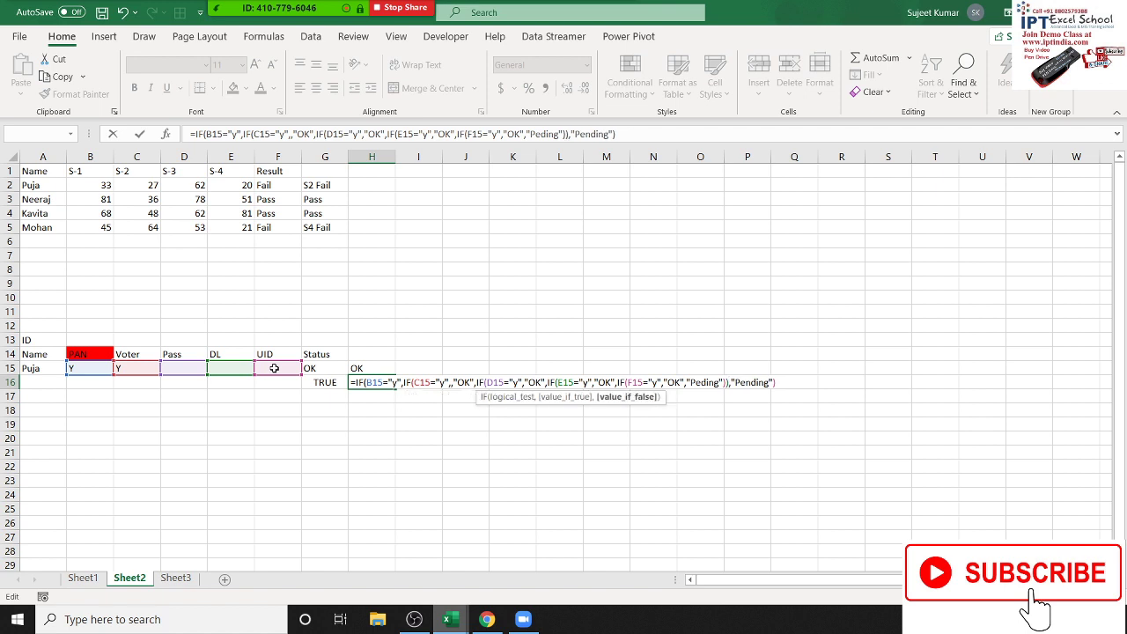
pyautogui.write(',')
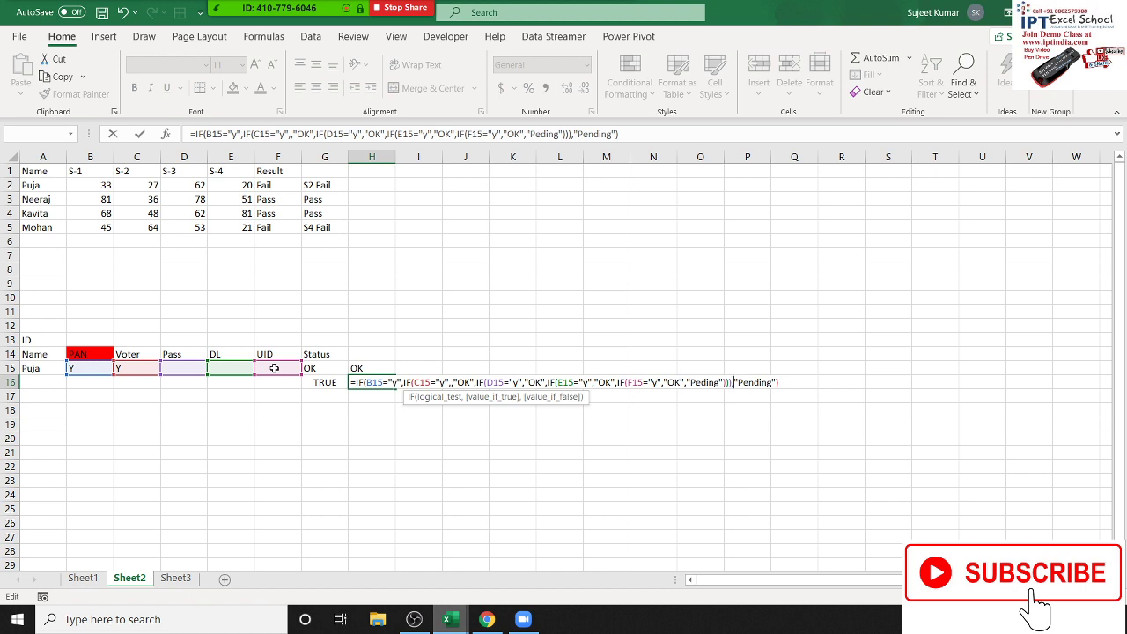
pyautogui.press('Left')
pyautogui.write(')')
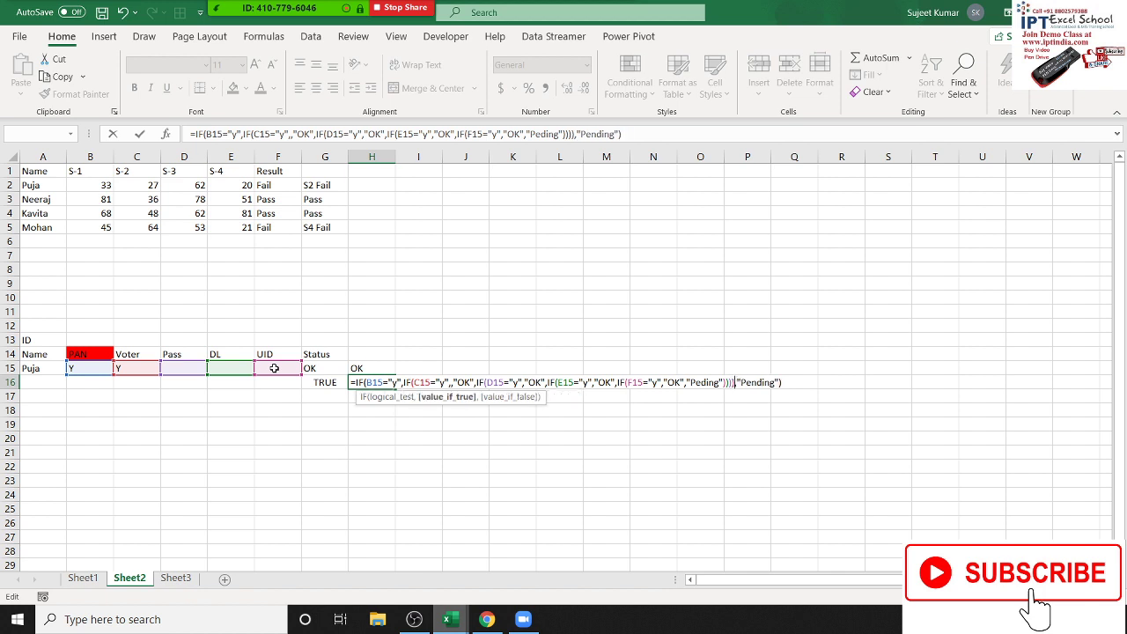
pyautogui.press('Right')
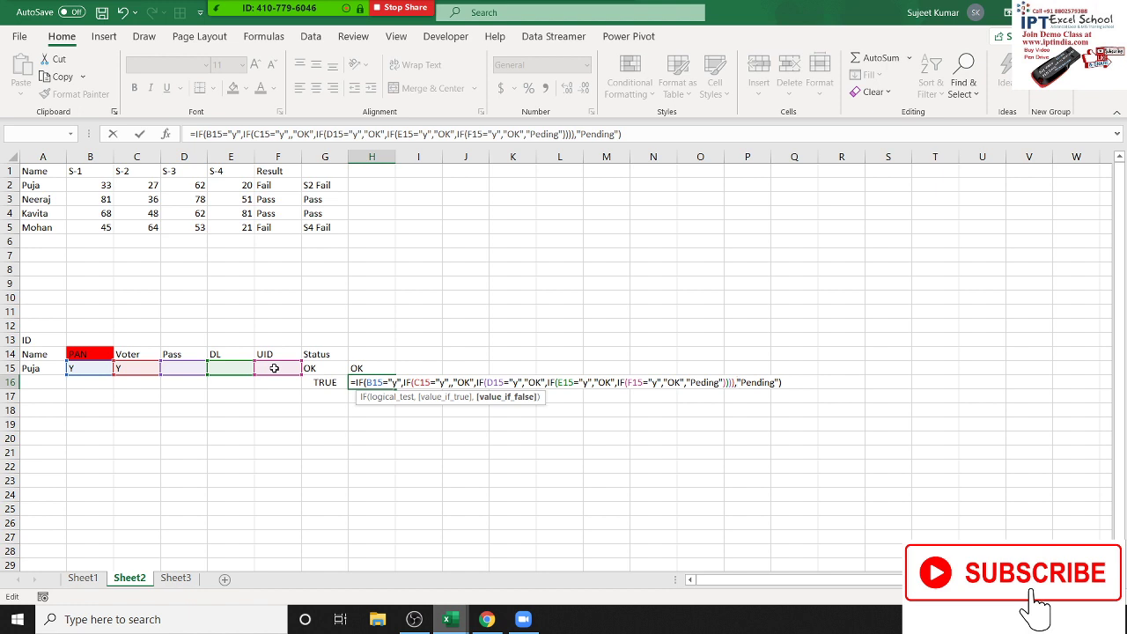
# Dismiss the too-many-arguments warning and inspect the formula from the E15 test to "Peding".
pyautogui.press('Return')
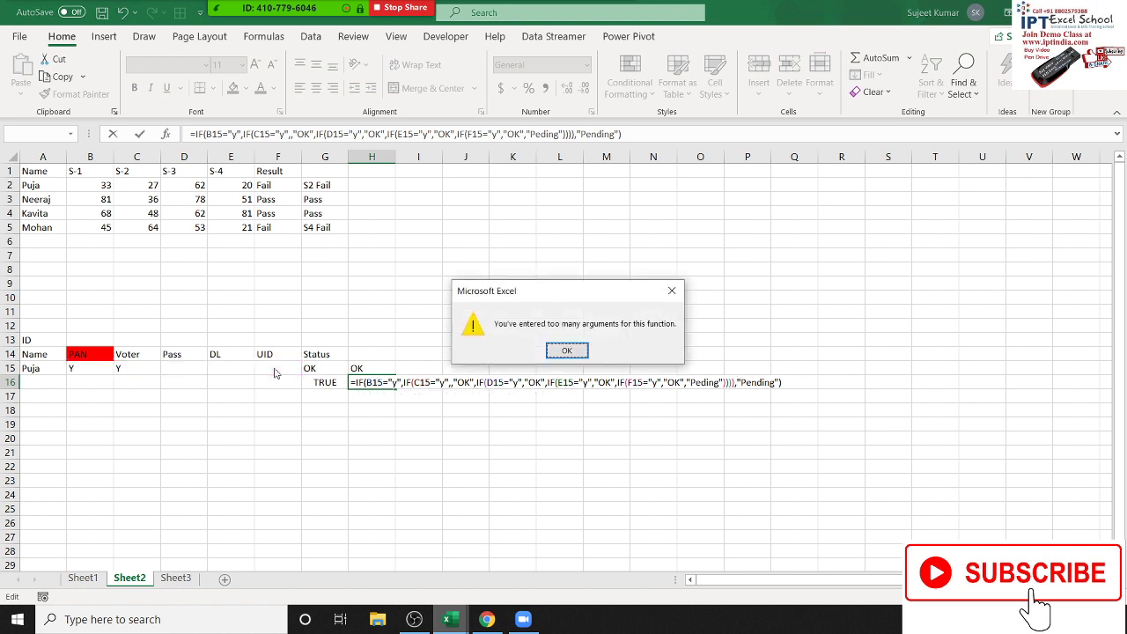
pyautogui.press('Return')
pyautogui.press('Right')
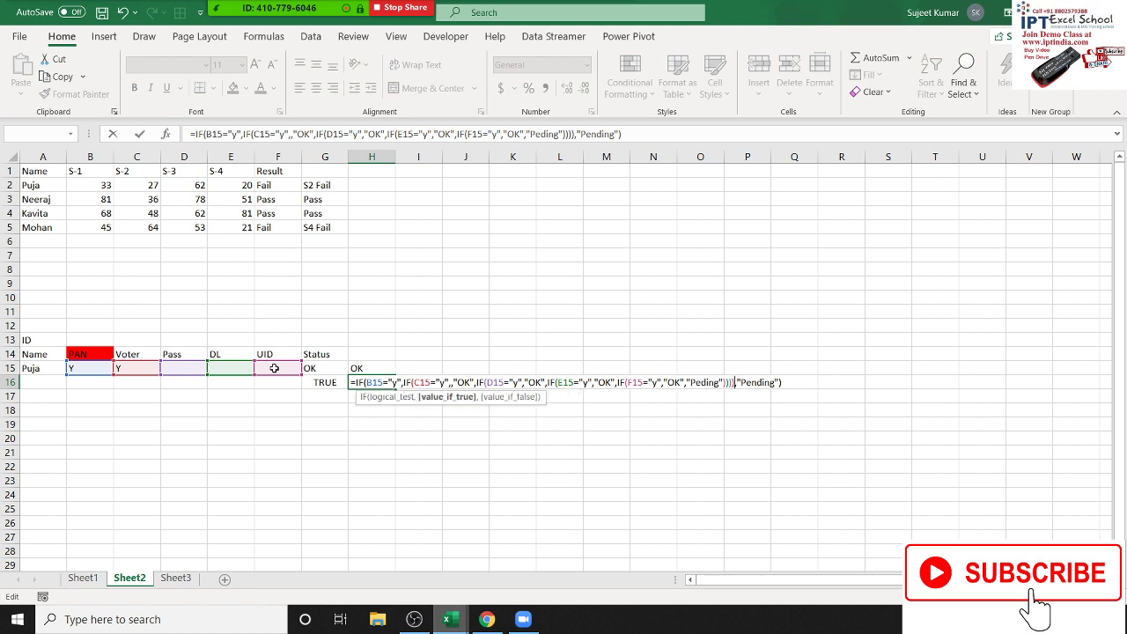
pyautogui.press('Right')
pyautogui.press('Left')
pyautogui.hotkey('shift', 'Left')
pyautogui.hotkey('shift', 'Left')
pyautogui.hotkey('shift', 'Left')
pyautogui.hotkey('shift', 'Left')
pyautogui.hotkey('shift', 'Left')
pyautogui.hotkey('shift', 'Left')
pyautogui.hotkey('shift', 'Left')
pyautogui.hotkey('shift', 'Left')
pyautogui.hotkey('shift', 'Left')
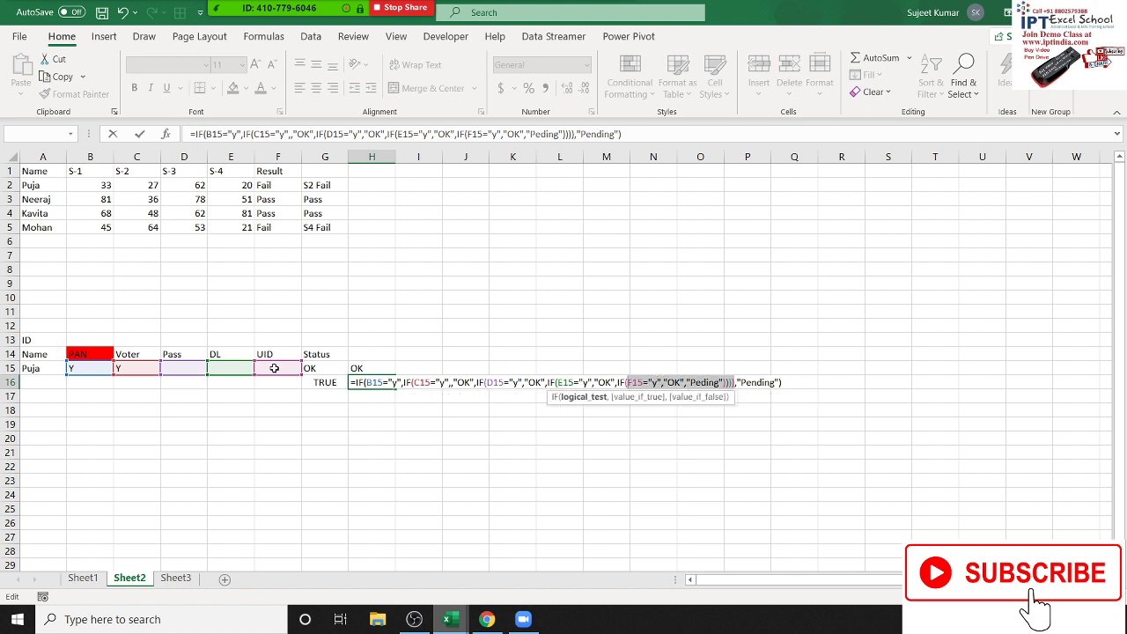
pyautogui.hotkey('shift', 'Left')
pyautogui.hotkey('shift', 'Left')
pyautogui.hotkey('shift', 'Left')
pyautogui.hotkey('shift', 'Left')
pyautogui.hotkey('shift', 'Left')
pyautogui.hotkey('shift', 'Left')
pyautogui.hotkey('shift', 'Left')
pyautogui.hotkey('shift', 'Left')
pyautogui.hotkey('shift', 'Left')
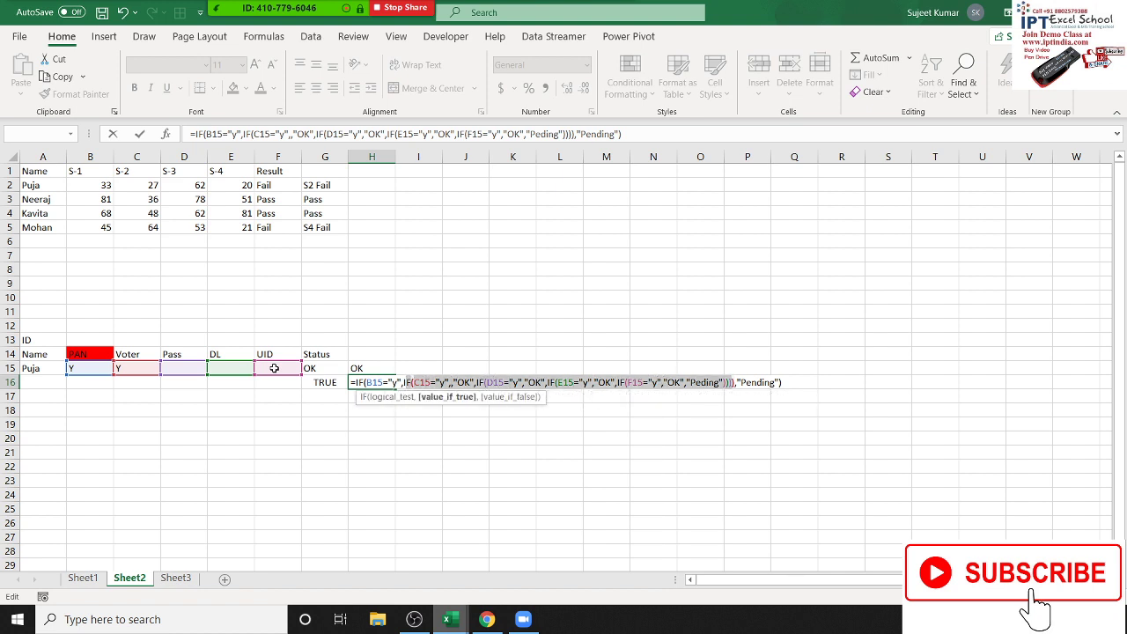
pyautogui.press('Right')
pyautogui.press('Left')
pyautogui.press('Left')
pyautogui.press('Left')
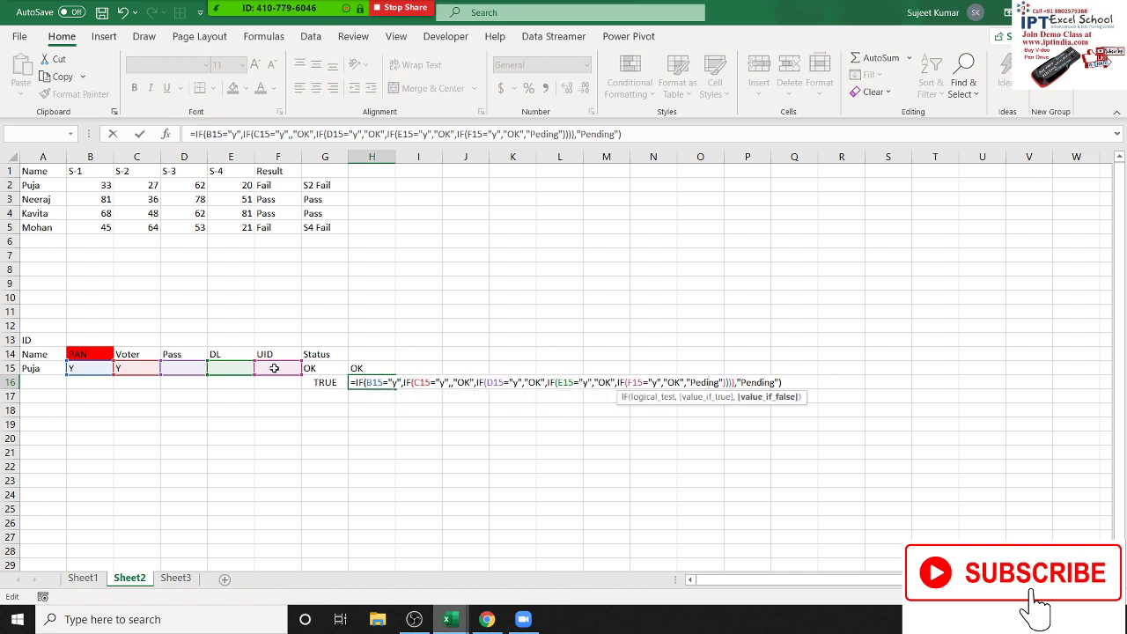
# Delete the doubled comma after C15="y" and enter H16's formula, which now shows OK.
pyautogui.click(400, 382)
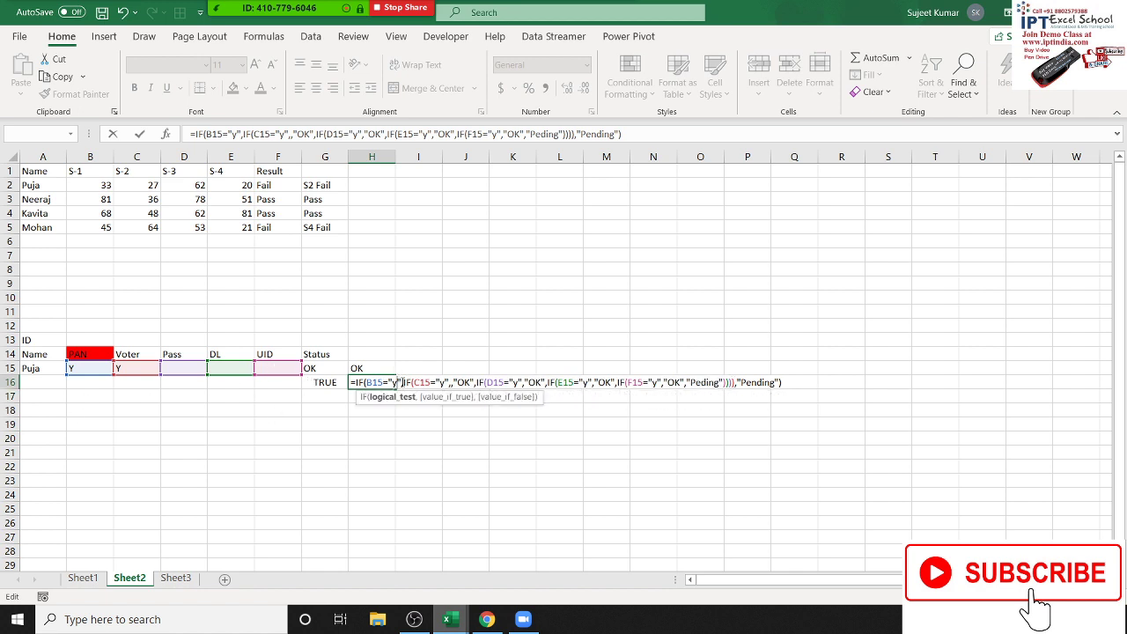
pyautogui.click(404, 382)
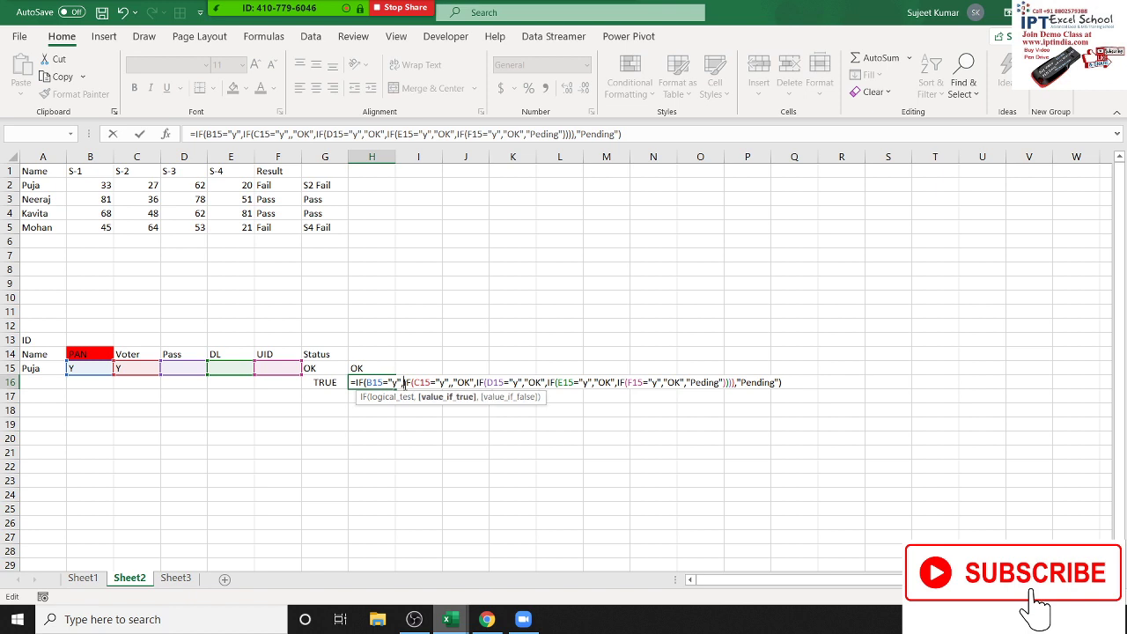
pyautogui.press('Right')
pyautogui.press('Right')
pyautogui.press('Right')
pyautogui.press('Right')
pyautogui.press('Right')
pyautogui.press('Right')
pyautogui.press('BackSpace')
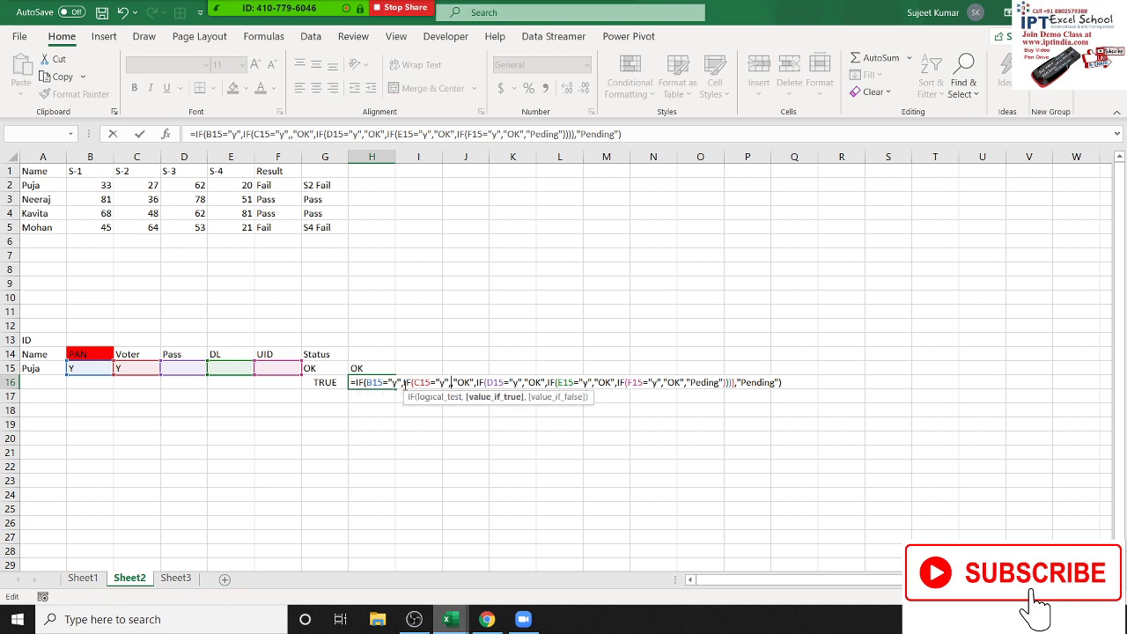
pyautogui.press('BackSpace')
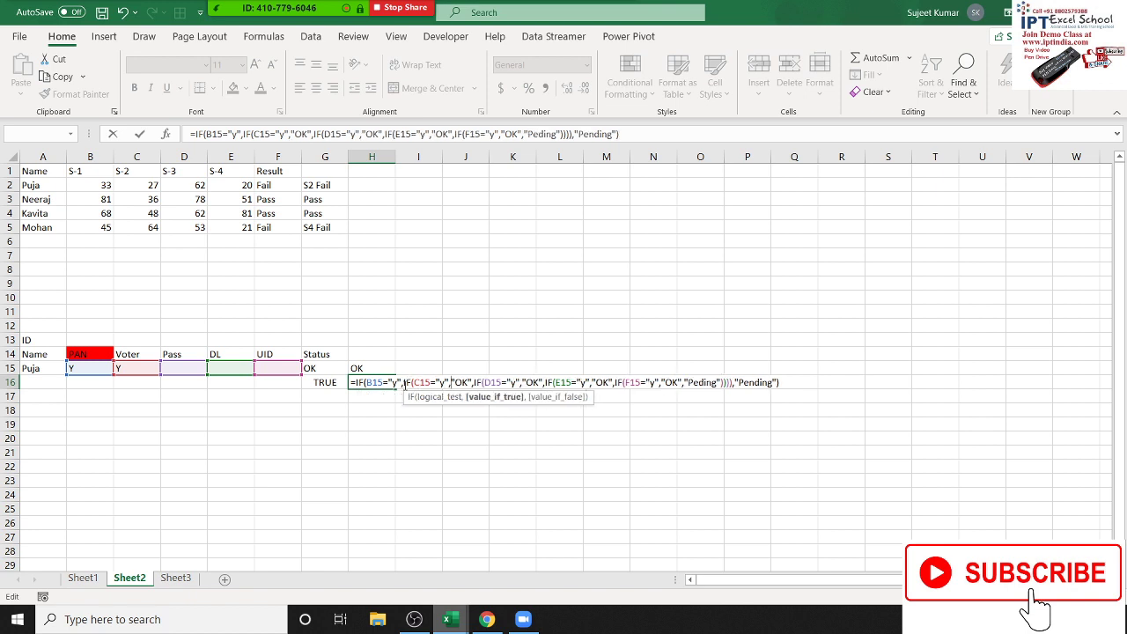
pyautogui.press('Right')
pyautogui.press('Right')
pyautogui.press('Right')
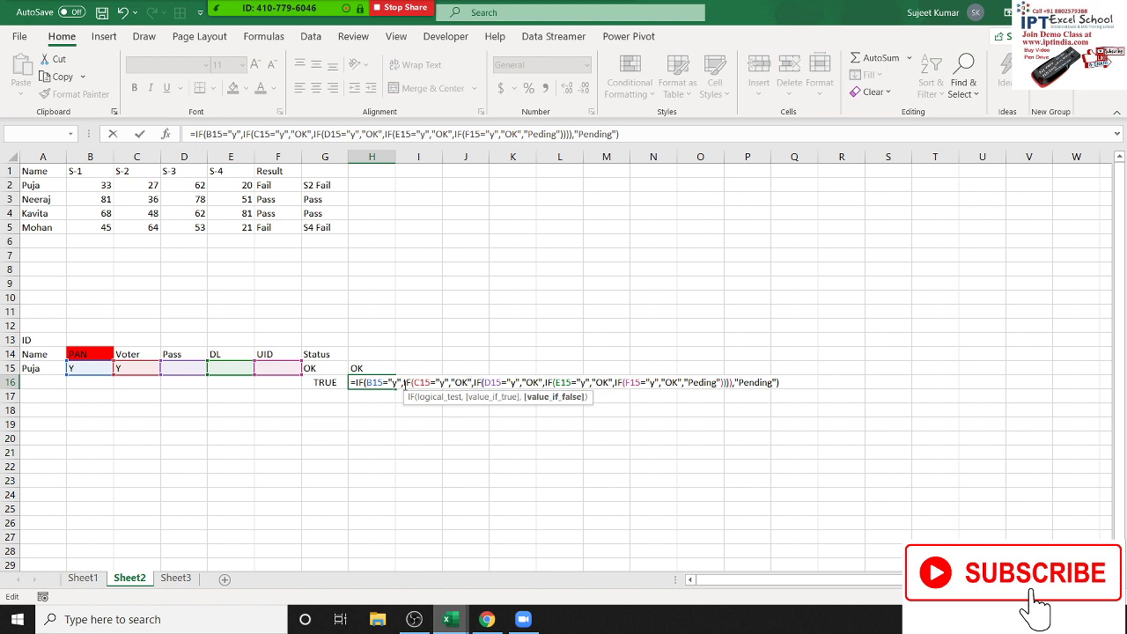
pyautogui.press('Right')
pyautogui.press('Right')
pyautogui.press('Right')
pyautogui.press('Right')
pyautogui.press('Right')
pyautogui.press('Right')
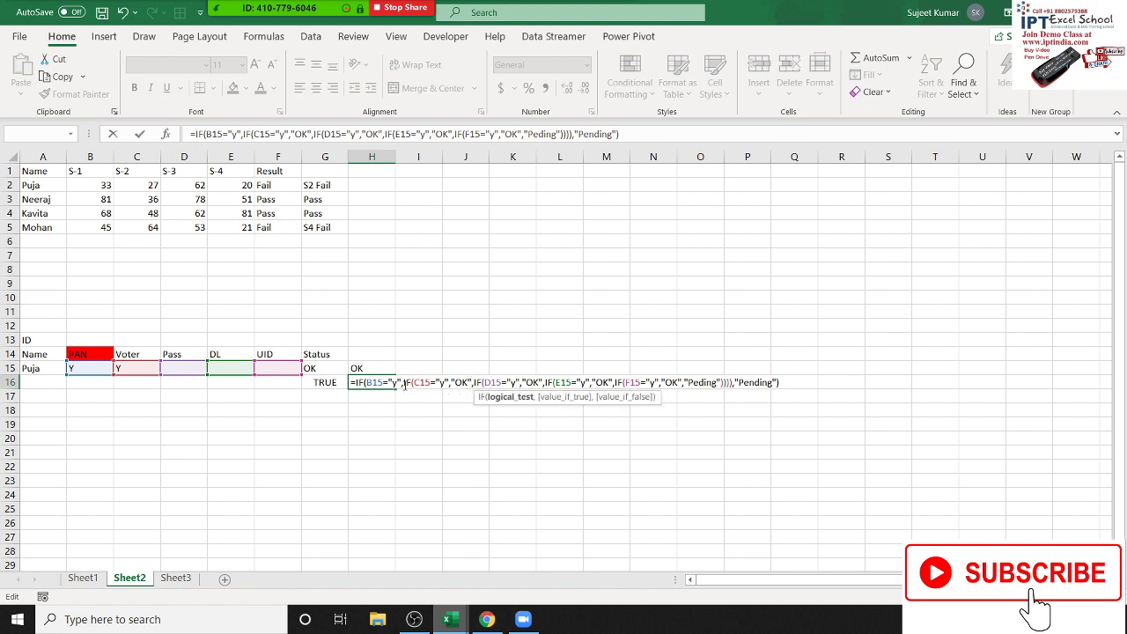
pyautogui.press('Return')
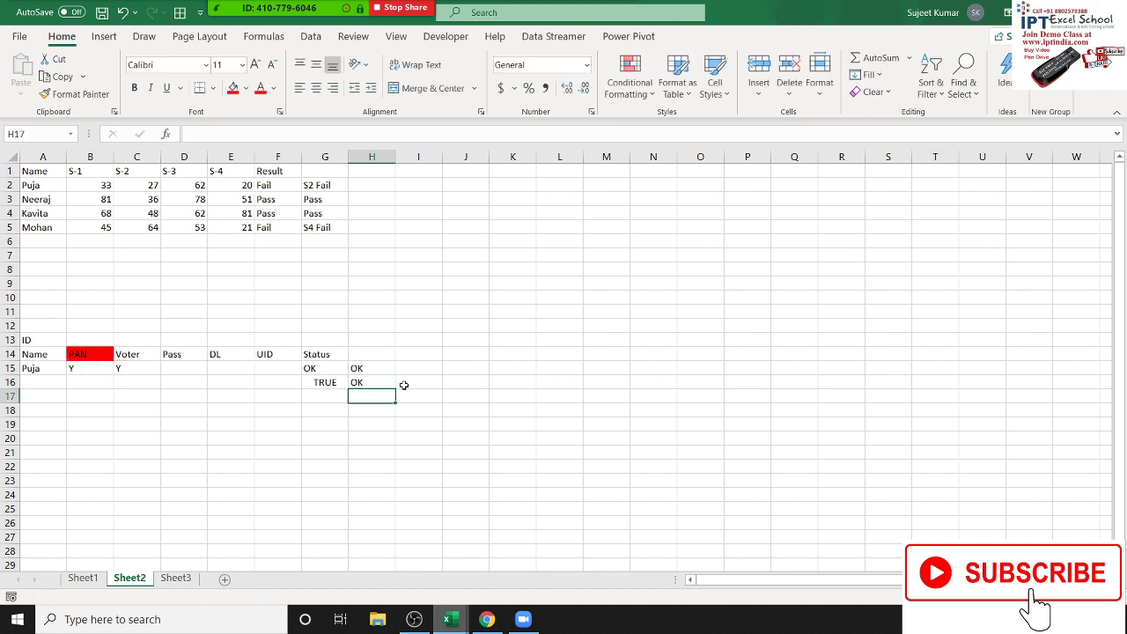
pyautogui.press('Up')
pyautogui.press('F2')
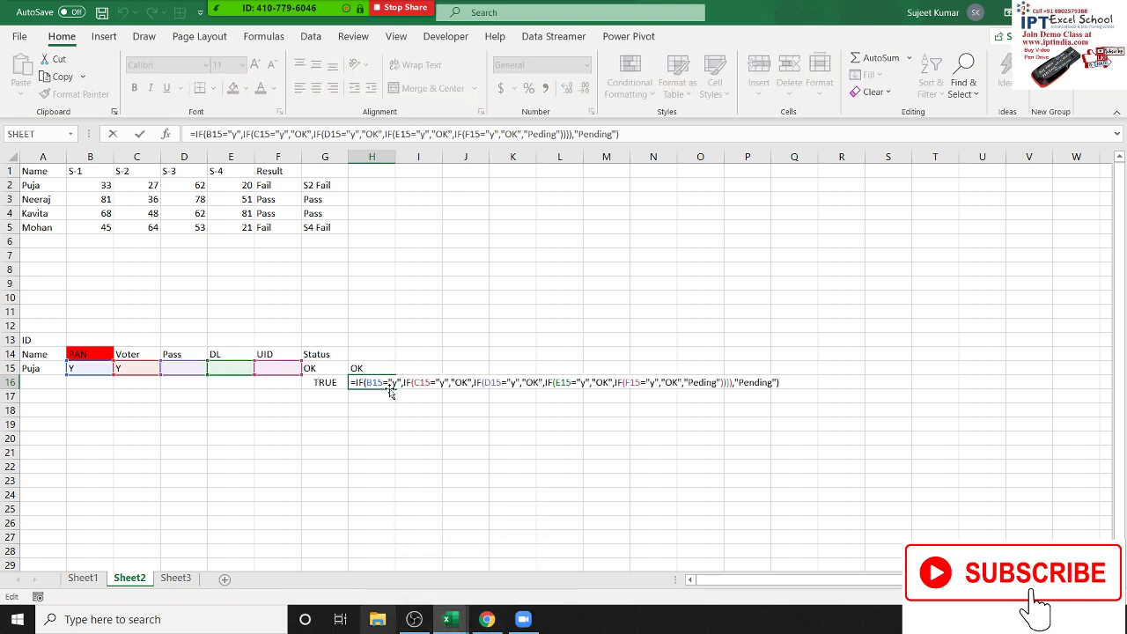
pyautogui.moveTo(398, 383)
pyautogui.mouseDown()
pyautogui.moveTo(364, 383)
pyautogui.moveTo(733, 378)
pyautogui.mouseUp()
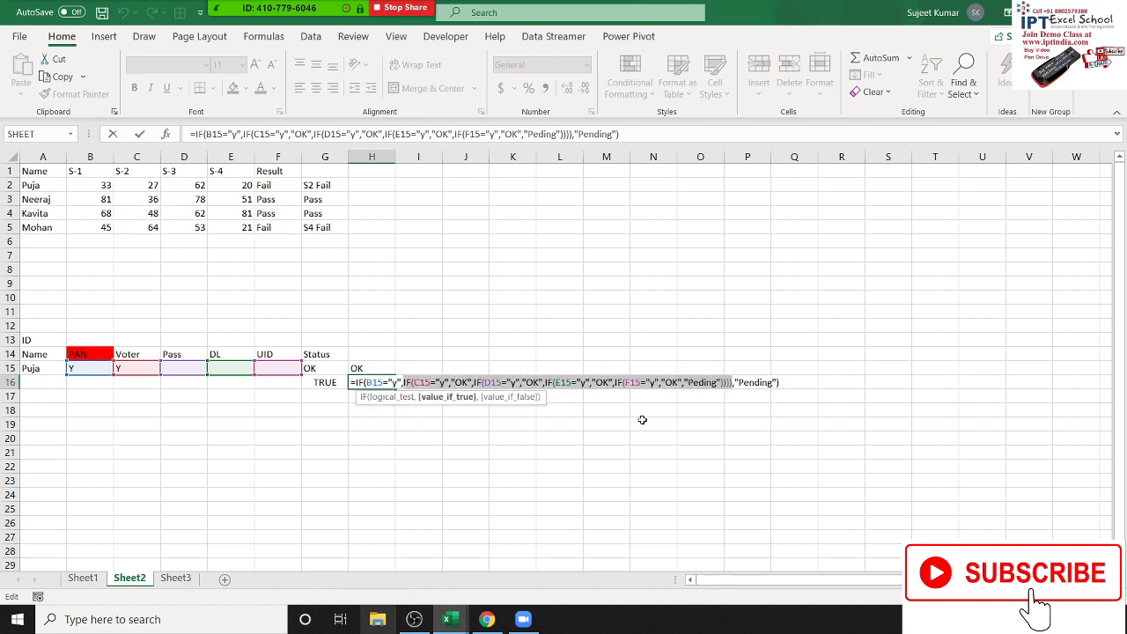
pyautogui.keyDown('shift'); pyautogui.click(412, 384); pyautogui.keyUp('shift')
pyautogui.press('Return')
pyautogui.press('Up')
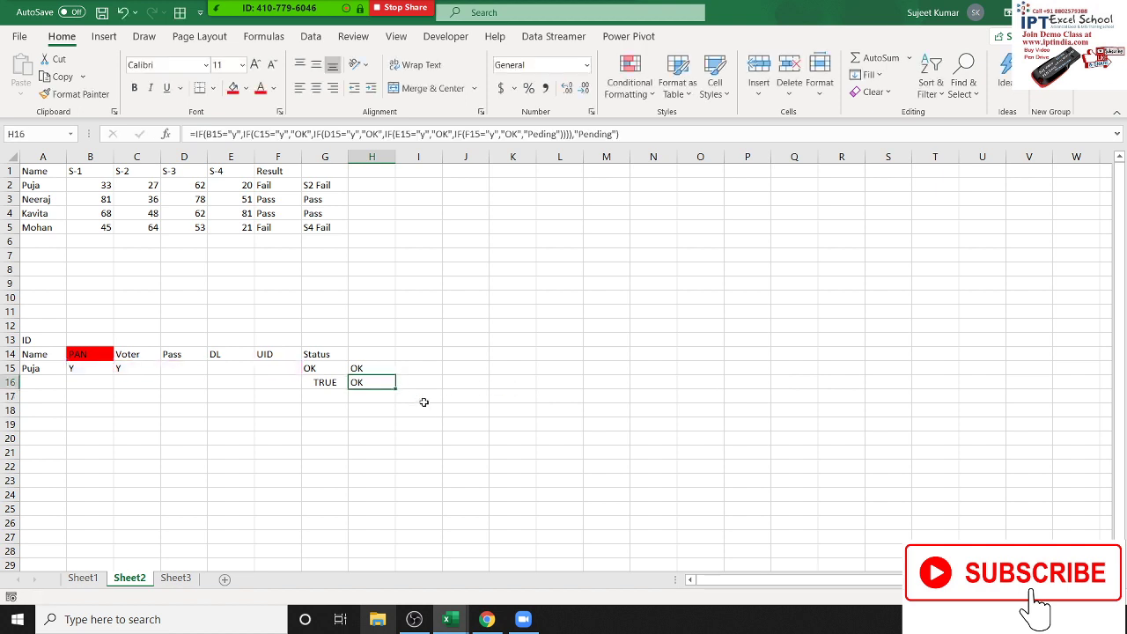
# Review Sheet2's S-1 to S-4 score ranges and the PAN, Voter and Pass headers.
pyautogui.click(82, 580)
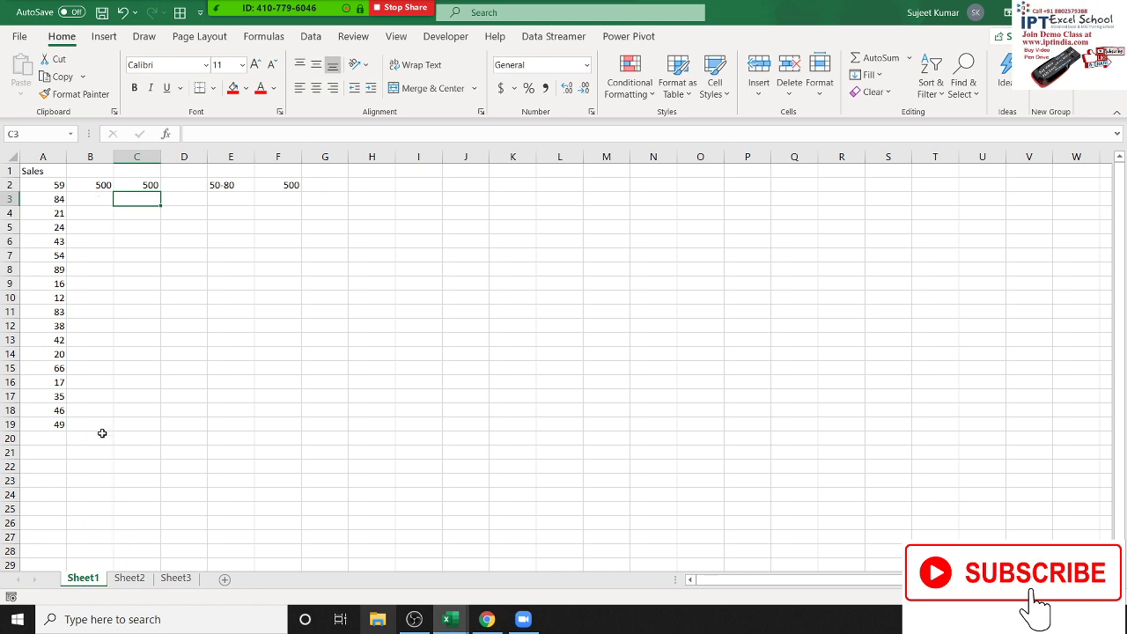
pyautogui.click(130, 578)
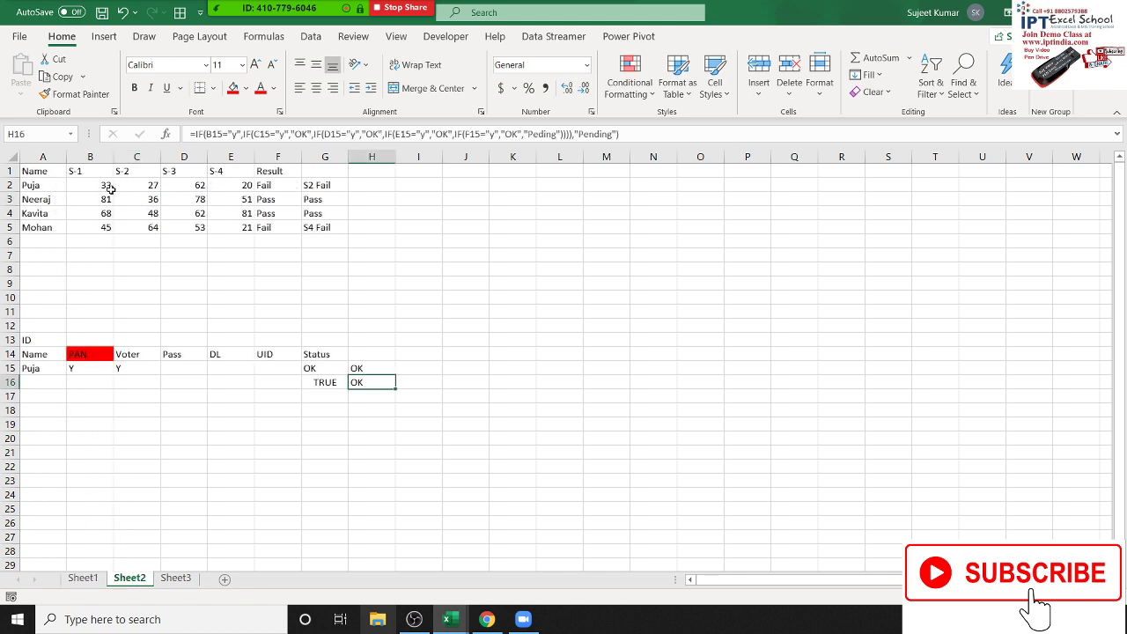
pyautogui.moveTo(89, 172); pyautogui.dragTo(146, 216)
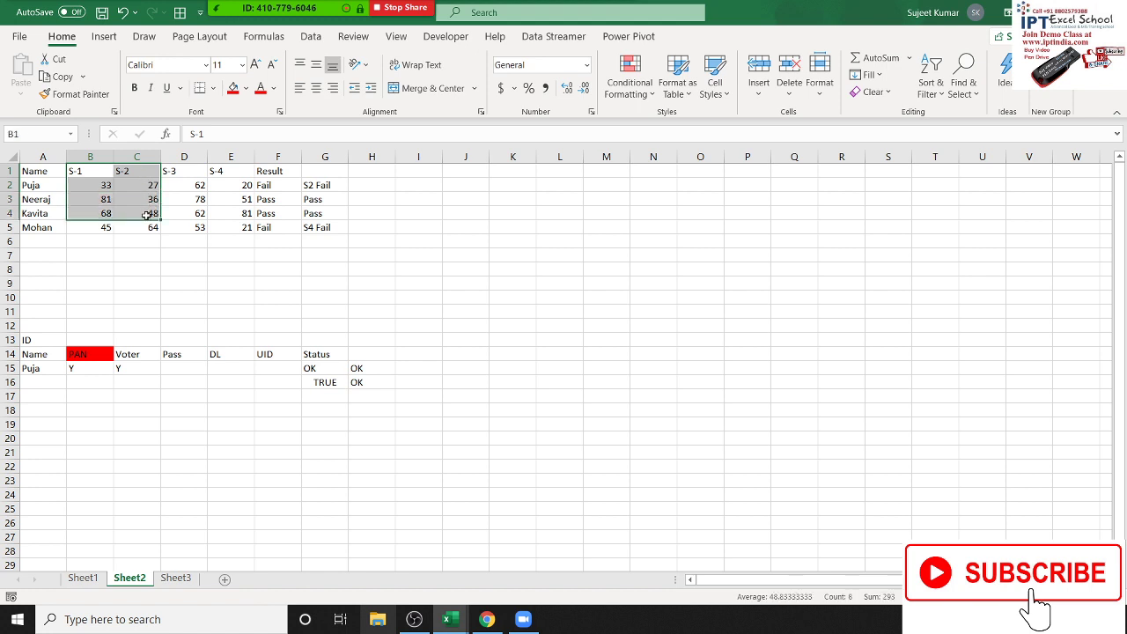
pyautogui.moveTo(155, 172); pyautogui.dragTo(179, 235)
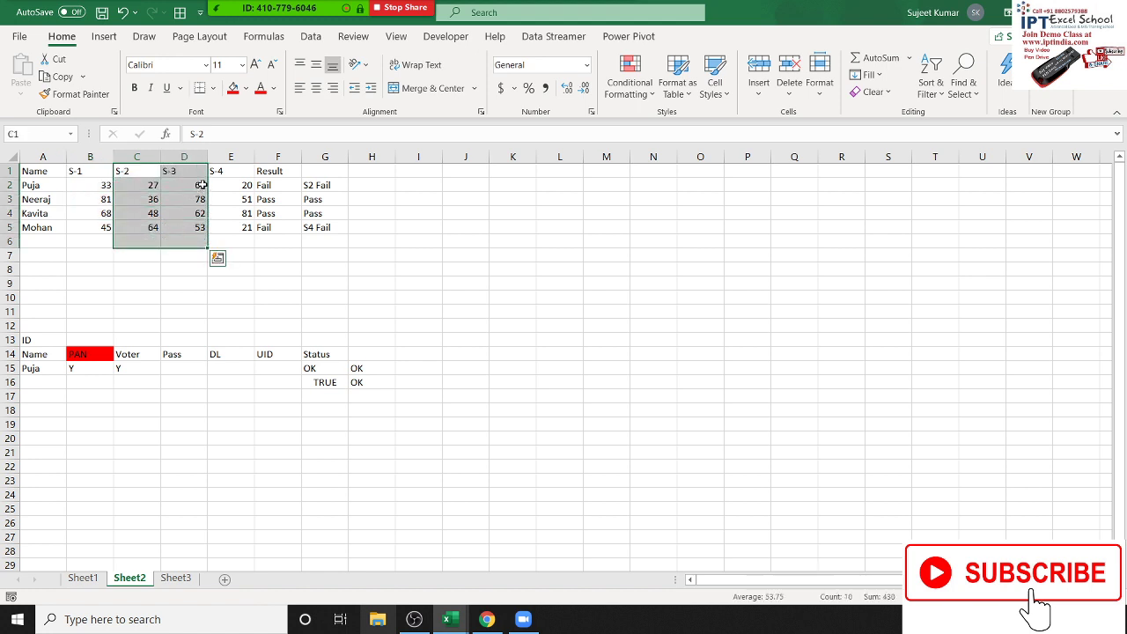
pyautogui.moveTo(221, 173); pyautogui.dragTo(229, 220)
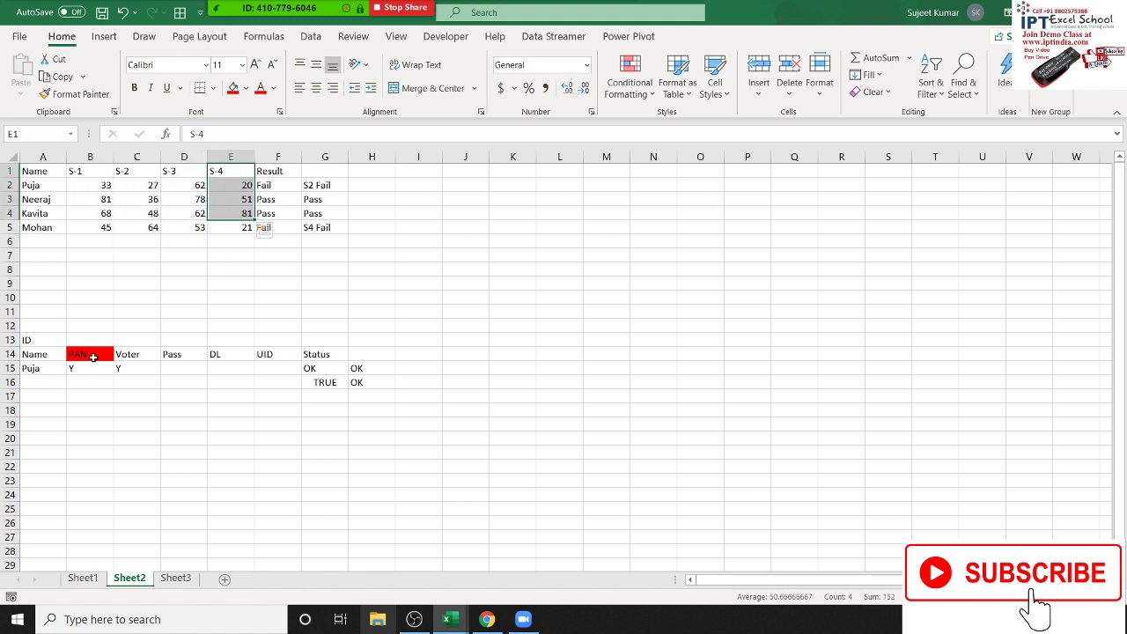
pyautogui.moveTo(90, 354); pyautogui.dragTo(196, 355)
# View Sheet1's C2 formula =IF(A2>=50,IF(A2<=80,500,0),100), then show the empty Sheet3.
pyautogui.click(88, 578)
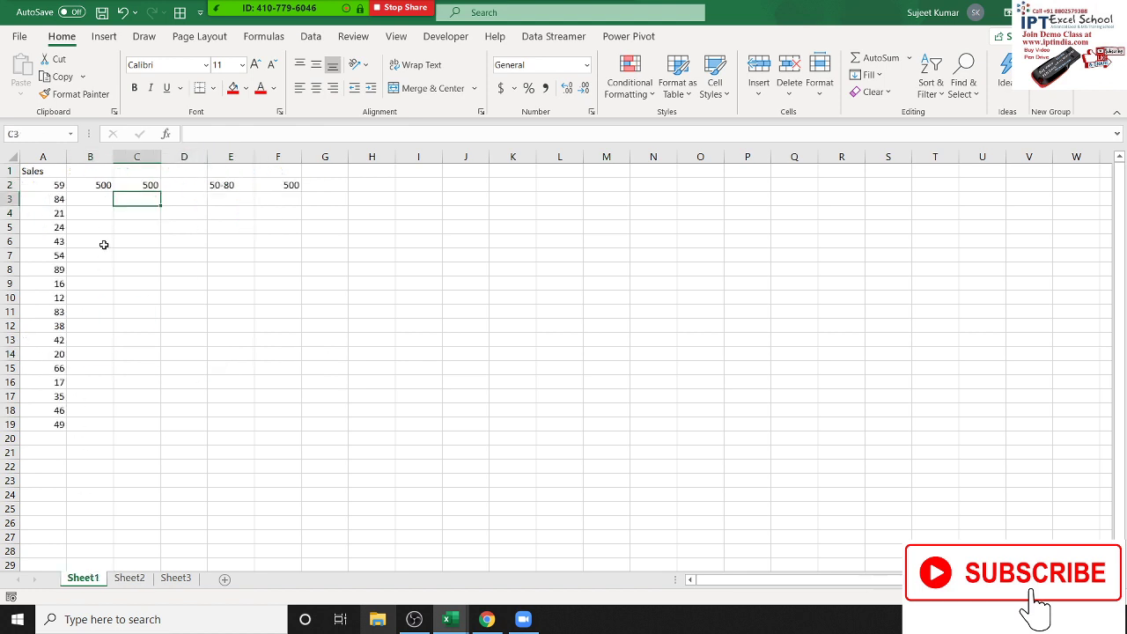
pyautogui.doubleClick(129, 185)
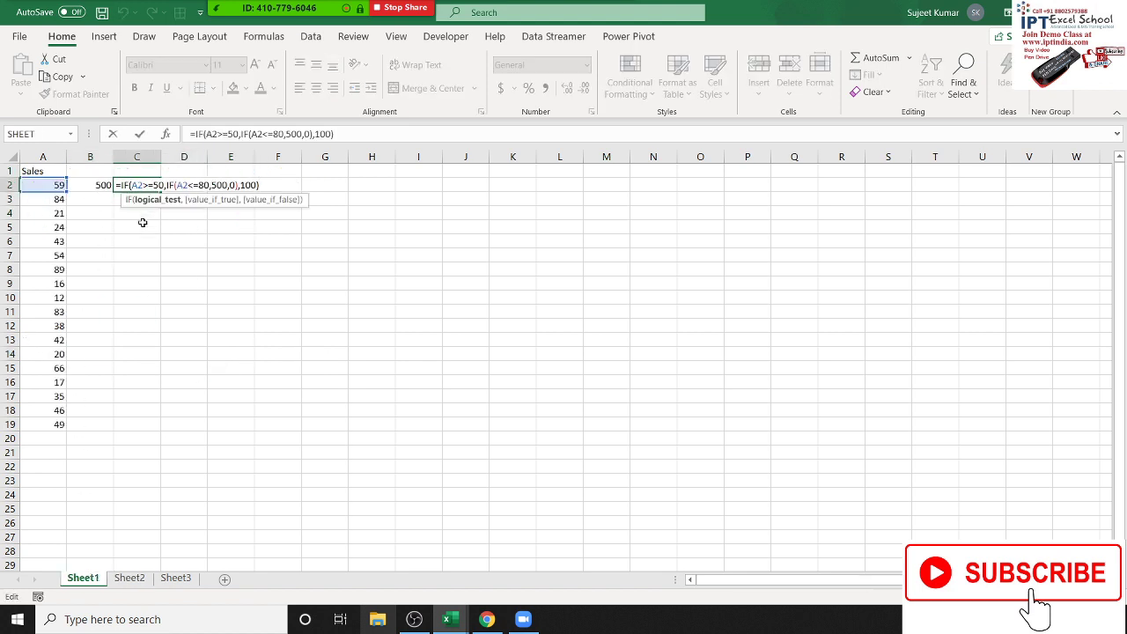
pyautogui.press('Escape')
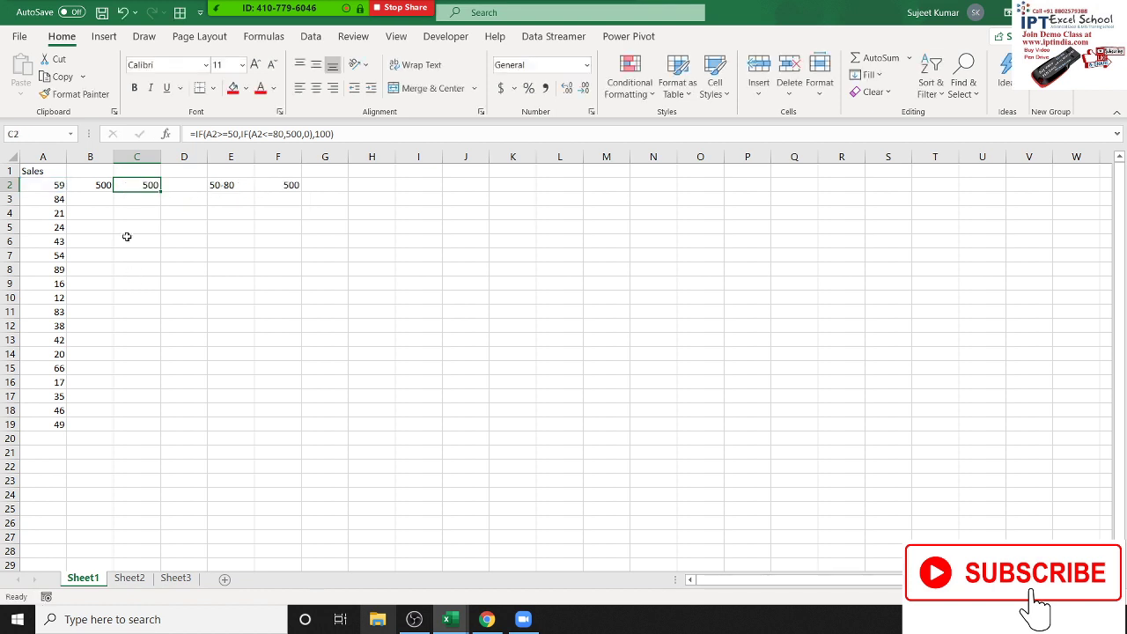
pyautogui.click(139, 578)
pyautogui.click(169, 578)
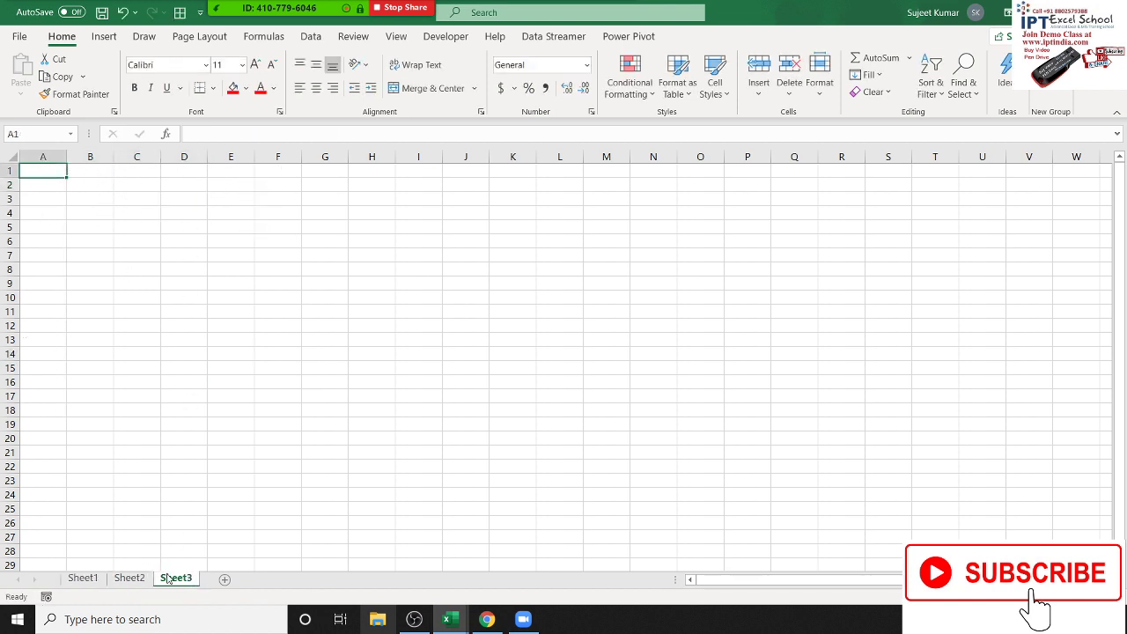